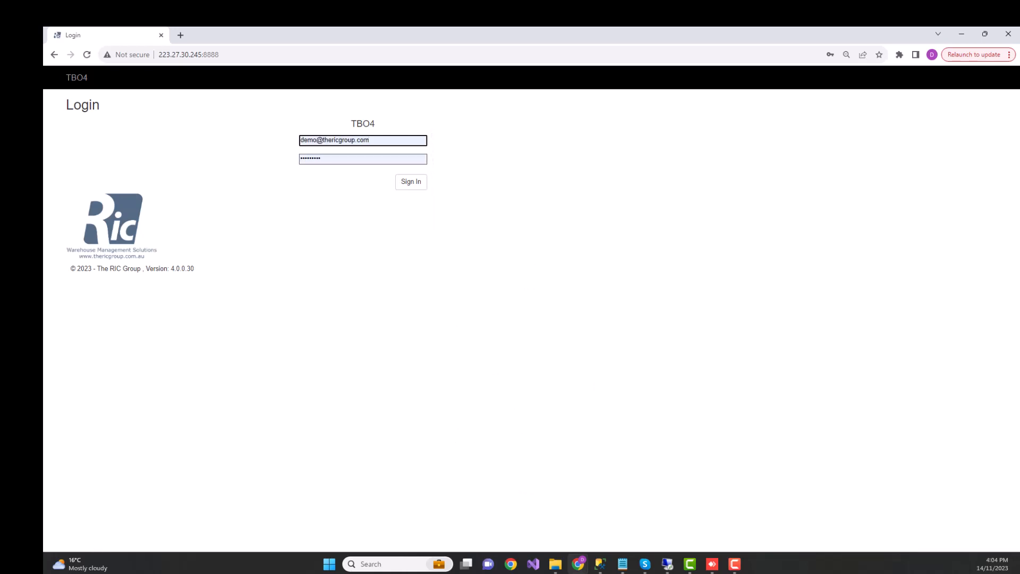
Sign in to TBO4 with the prefilled credentials and review the functions under Sales, Goods Receipt, Inventory, Labels and Deliveries.
key(Return)
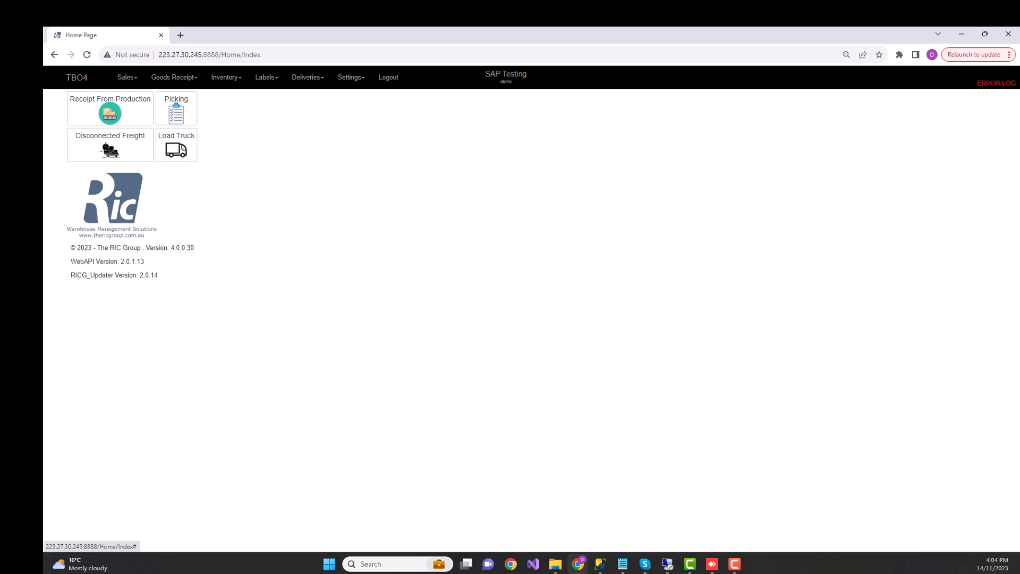
click(127, 77)
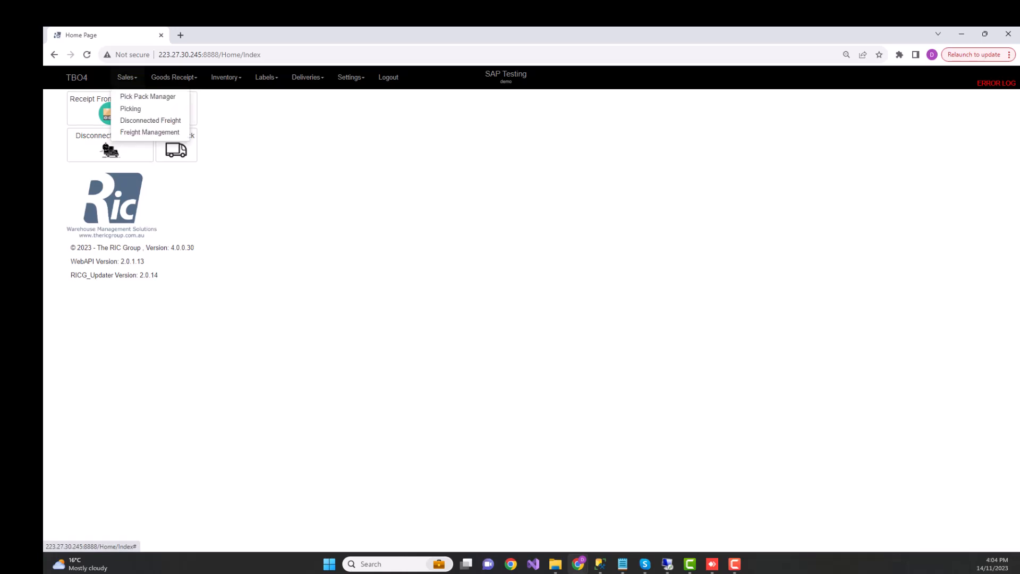
click(173, 77)
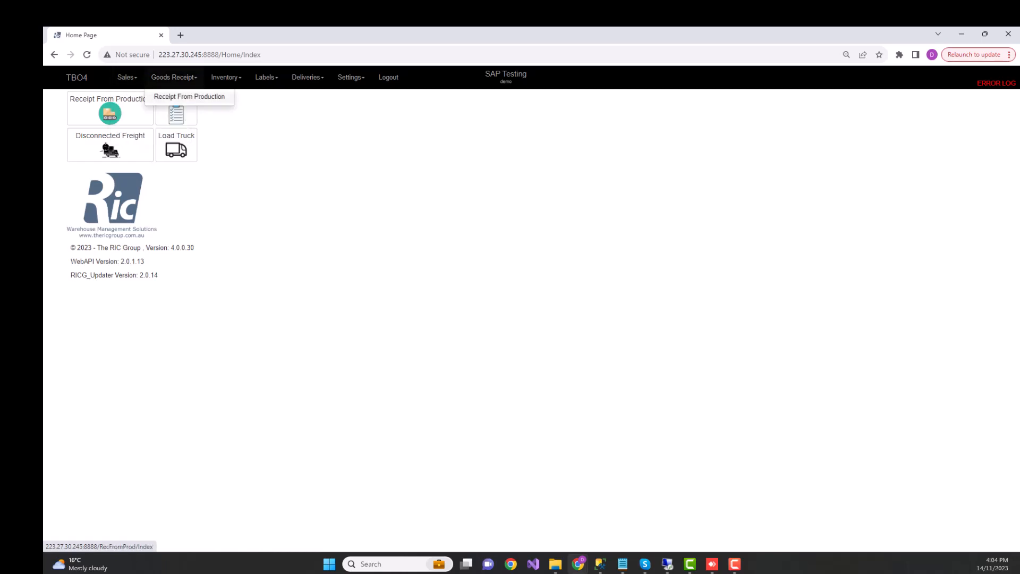
click(226, 77)
click(266, 77)
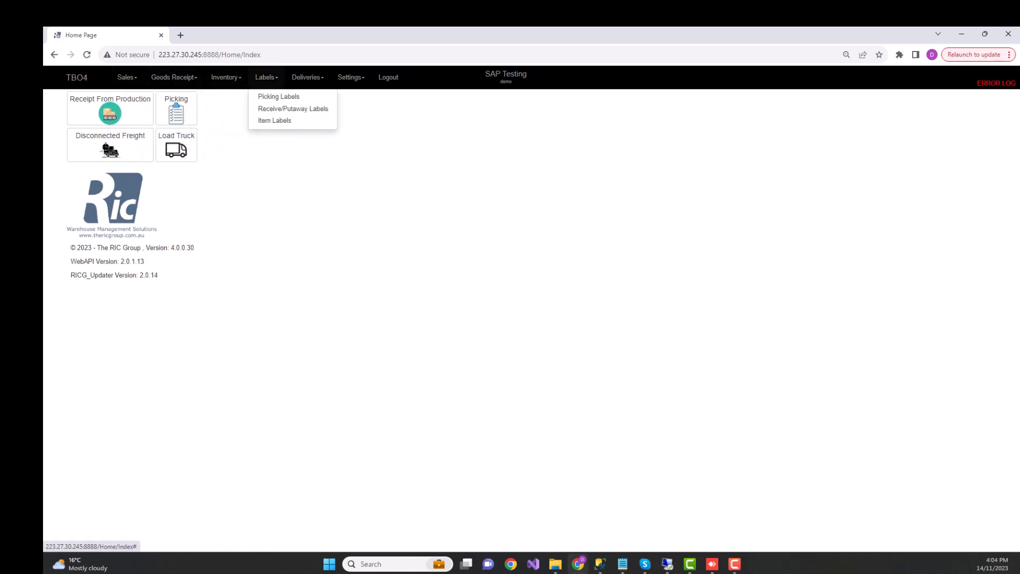
click(307, 77)
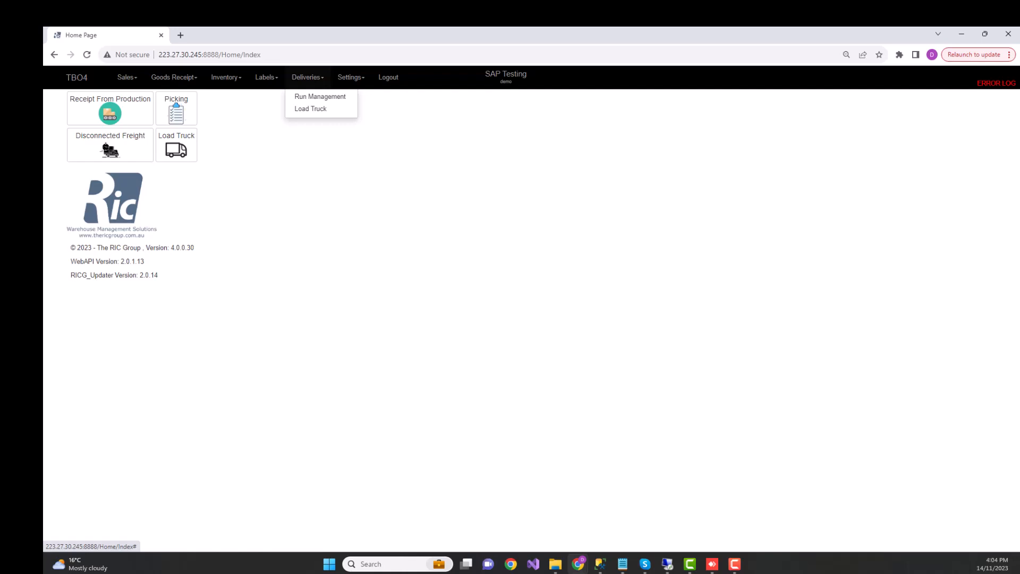
key(Escape)
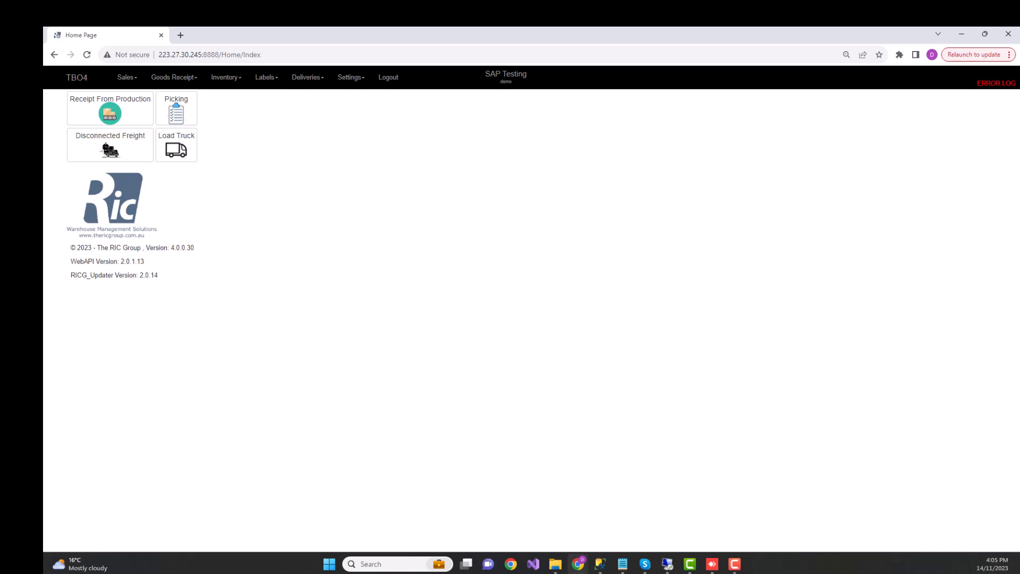
Switch to SAP Business One to check the released LM4029 production order, and return to TBO4.
click(667, 565)
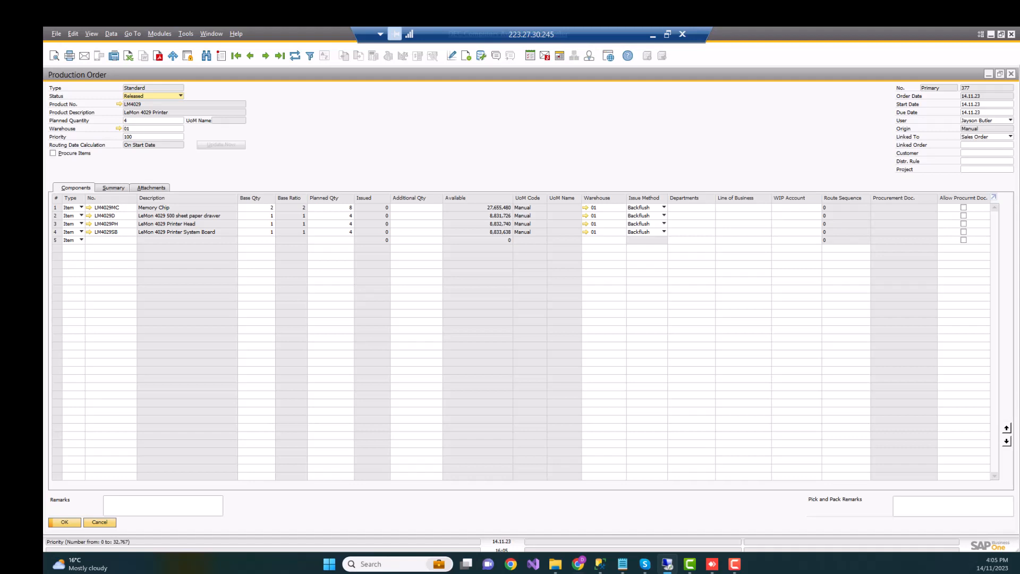
click(653, 34)
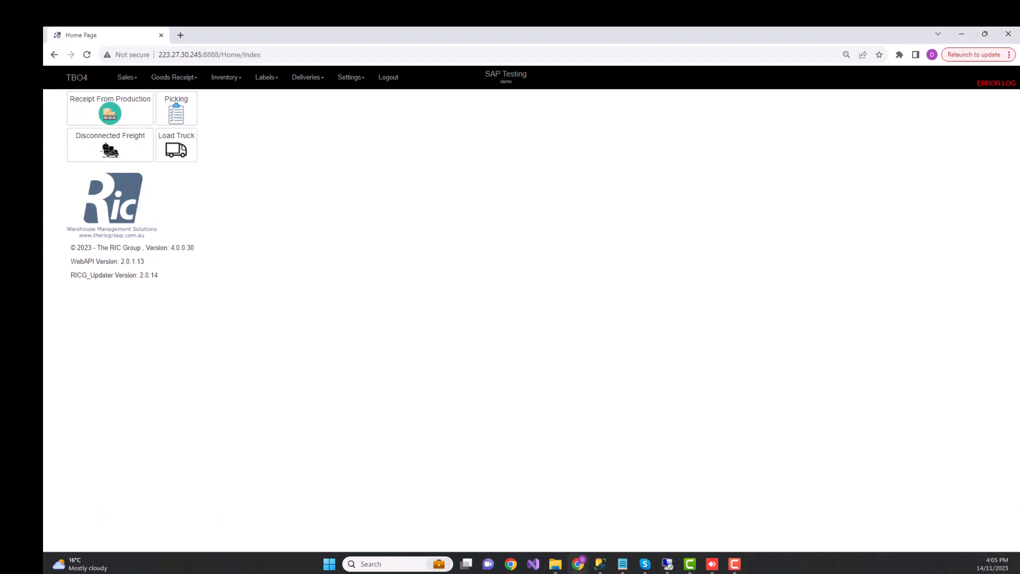
Search Receipt From Production by document number for the LM4029 production order shown in SAP Business One, and open it.
click(174, 77)
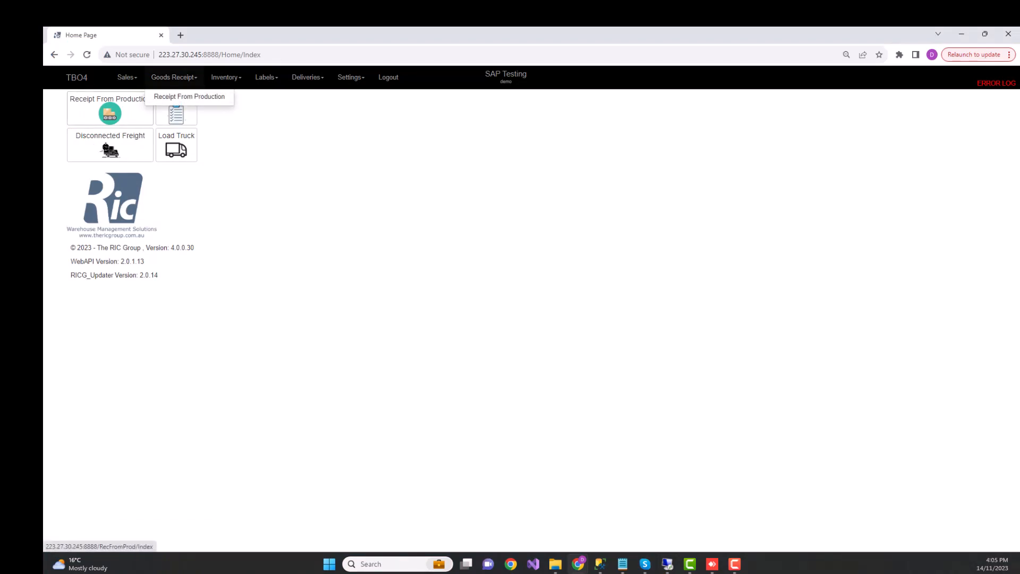
click(110, 109)
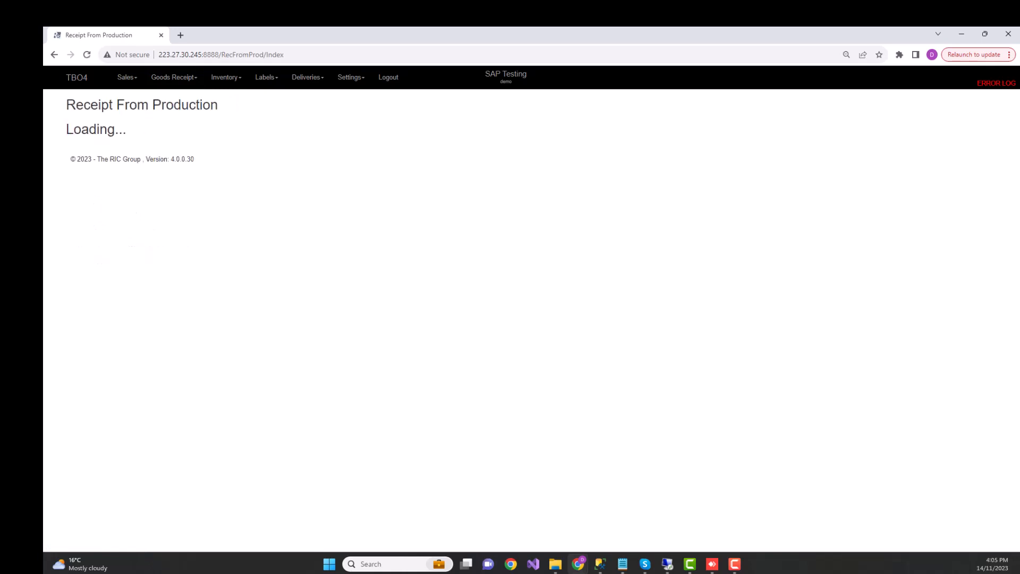
scroll(526, 318, down, 20)
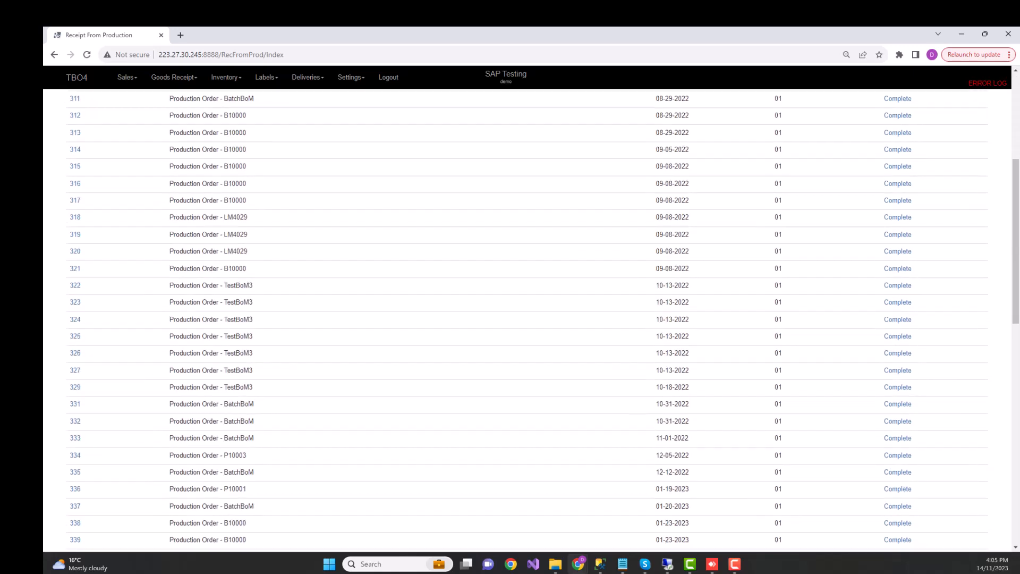
scroll(526, 319, up, 20)
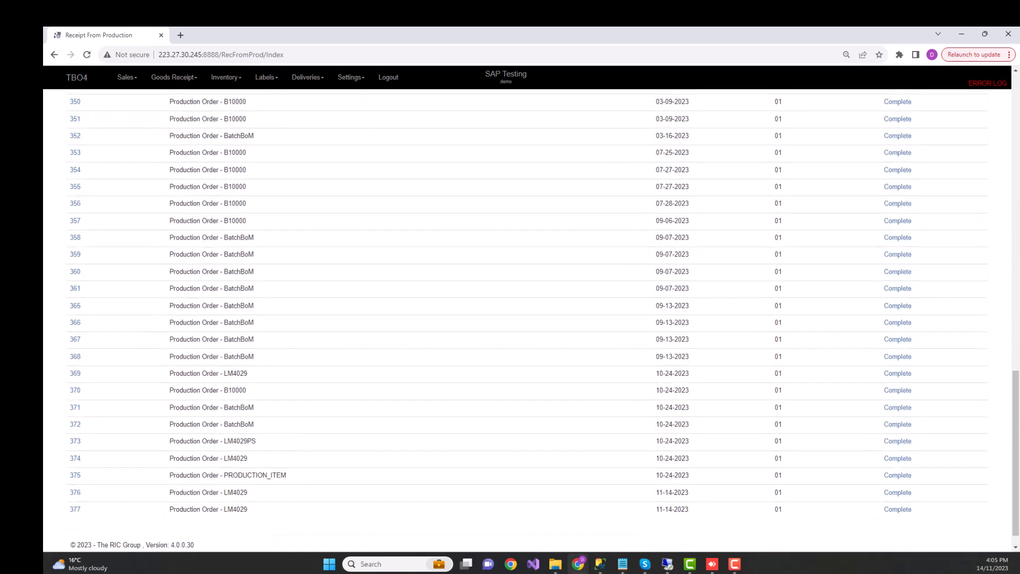
click(116, 126)
text(377)
click(183, 125)
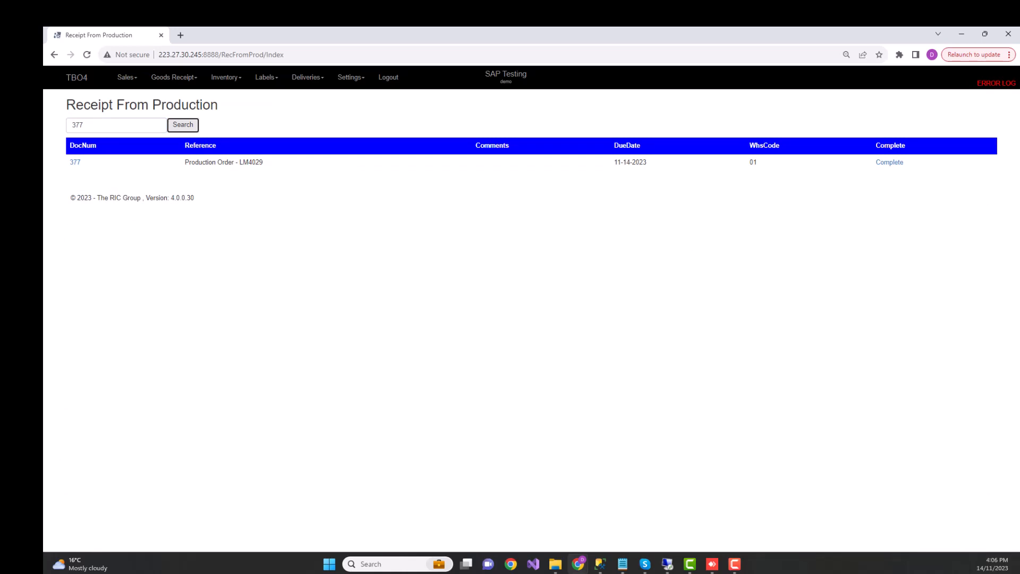
click(75, 163)
click(75, 163)
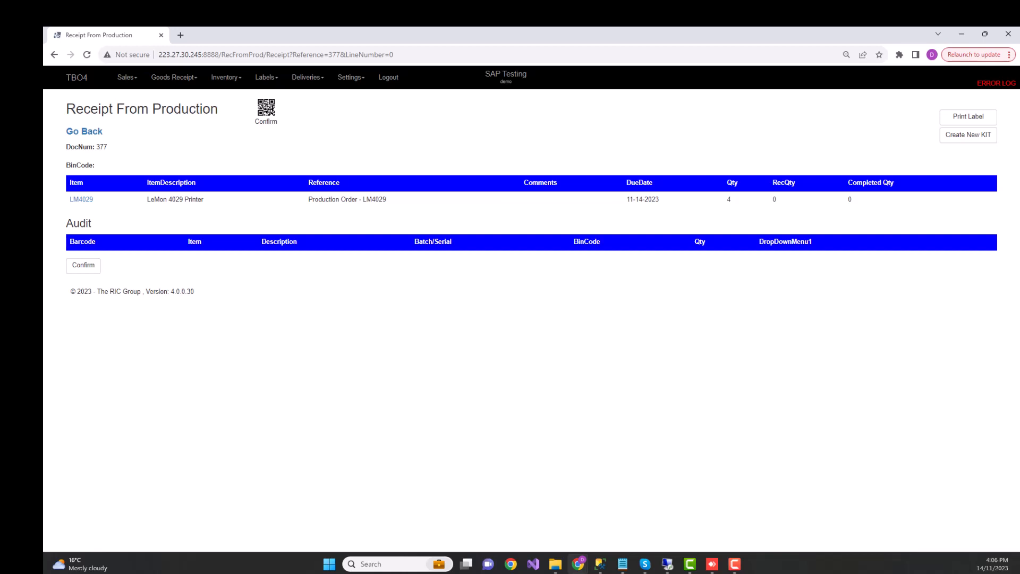
Switch to the SAP DEMO BARCODE document and maximize its window.
key(super+d)
key(super+d)
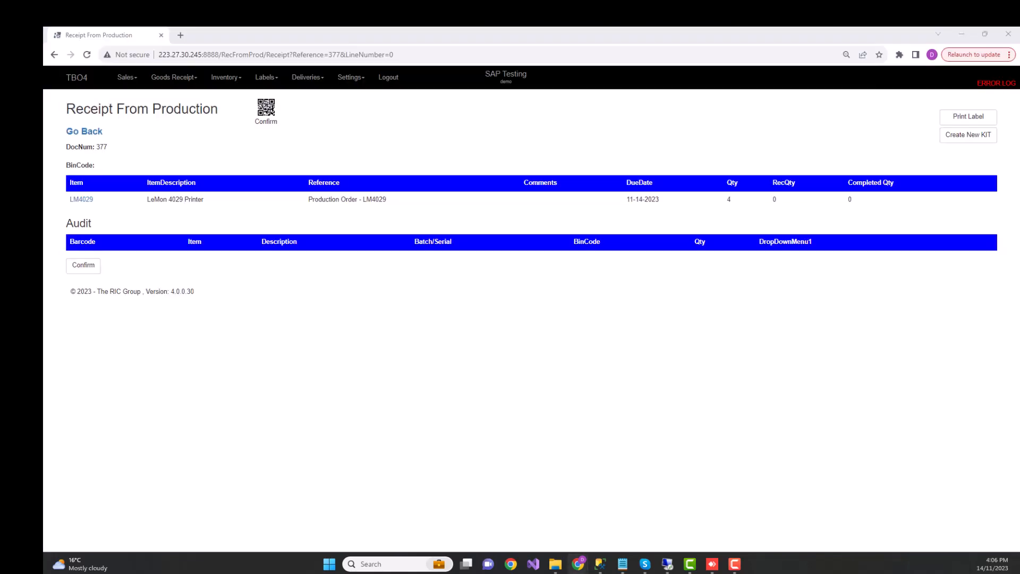
drag(346, 221, 482, 227)
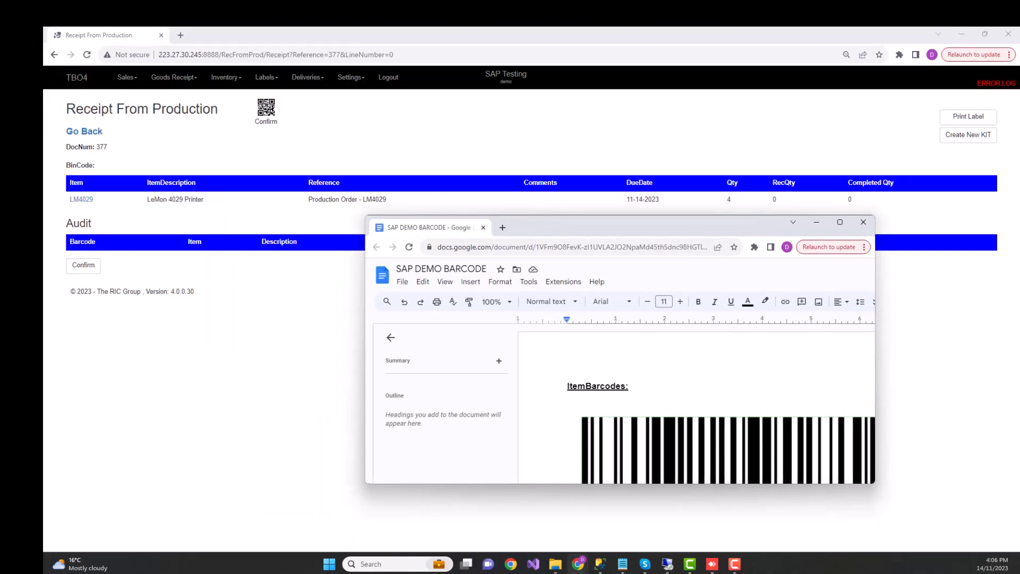
click(840, 222)
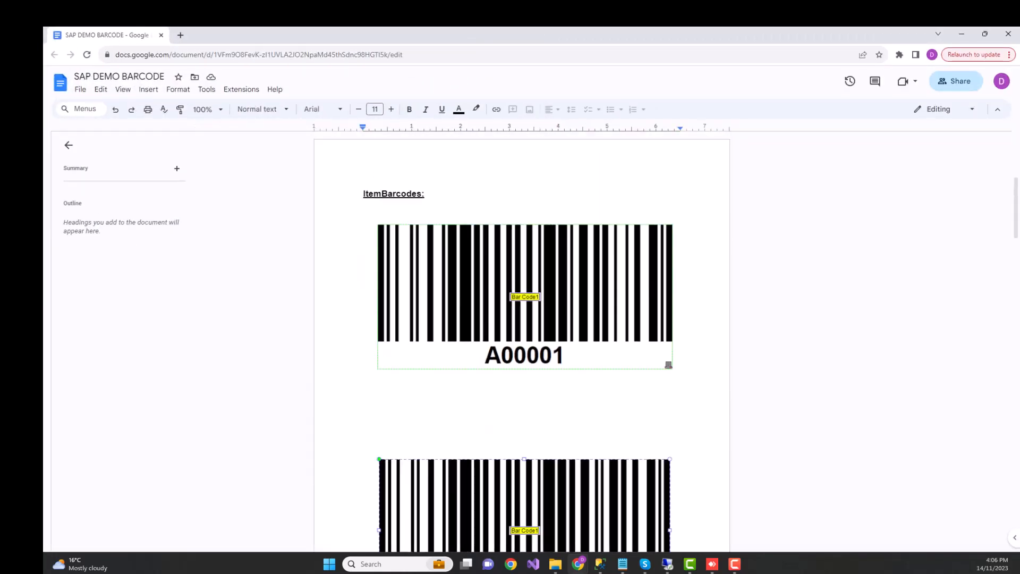
Look through the item, bin location and SSCC barcodes in the document, and return to the production receipt.
scroll(521, 340, down, 9)
scroll(522, 340, down, 15)
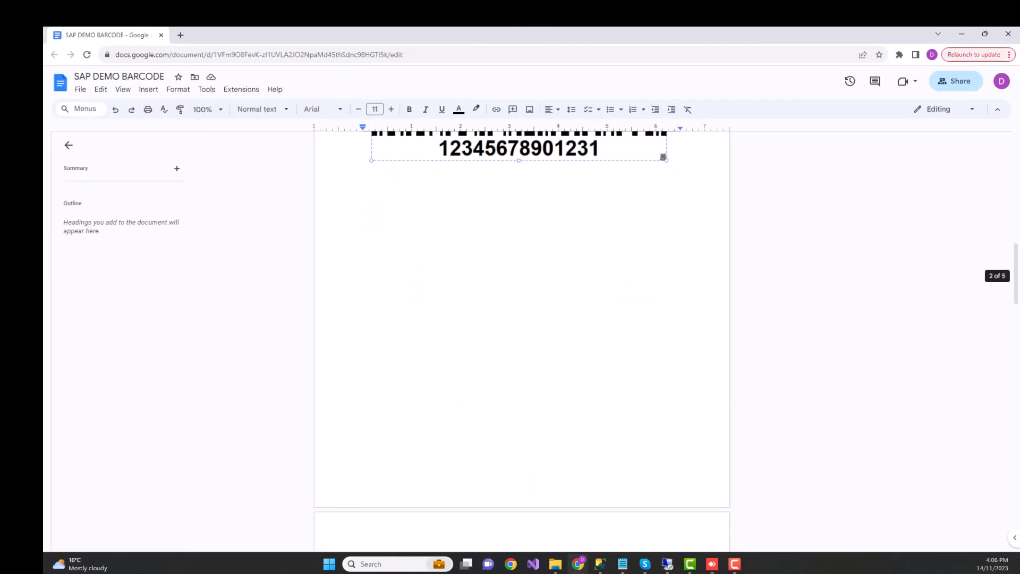
scroll(522, 340, down, 5)
scroll(521, 340, up, 13)
scroll(522, 340, down, 1)
scroll(522, 340, up, 10)
scroll(521, 340, down, 12)
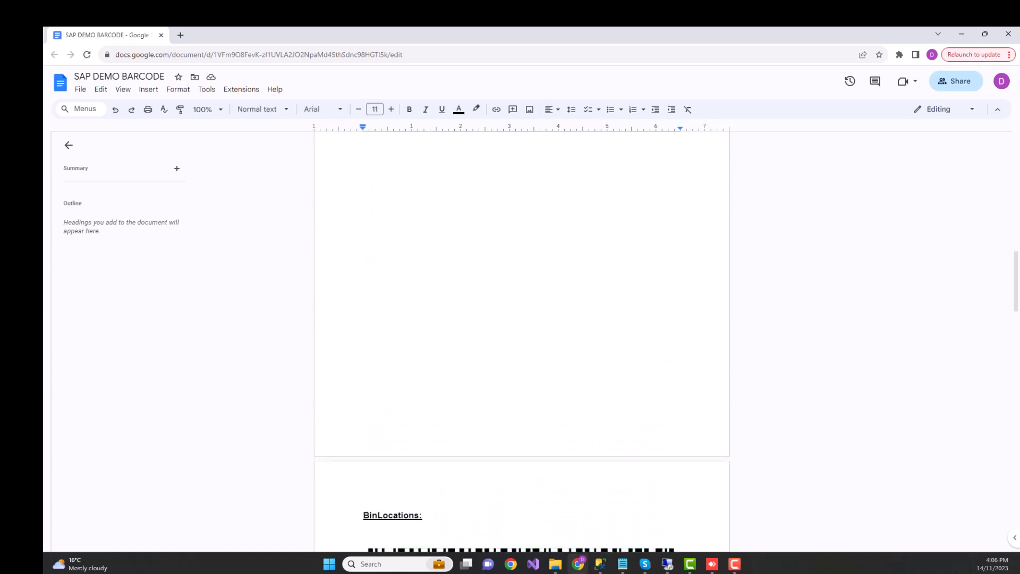
scroll(683, 482, down, 10)
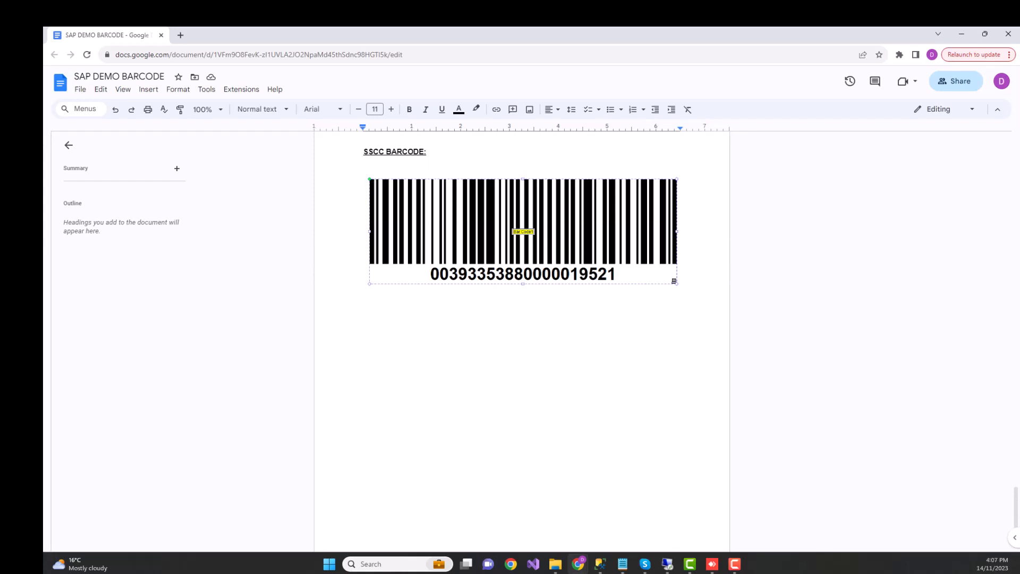
drag(330, 35, 45, 478)
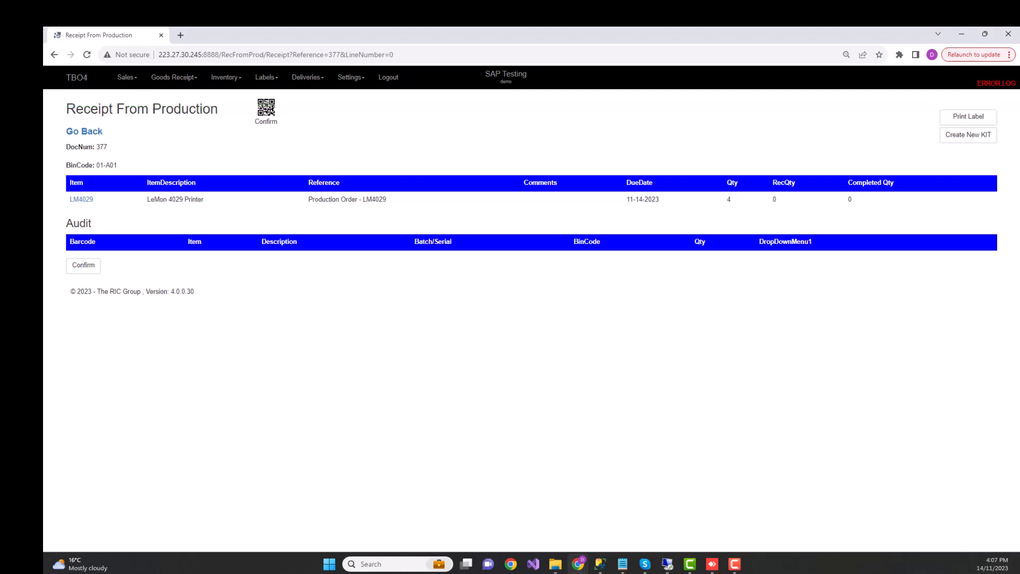
Check the receipt's bin code and the barcode and quantity of the LM4029 line in the audit table.
drag(120, 166, 92, 166)
click(123, 166)
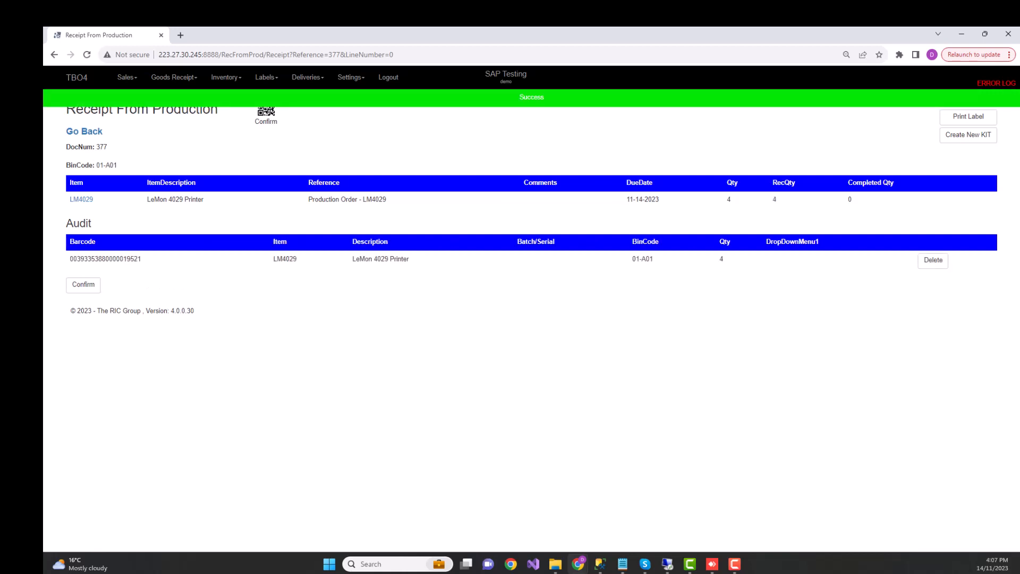
drag(142, 259, 120, 259)
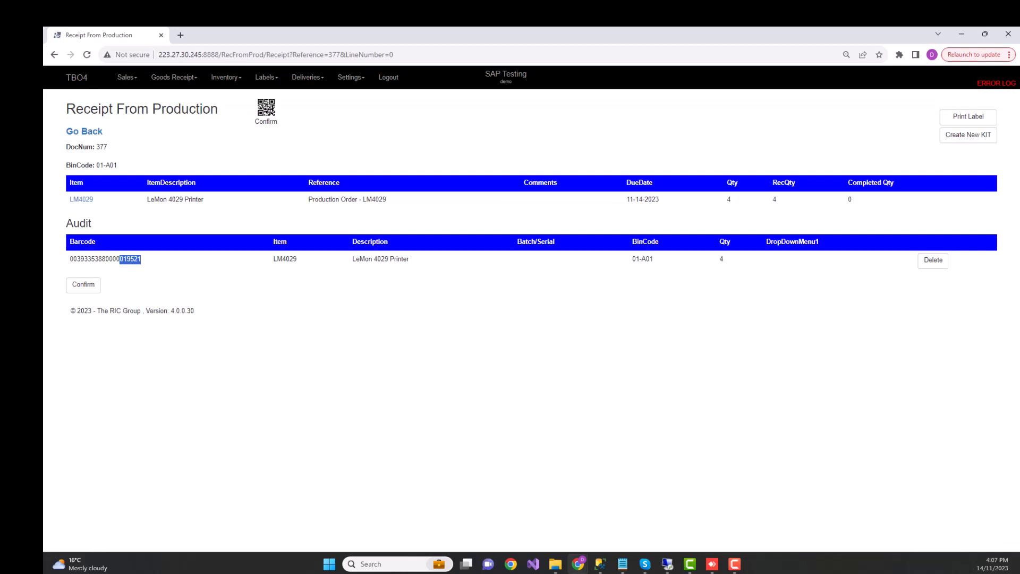
click(722, 260)
double_click(105, 259)
click(105, 259)
Confirm the LM4029 receipt from production and post it into the ERP.
click(84, 285)
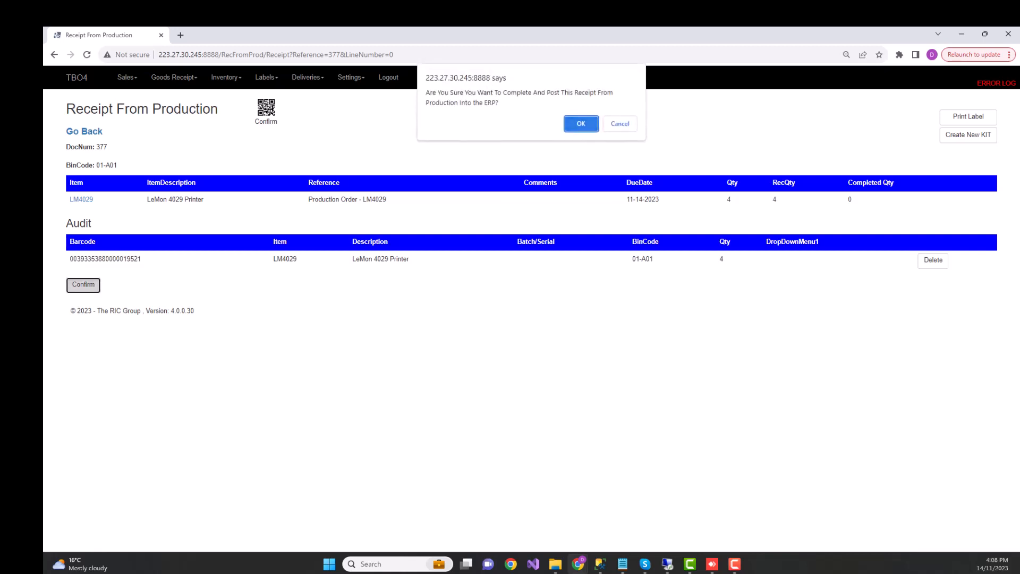
click(580, 123)
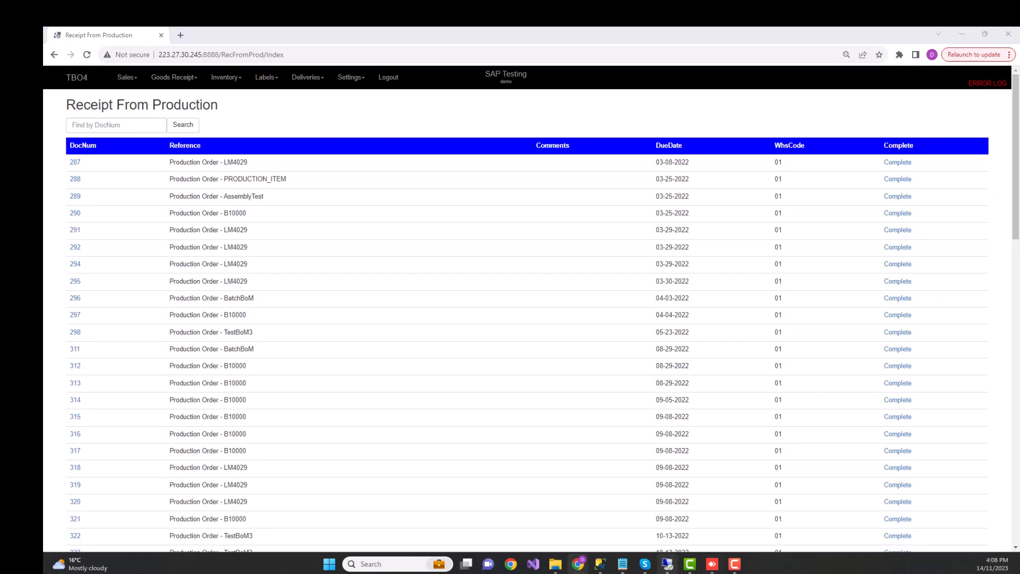
Switch to SAP Business One and refresh the LM4029 production order to check its issued component quantities.
click(667, 563)
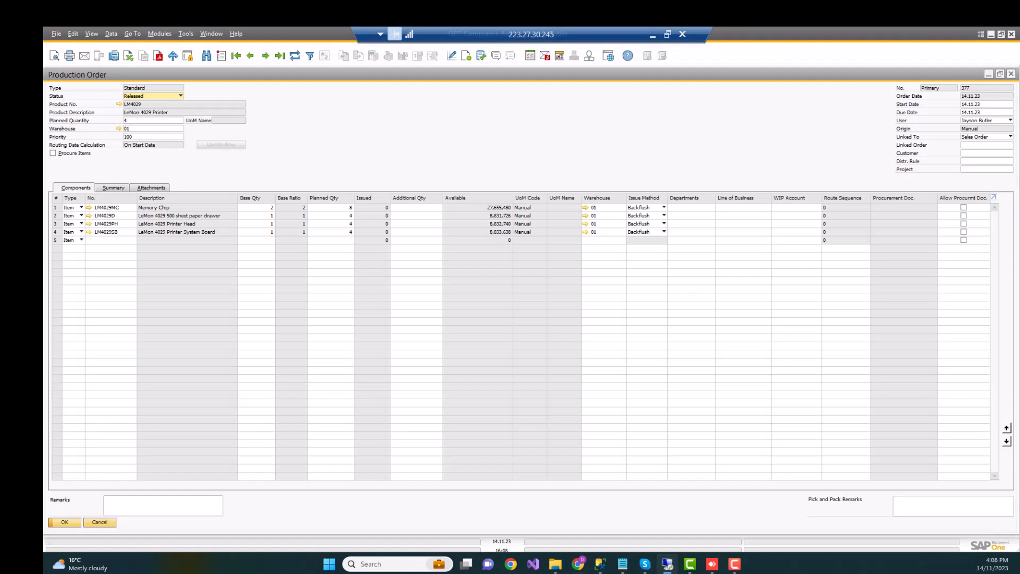
click(295, 55)
click(295, 55)
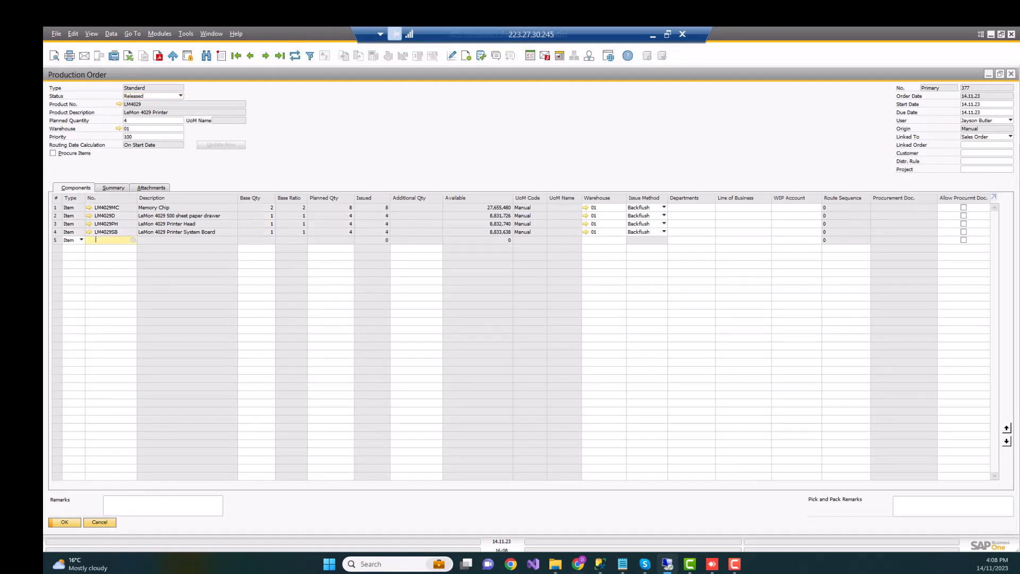
click(295, 55)
Examine the linked Receipt from Production and Issue for Production documents through the production order's Relationship Map, and close them.
right_click(583, 126)
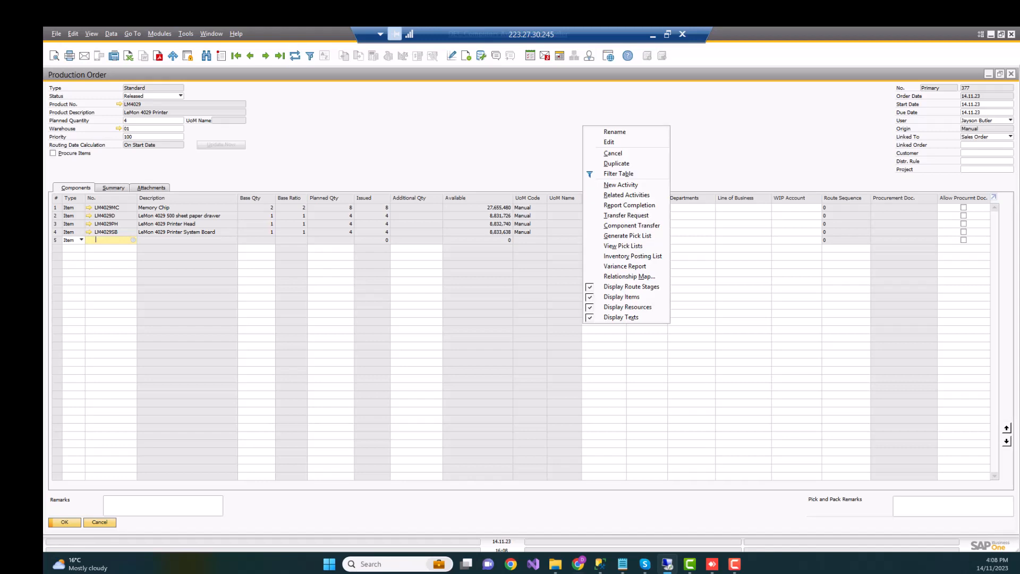
click(629, 276)
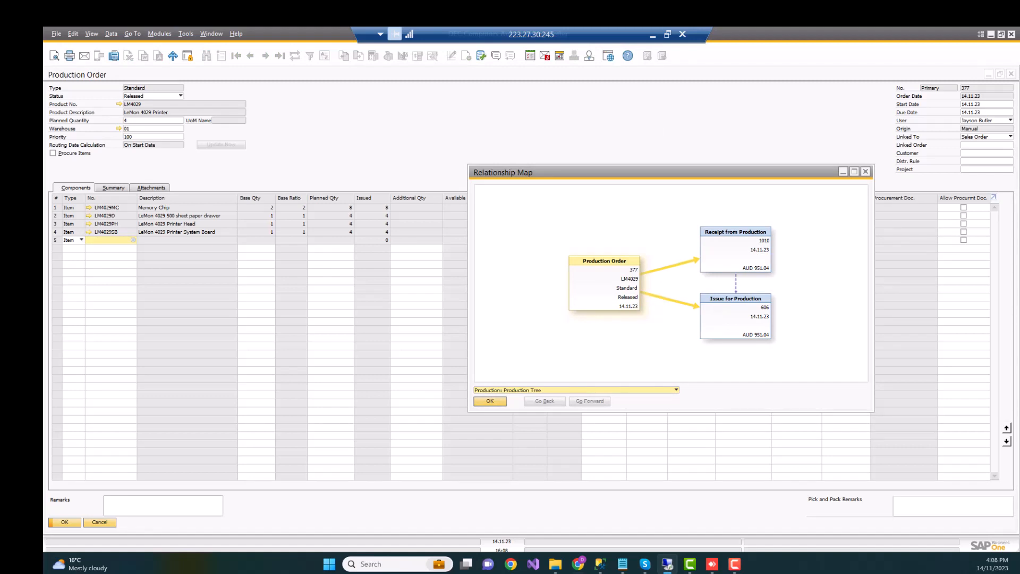
double_click(751, 266)
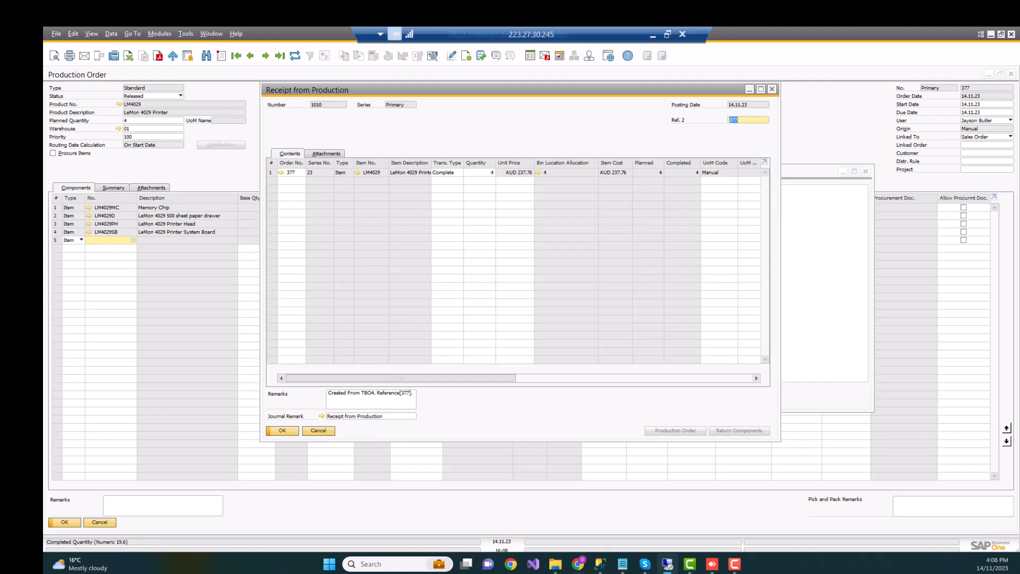
click(772, 89)
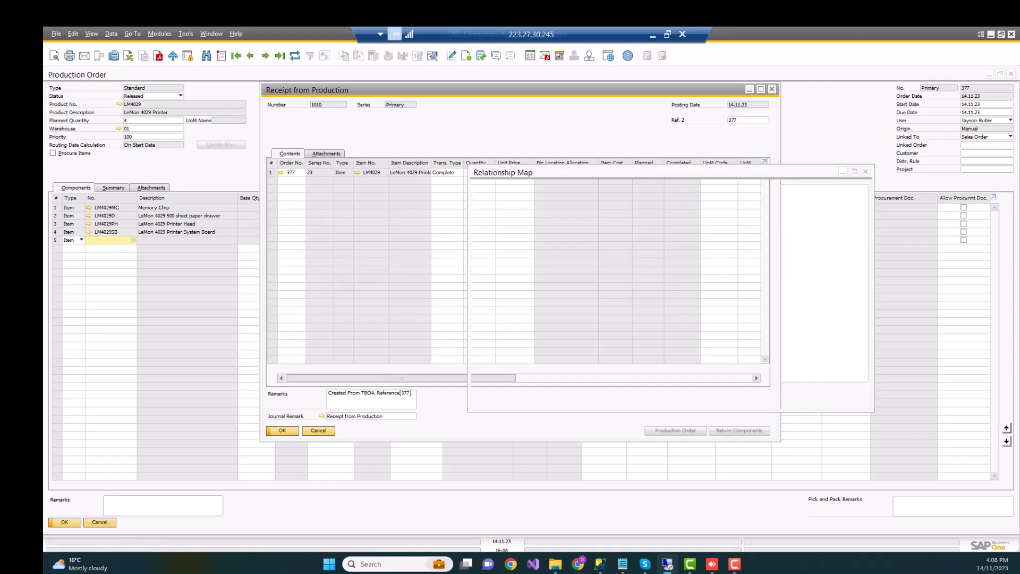
double_click(745, 323)
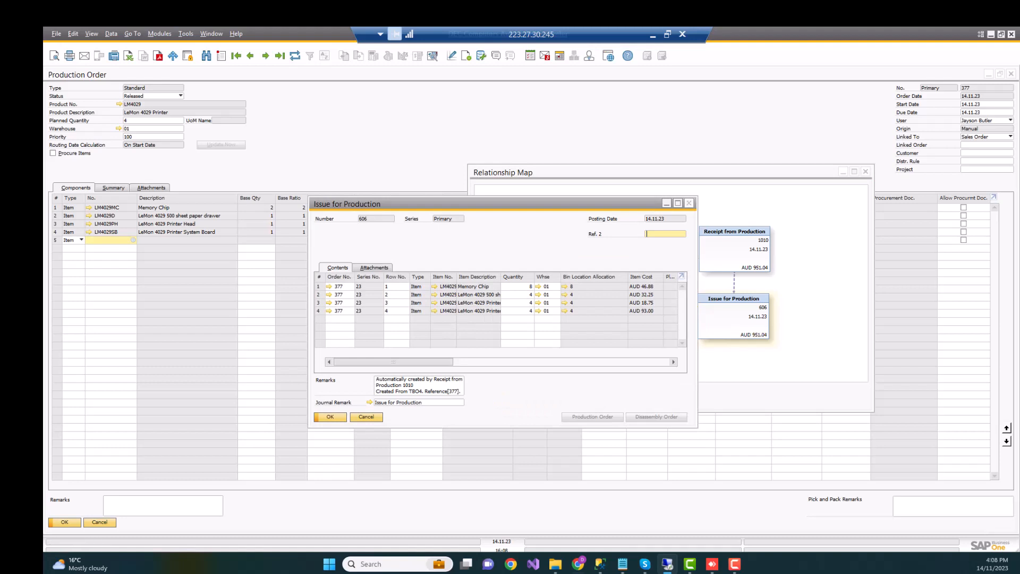
click(689, 203)
click(866, 172)
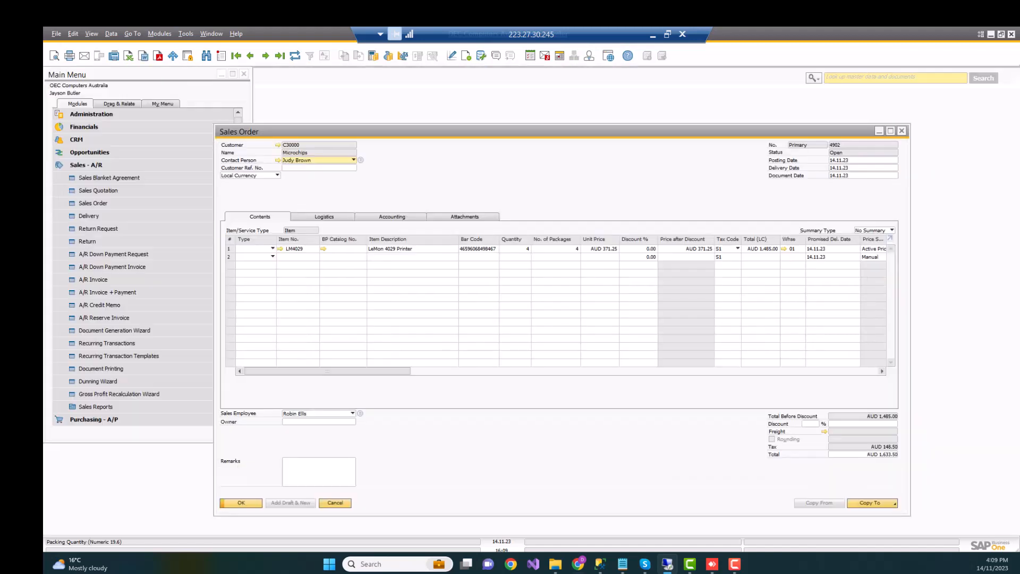
Show the pick list linked to the Microchips sales order for four LM4029 printers.
drag(478, 105, 475, 88)
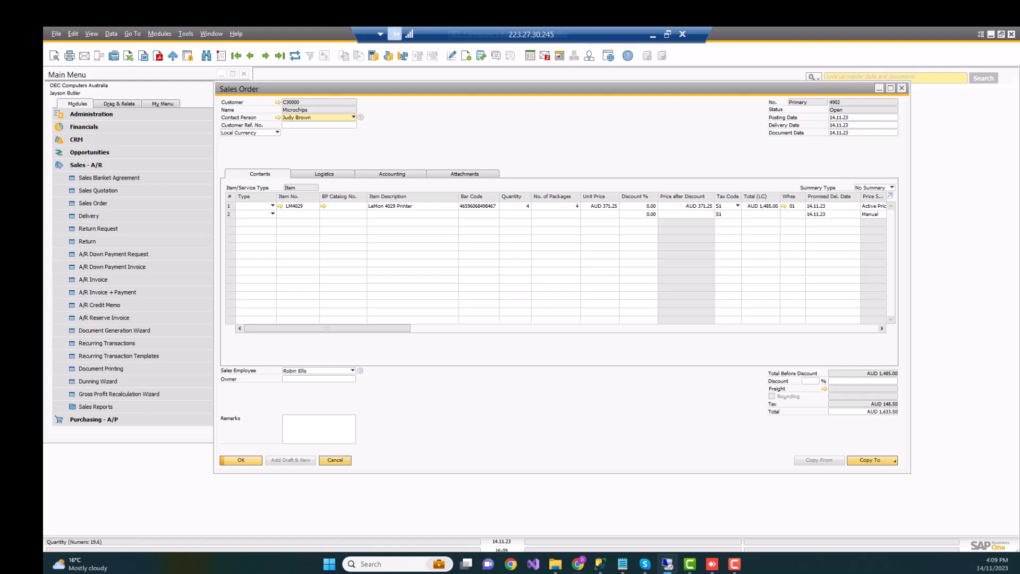
right_click(536, 151)
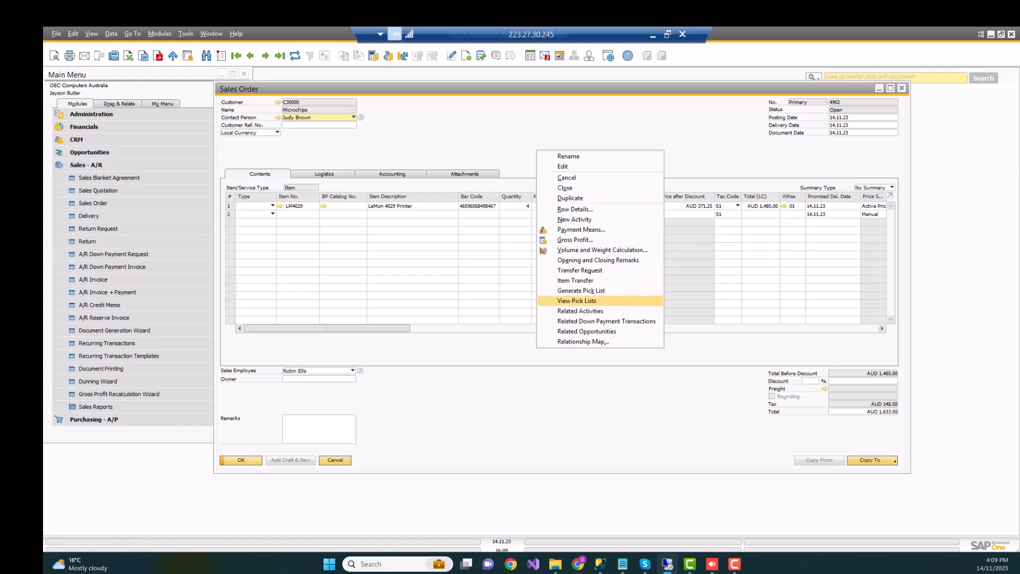
click(577, 301)
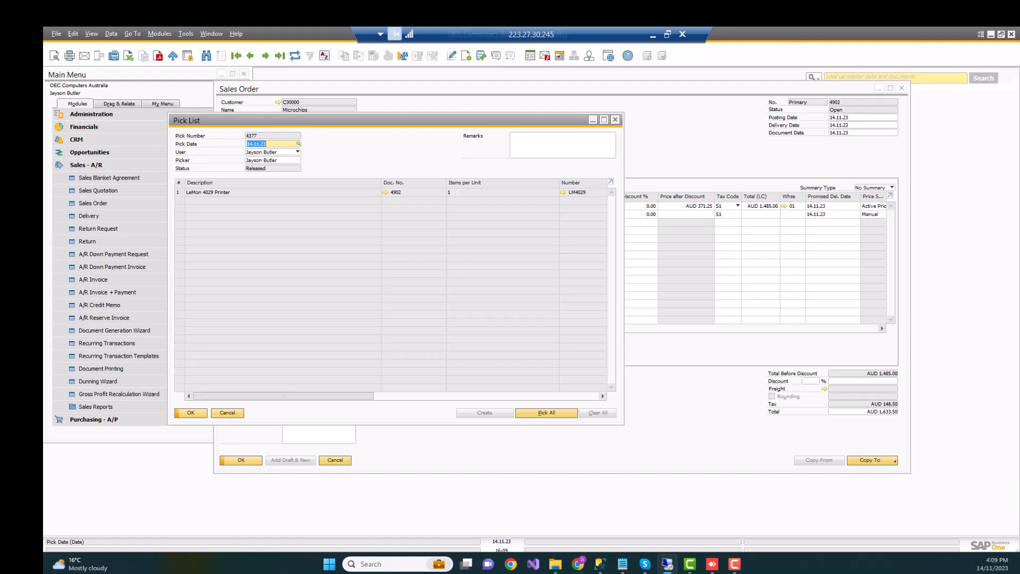
Switch to TBO4 and open the picking orders, sorted by descending pick ID.
click(653, 35)
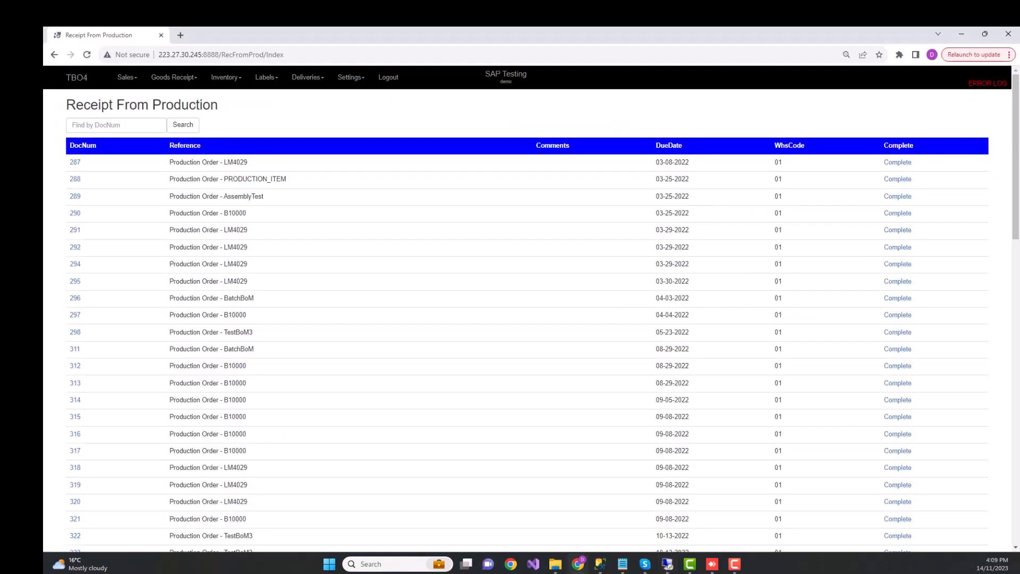
click(126, 77)
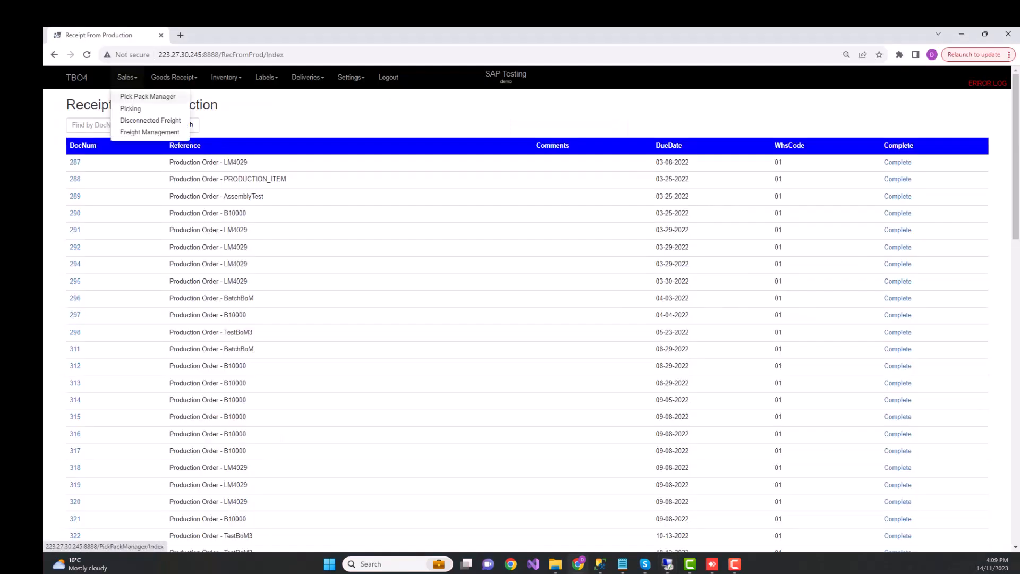
click(130, 108)
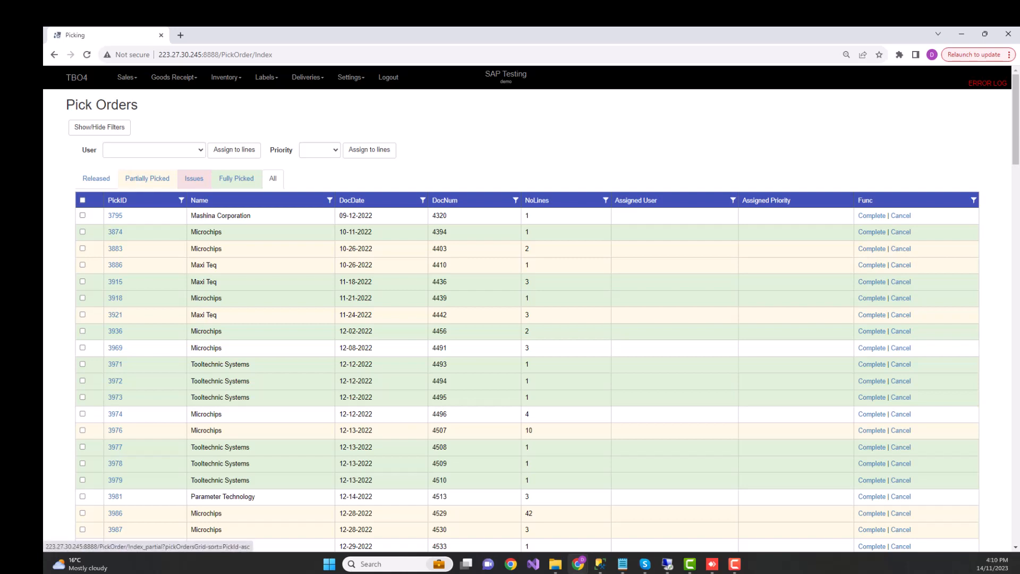
click(116, 200)
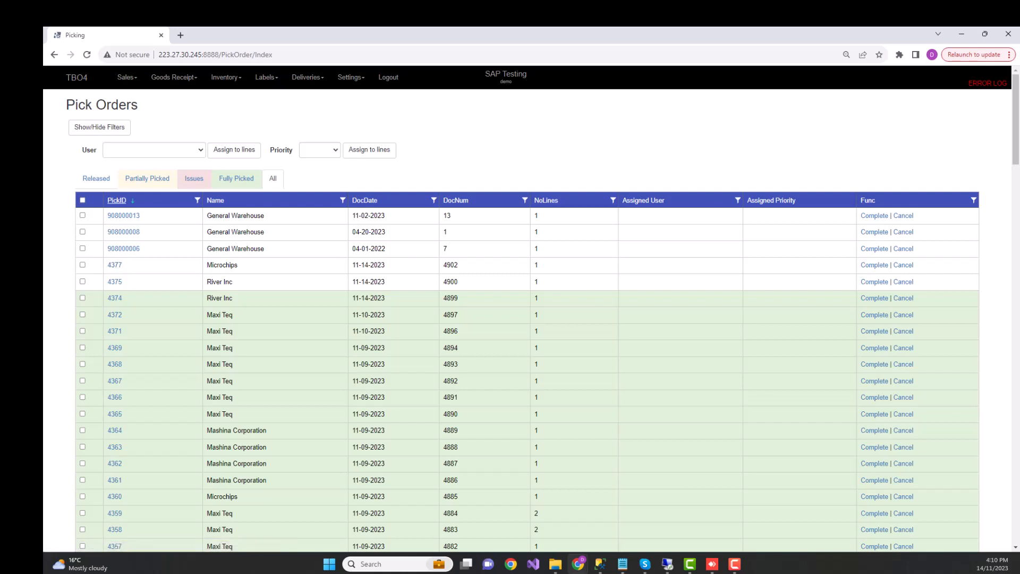
Assign the Microchips pick order dated 11-14-2023 to the test9 user and check its assigned user in the re-sorted list.
click(83, 264)
click(154, 150)
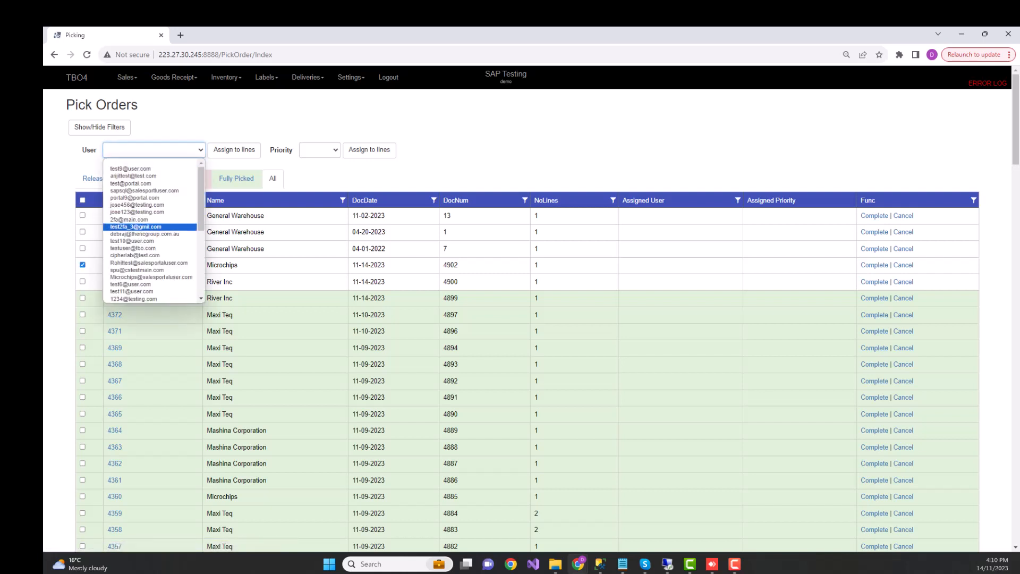
click(130, 168)
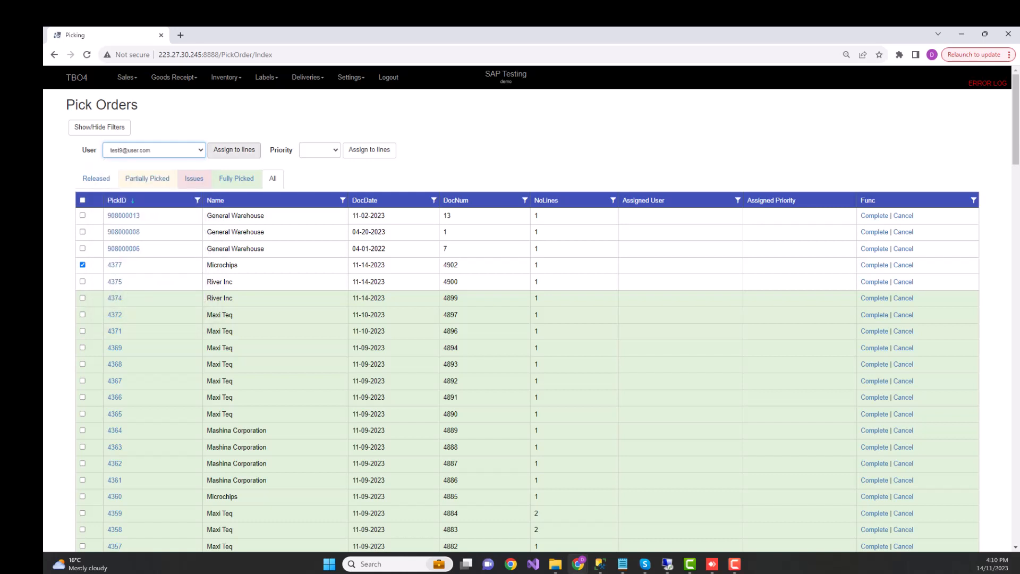
click(234, 150)
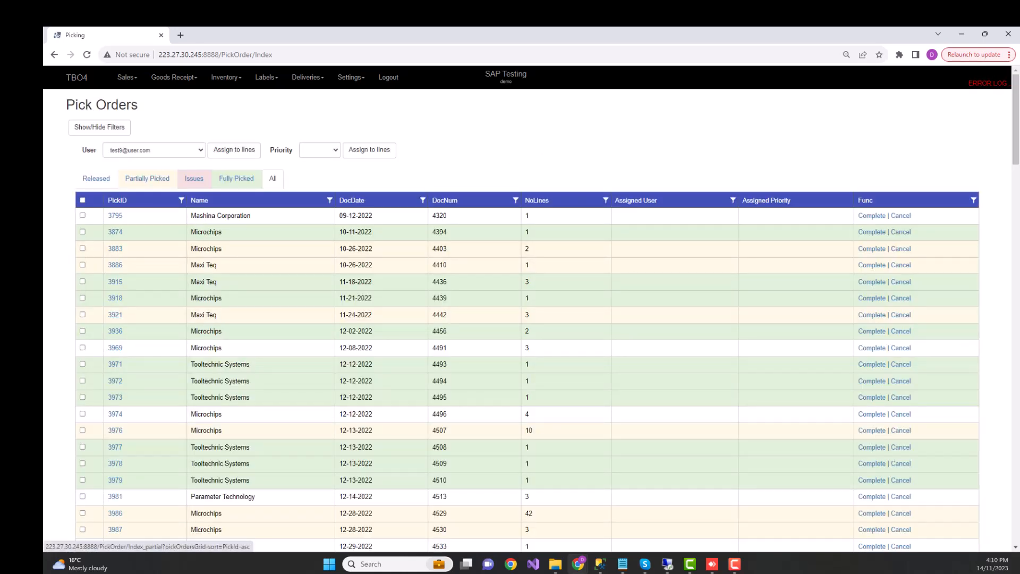
click(117, 200)
drag(671, 265, 622, 265)
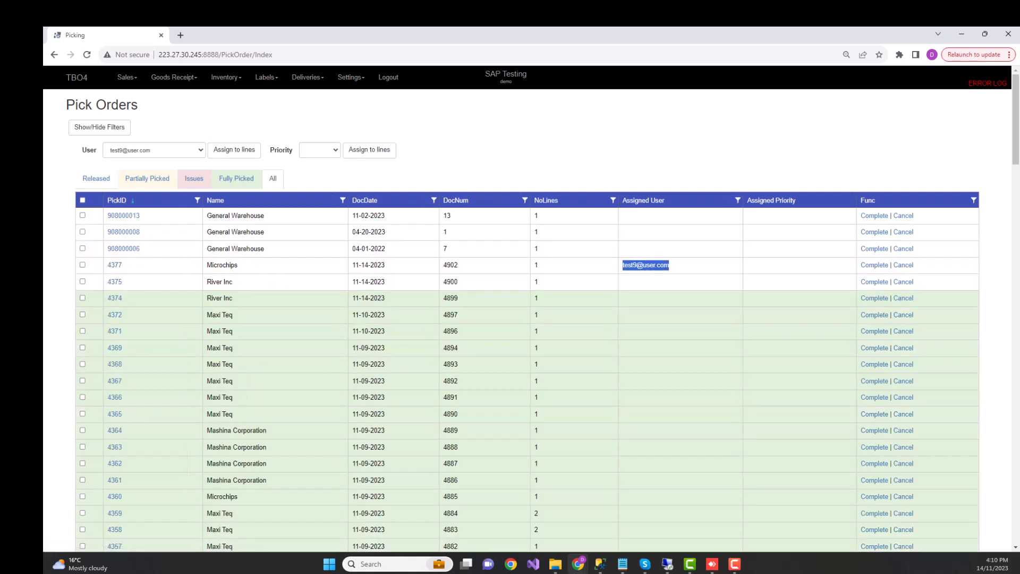
Assign High priority to the same Microchips pick order and sort the list by descending pick ID again.
click(83, 264)
click(320, 150)
click(317, 170)
click(369, 150)
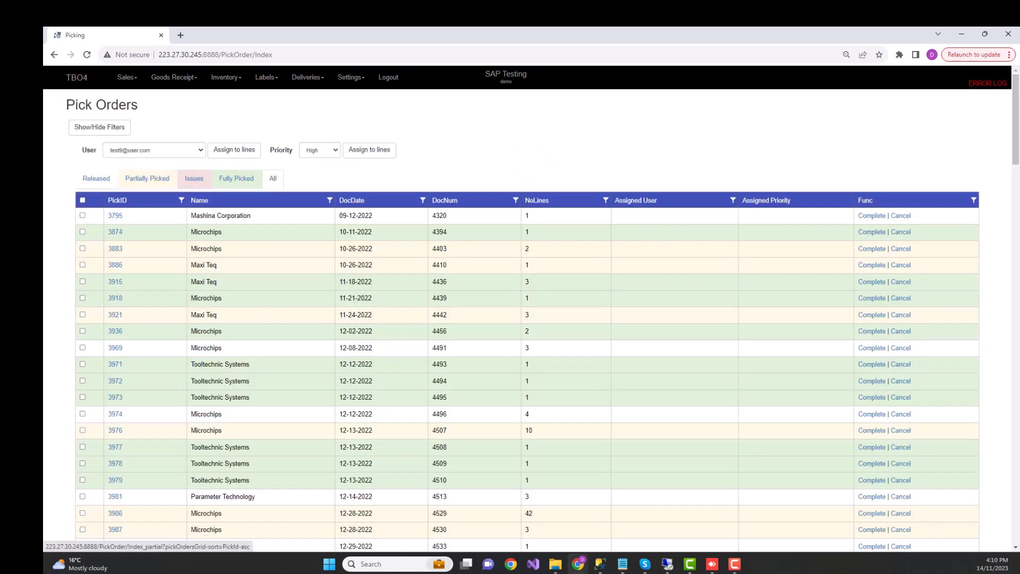
click(117, 200)
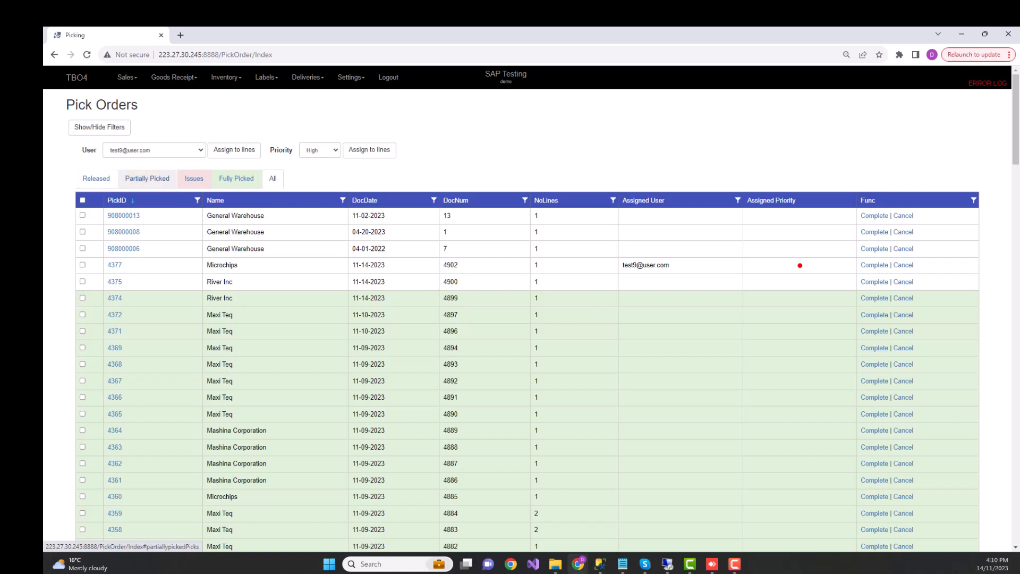
Look through the partially picked, fully picked and issue pick orders.
click(148, 178)
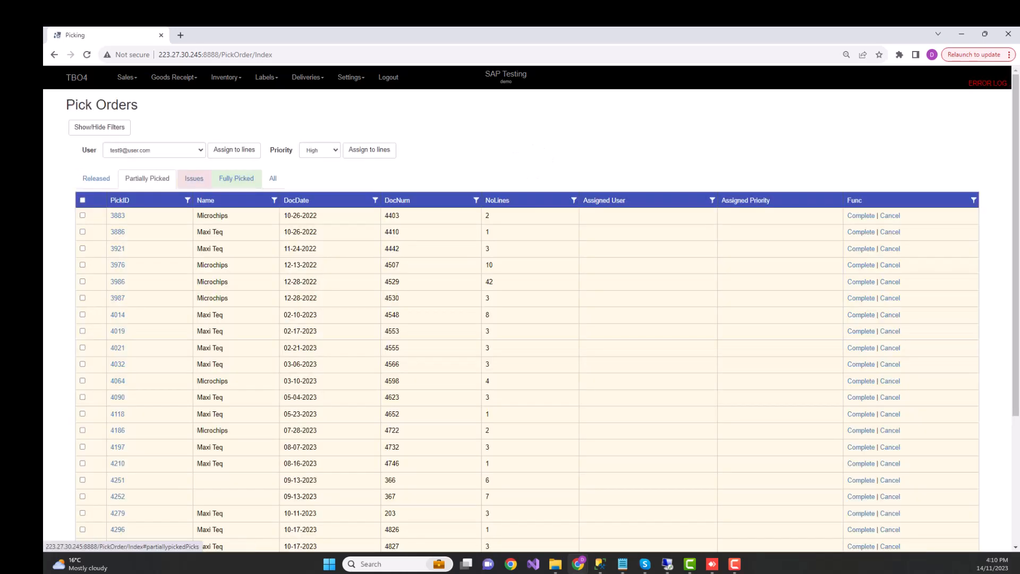
scroll(510, 319, down, 5)
scroll(510, 319, up, 5)
click(237, 179)
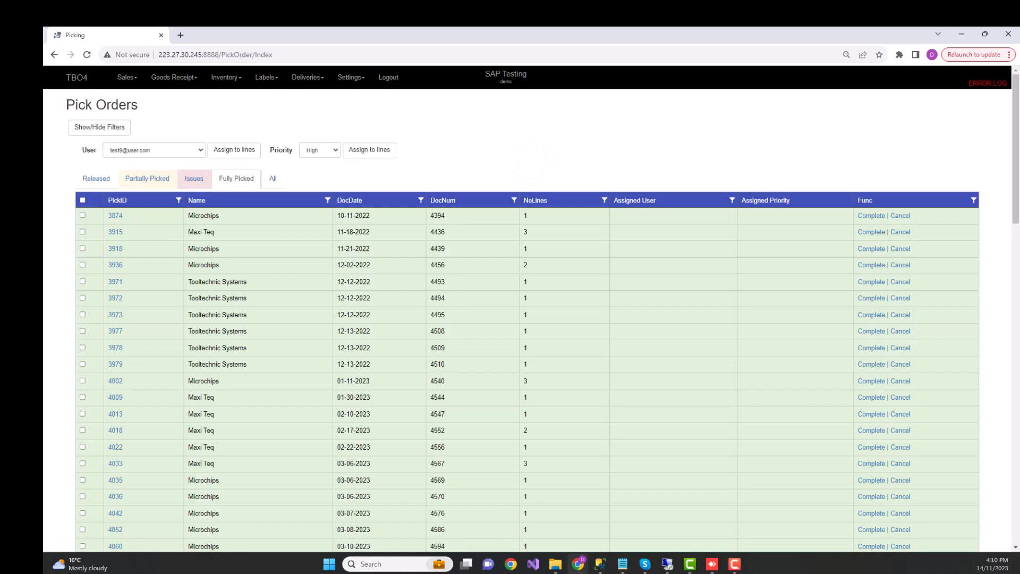
click(194, 179)
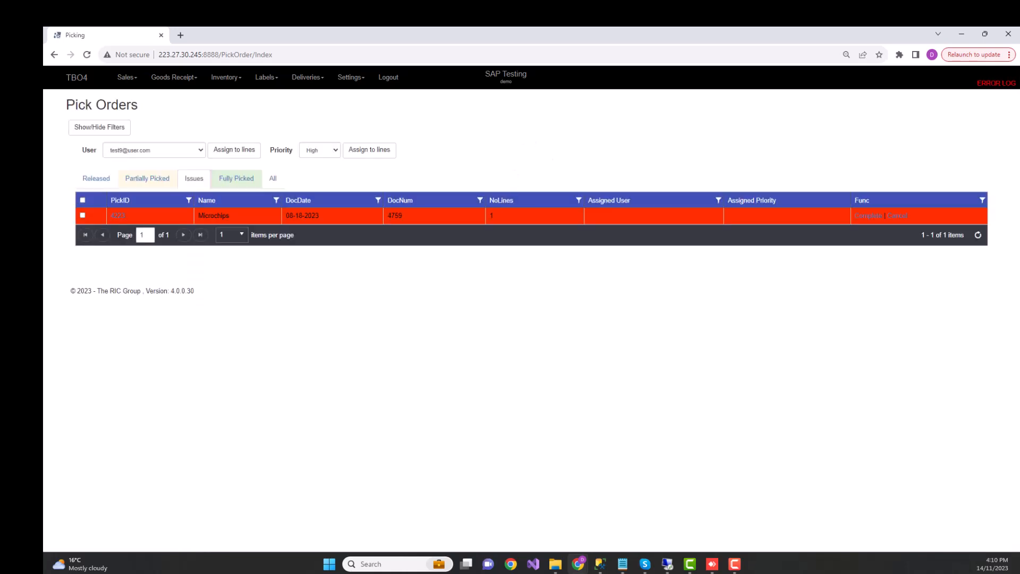
List the released pick orders by descending pick ID and open the Microchips order dated 11-14-2023.
click(96, 178)
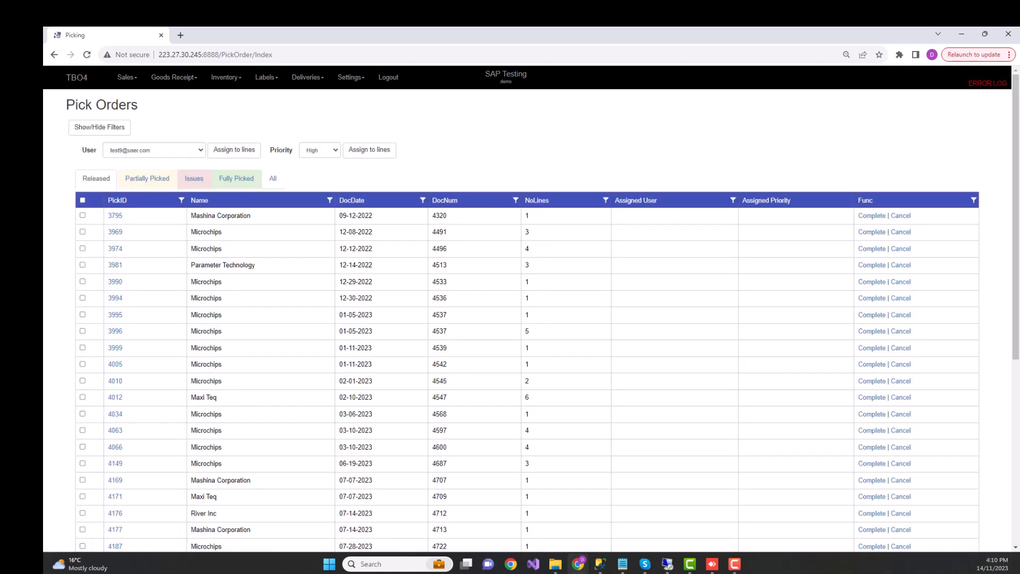
click(116, 200)
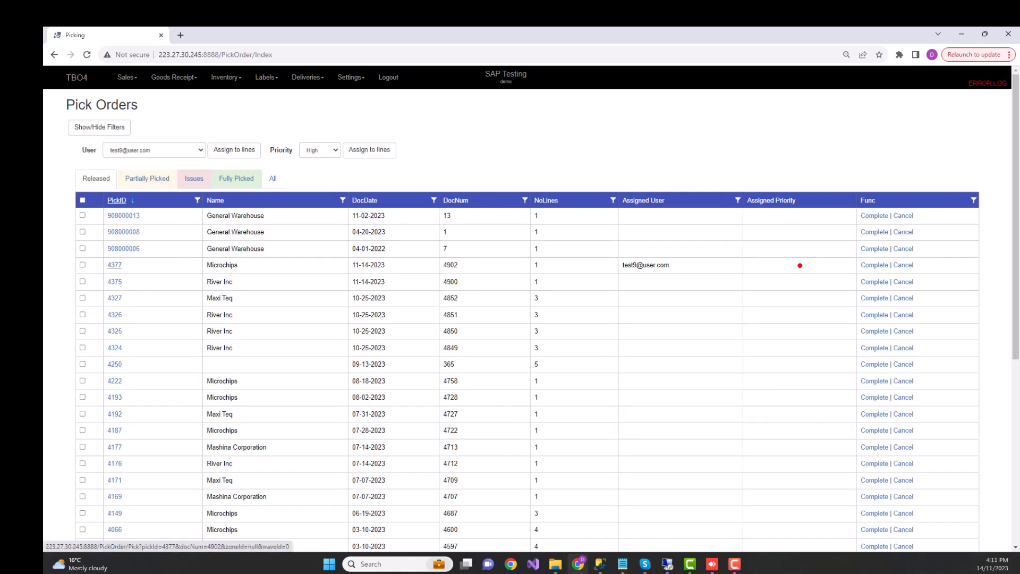
click(115, 265)
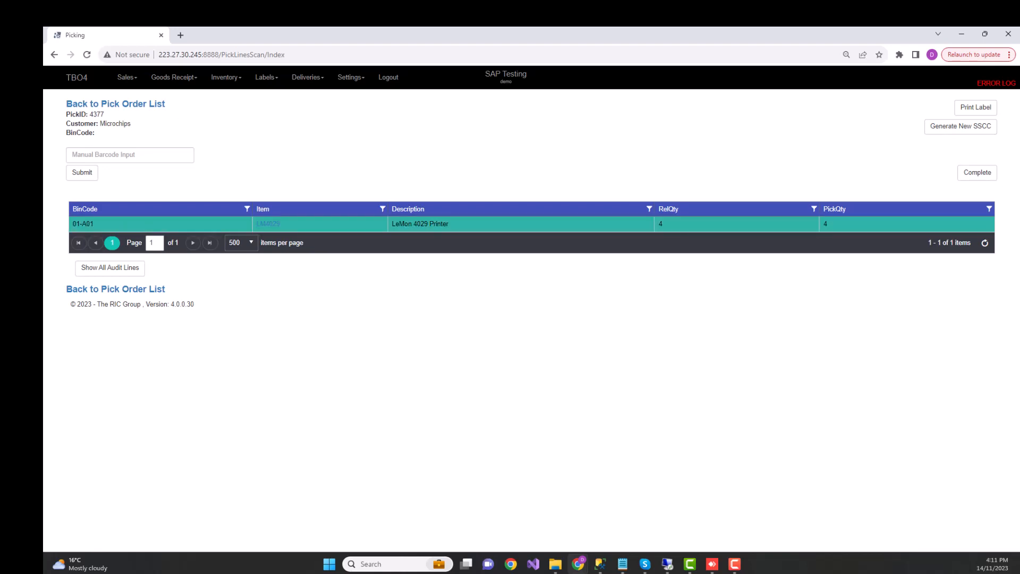
Show all audit lines of the pick and check the barcode and time of the LM4029 entry.
click(110, 267)
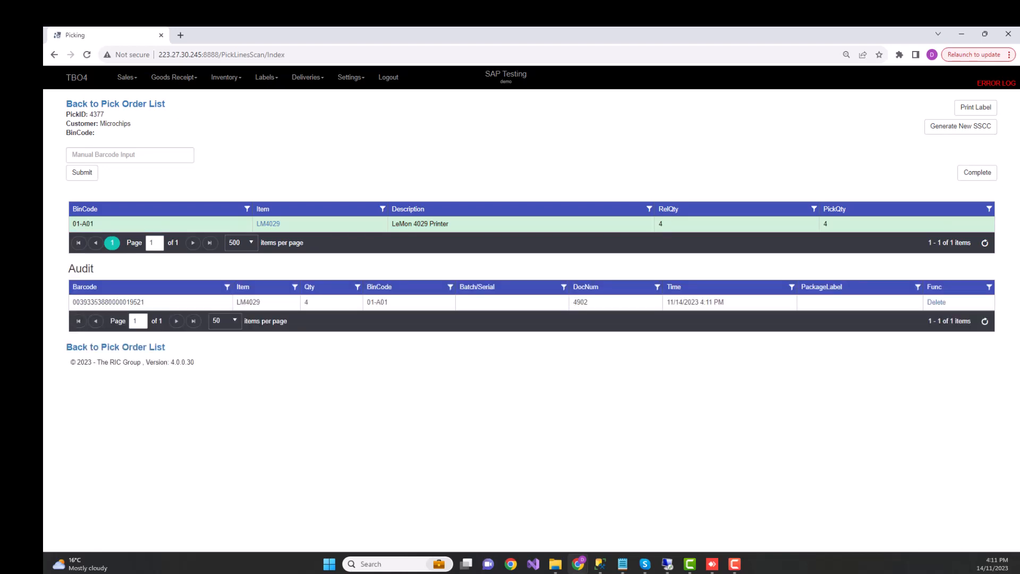
drag(145, 302, 90, 301)
click(117, 302)
drag(725, 302, 667, 302)
click(695, 340)
Open label printing for the pick and set the pack type to the Carton option measuring 40 × 50 × 60 cm and 10 kg.
click(975, 107)
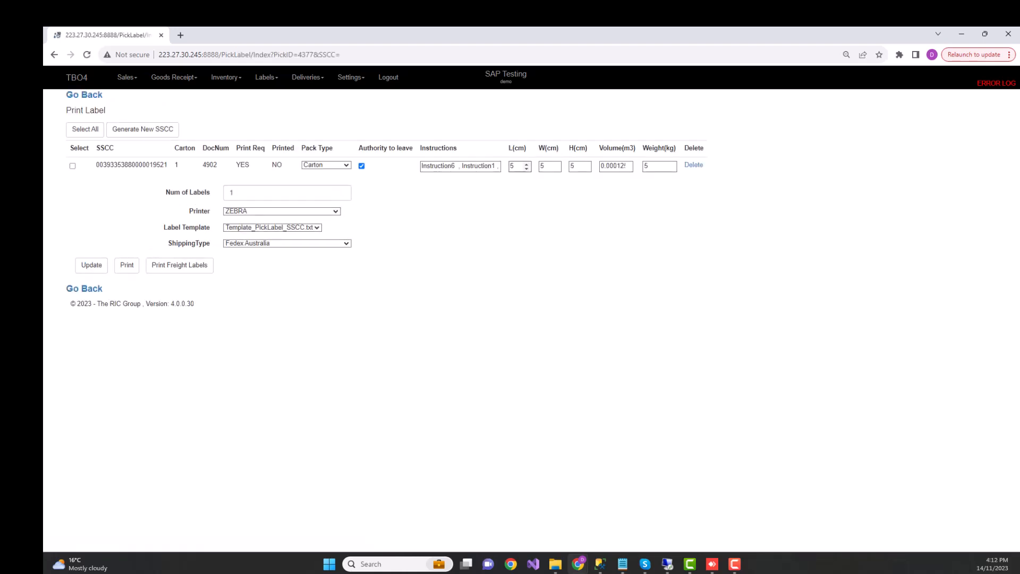
click(326, 165)
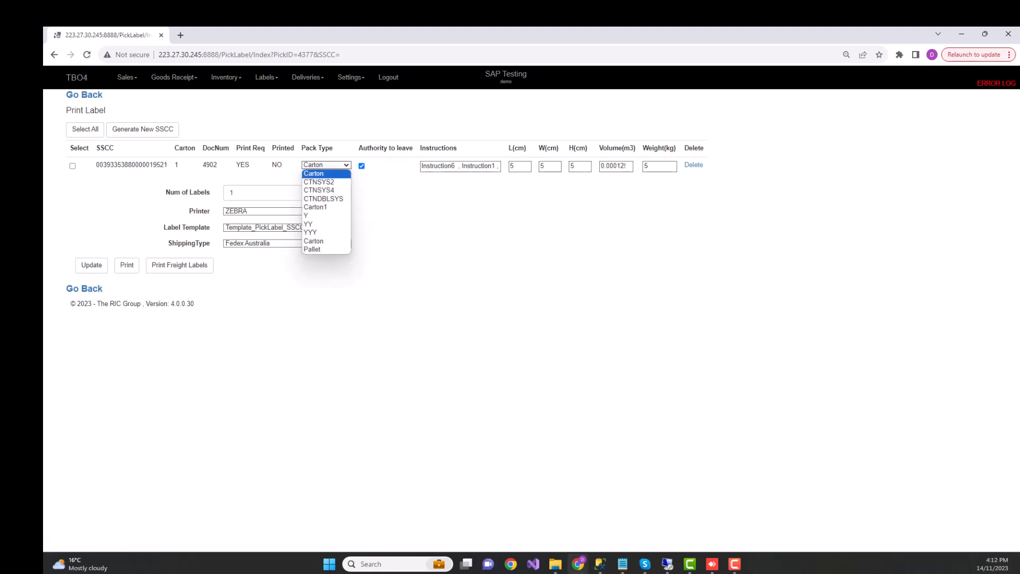
click(319, 241)
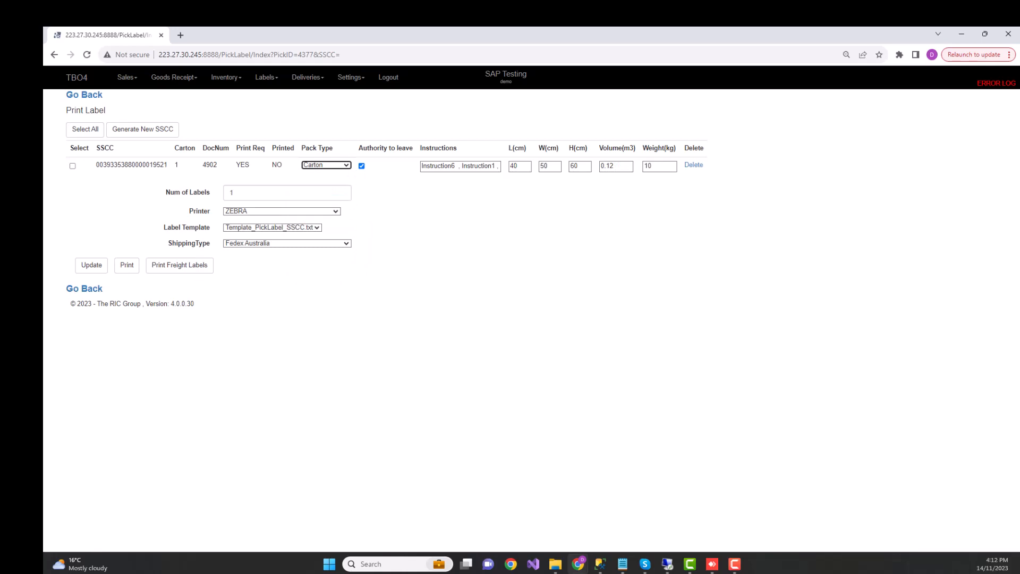
Select all SSCC lines and print the picking label on the Chrome ZPL printer.
click(85, 129)
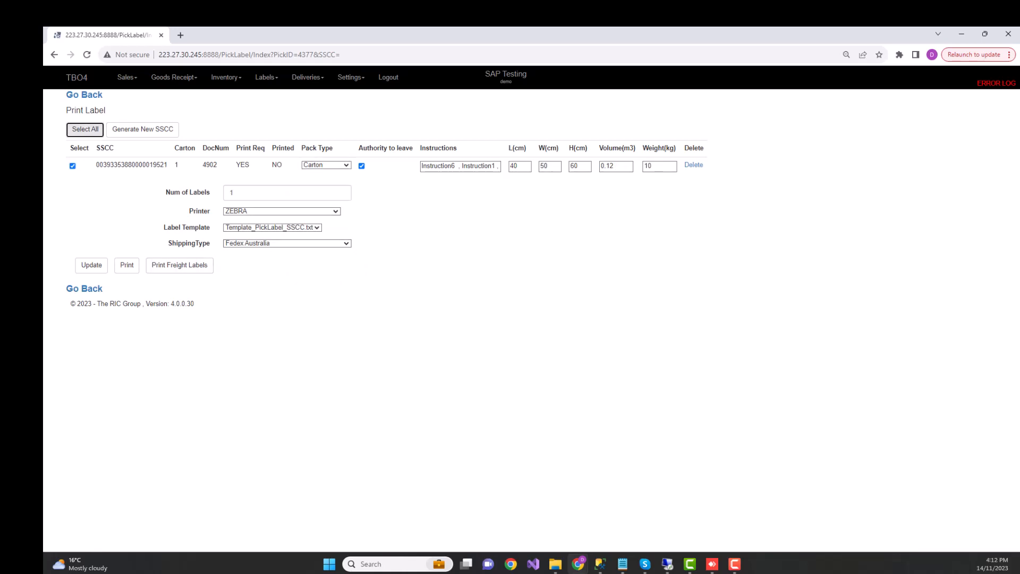
click(281, 211)
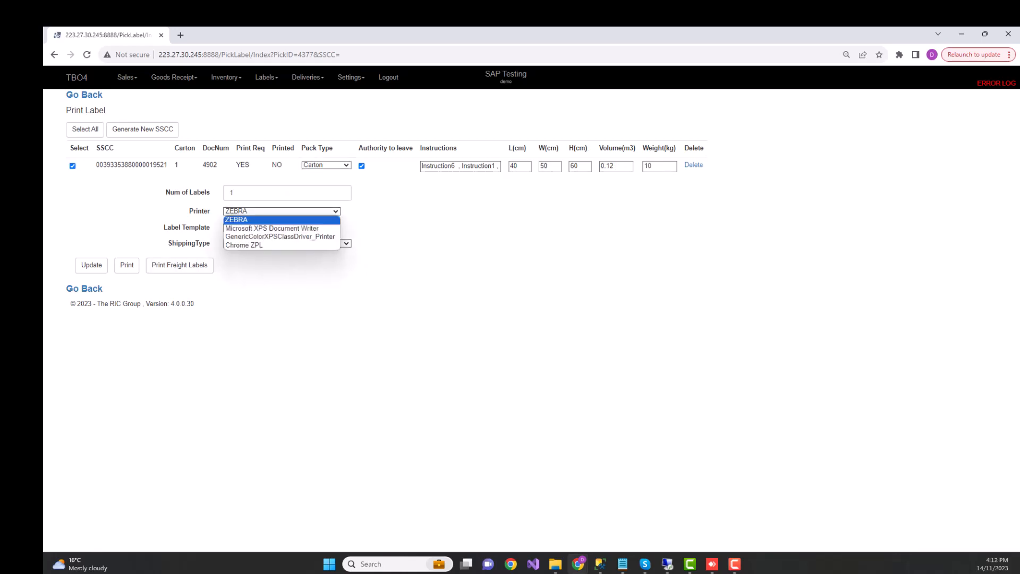
click(250, 245)
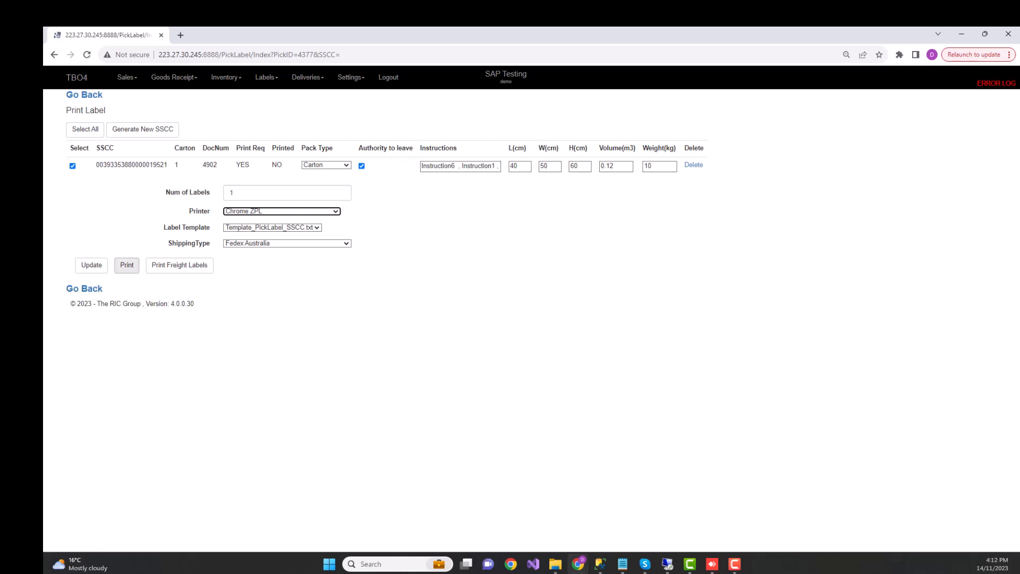
click(127, 265)
key(Return)
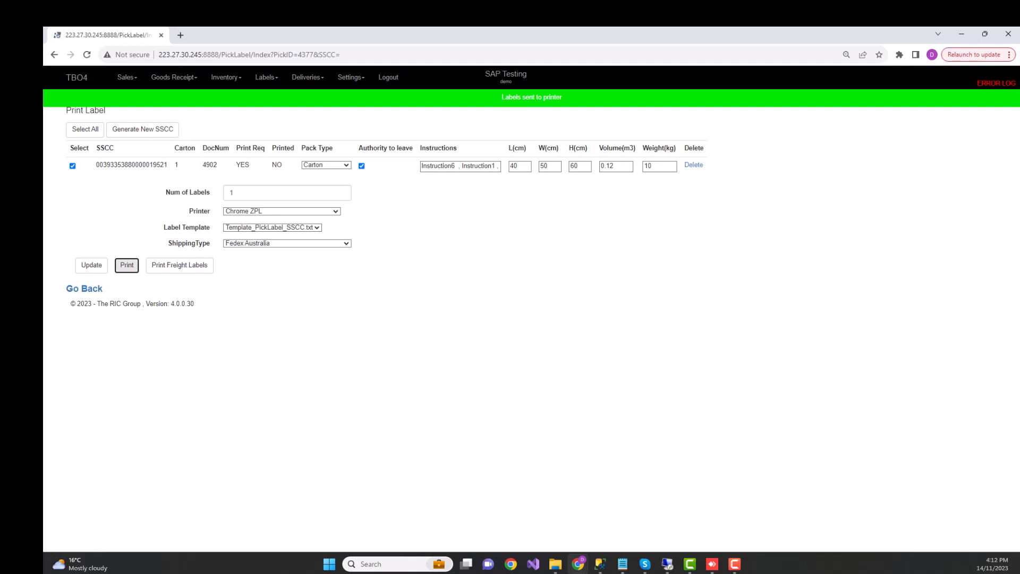
Switch to the remote desktop's label printer emulator to view the printed picking label, and return to TBO4.
click(668, 564)
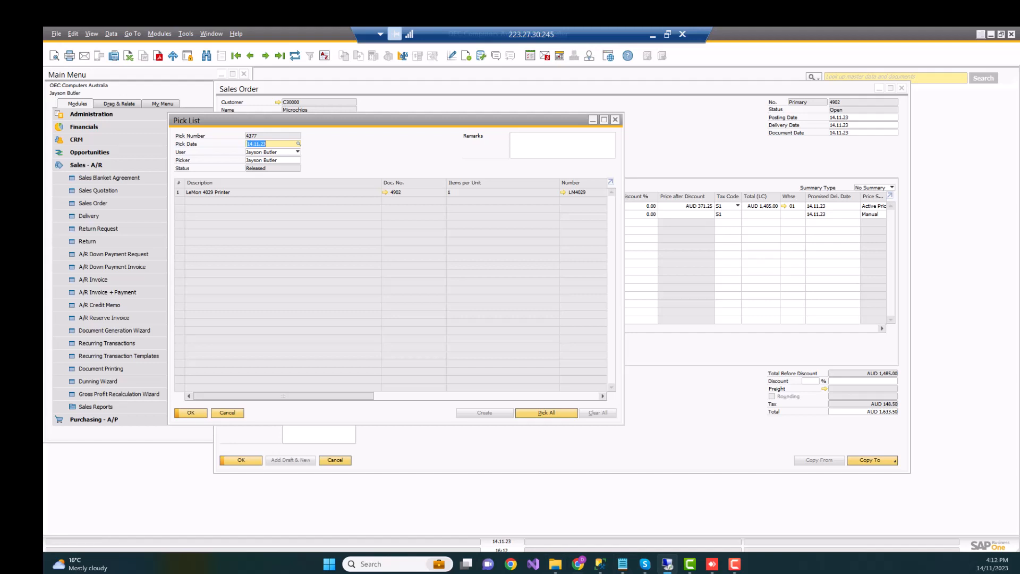
click(991, 34)
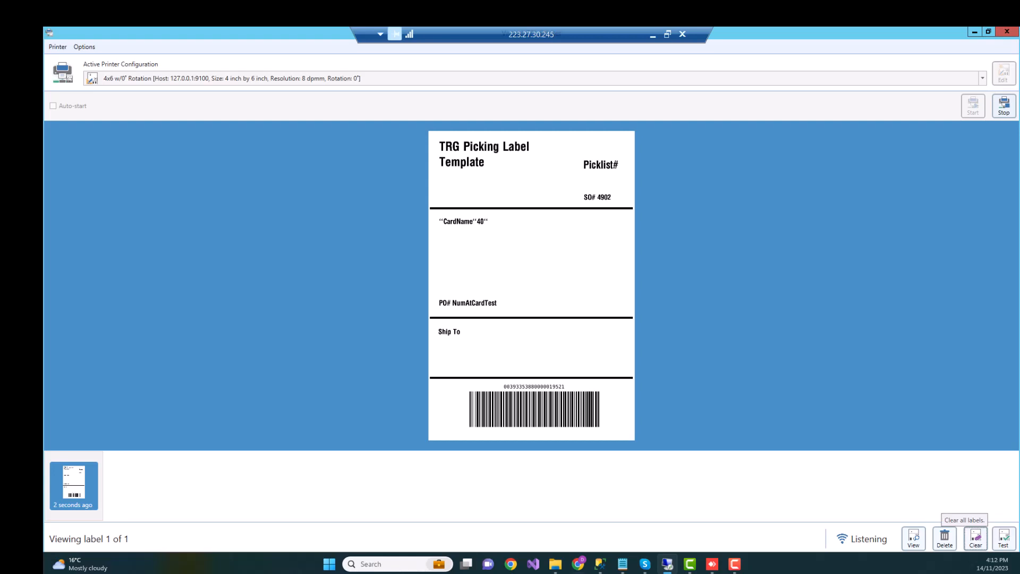
click(653, 36)
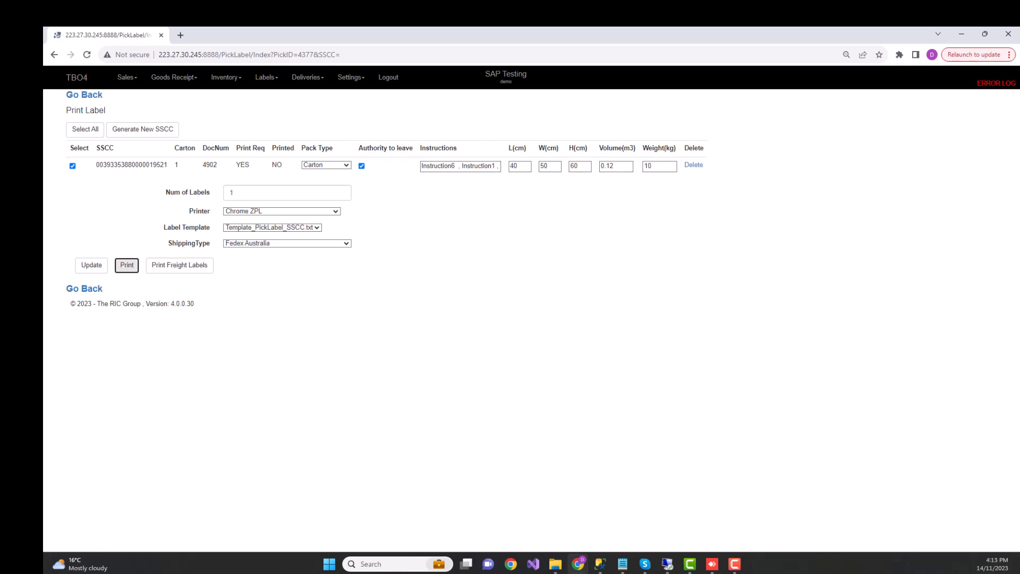
Set the shipping type to Startrack EXP and print the freight labels under a new connote.
click(287, 244)
click(287, 243)
click(287, 244)
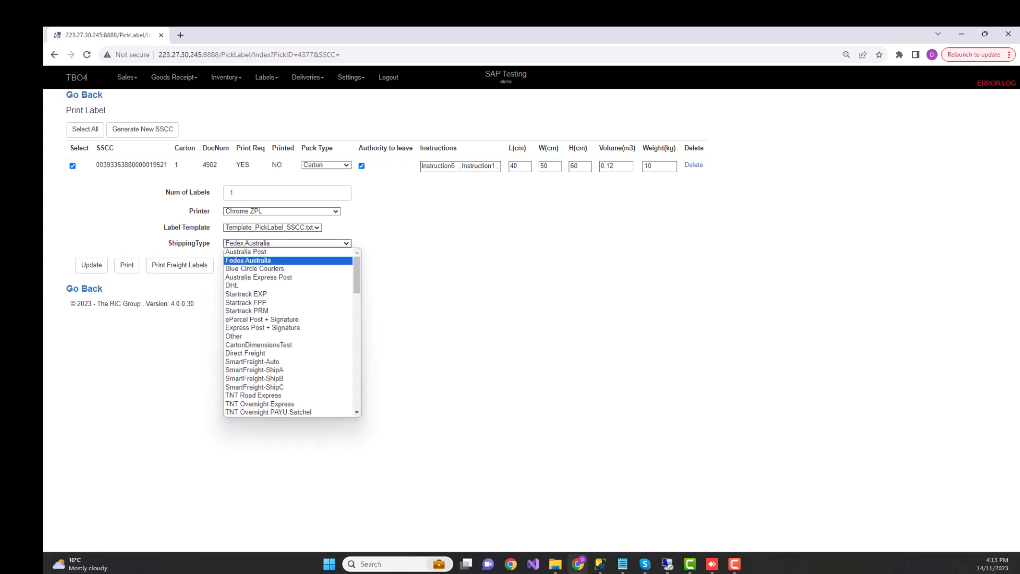
key(s)
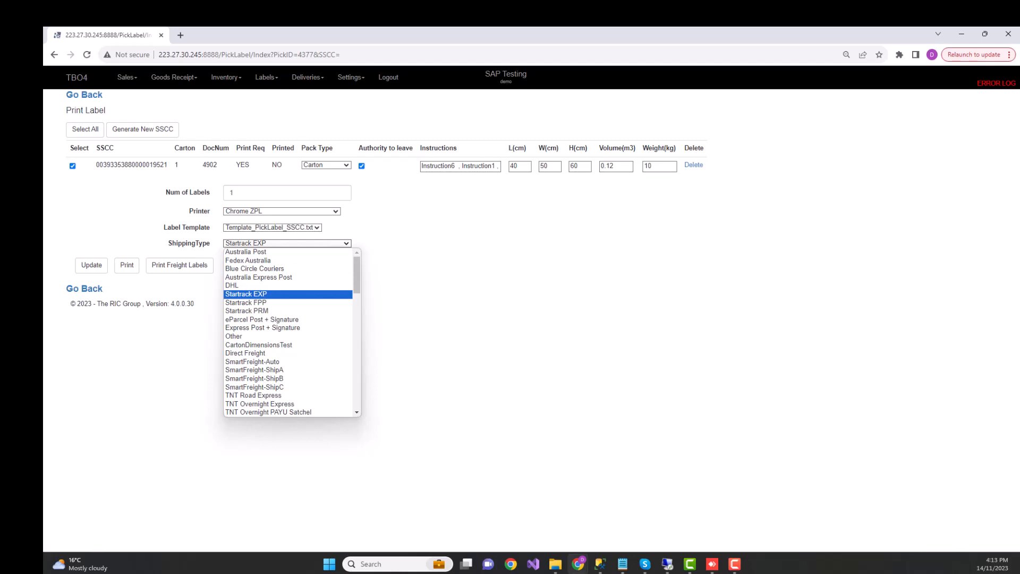
key(Return)
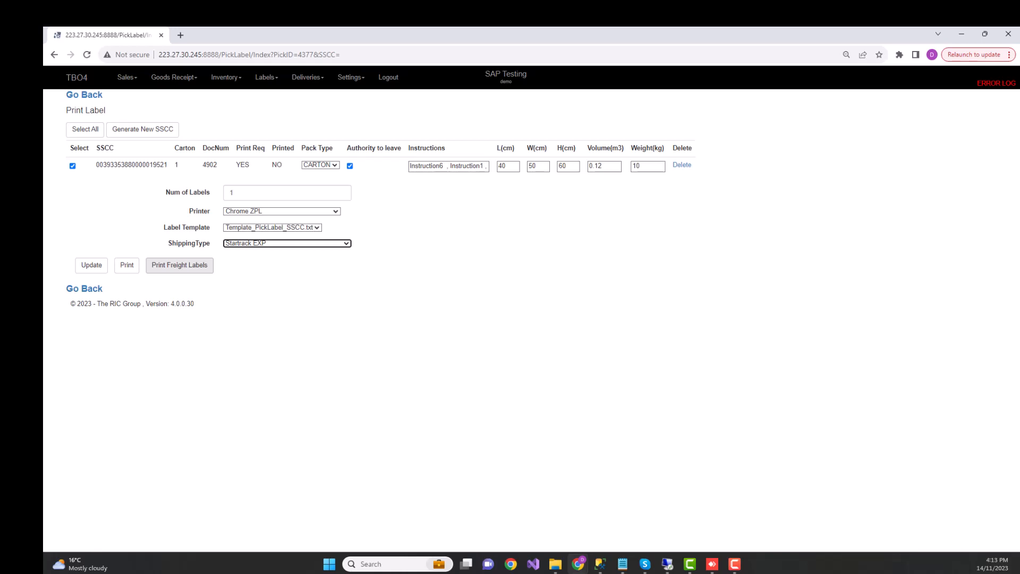
click(180, 265)
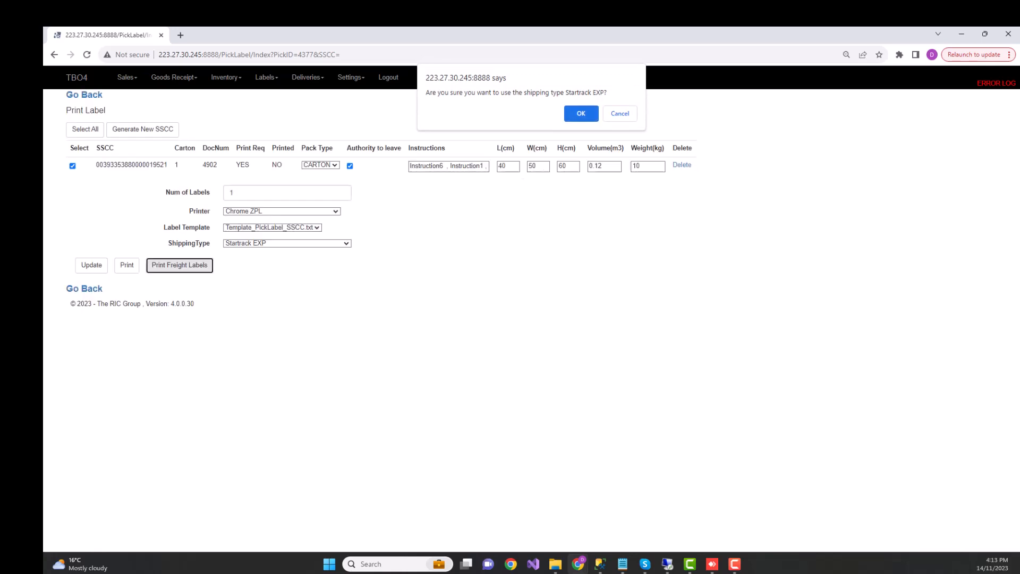
click(582, 112)
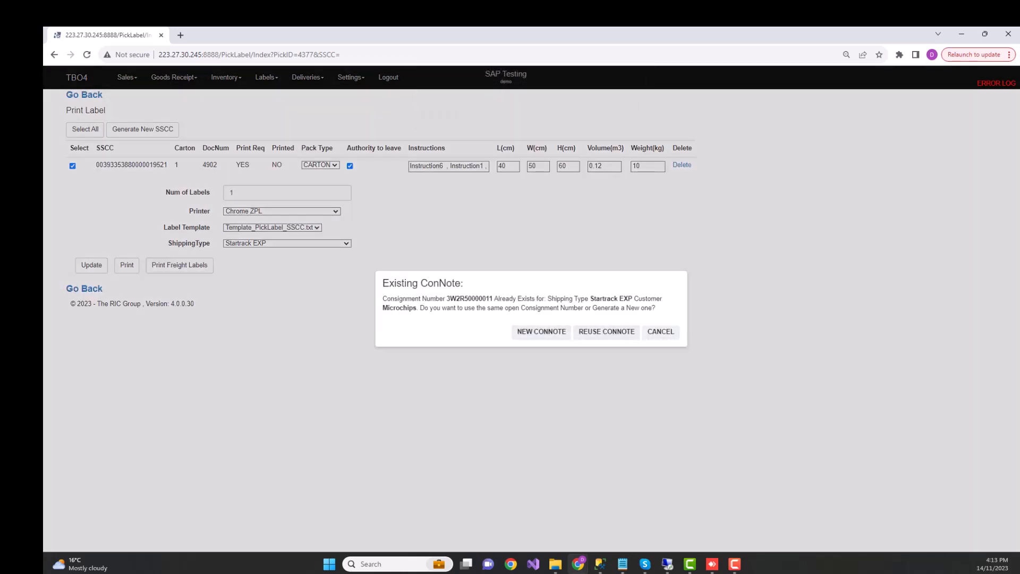
click(560, 332)
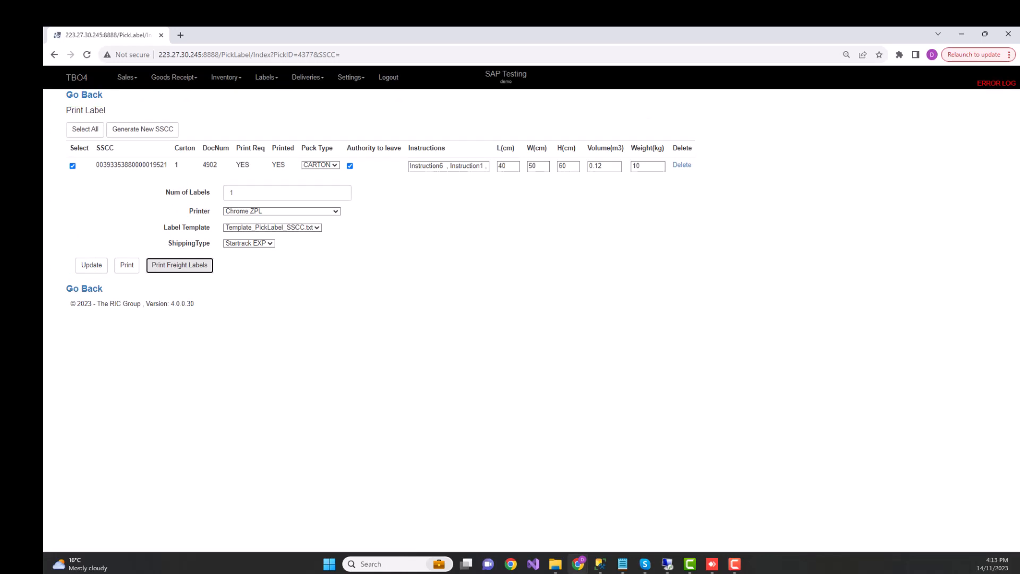
View the sample freight label image FreightLabel.jpeg in the Demo folder, and close it and the folder.
click(555, 564)
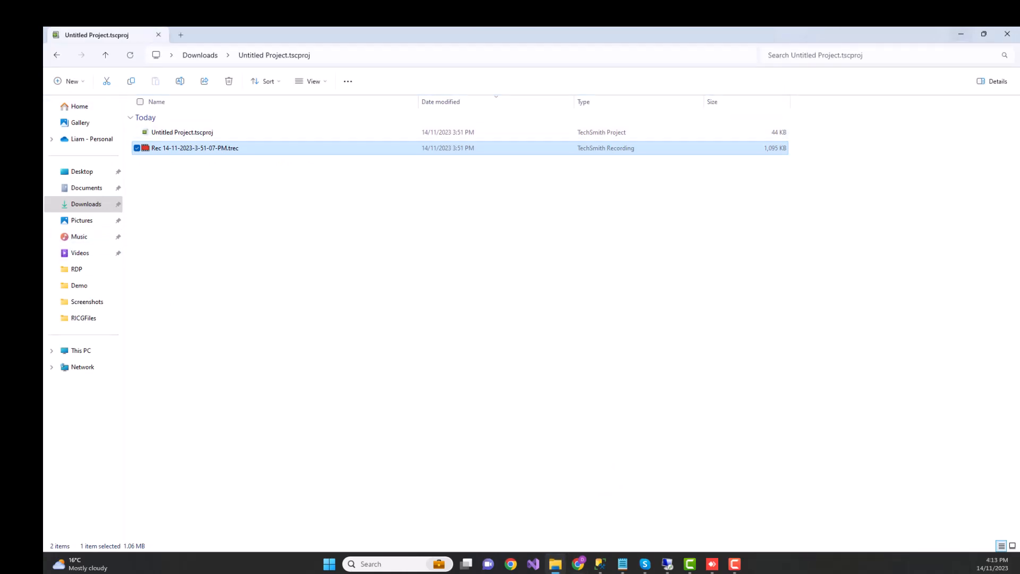
click(961, 35)
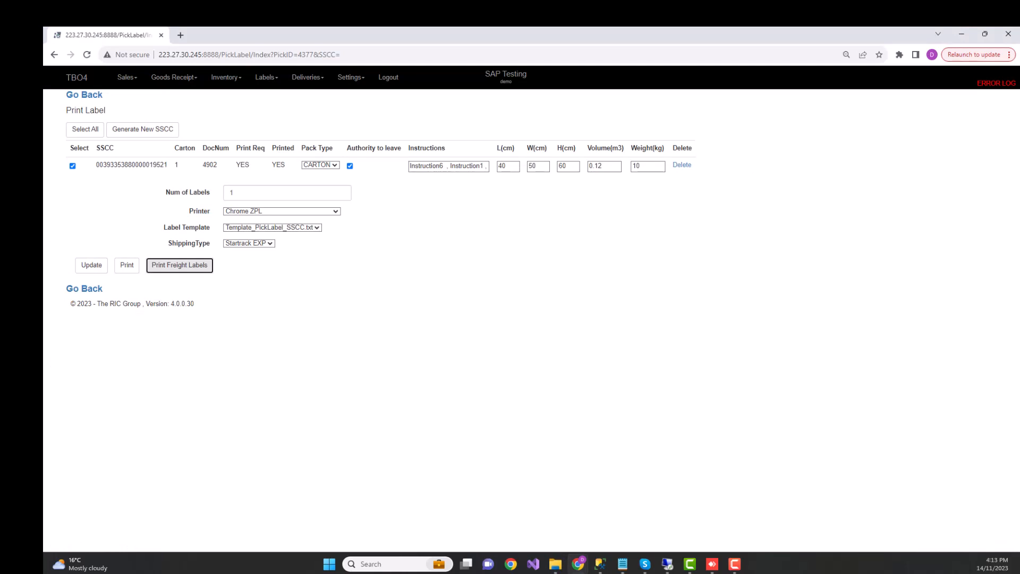
click(555, 563)
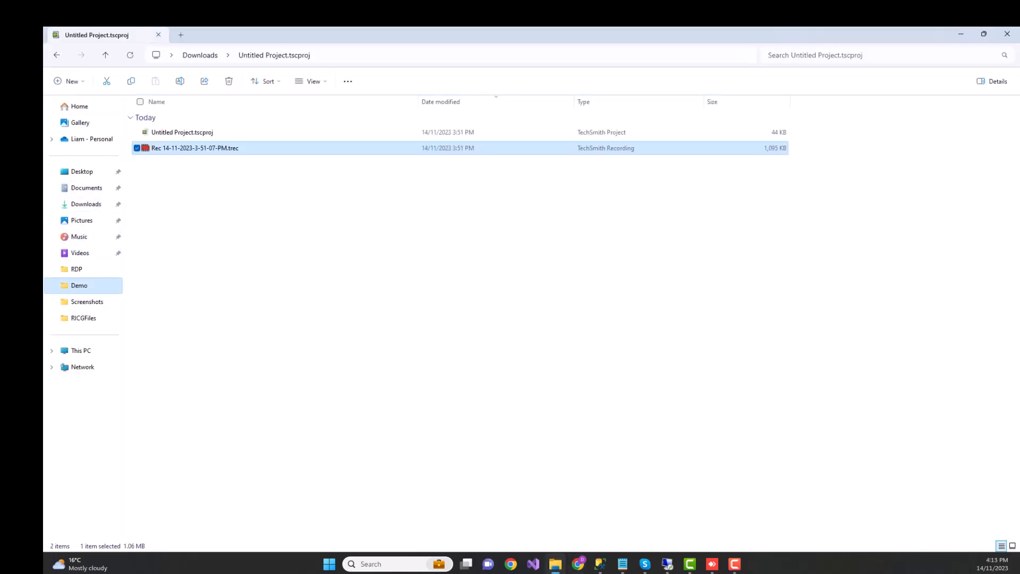
click(79, 285)
click(174, 134)
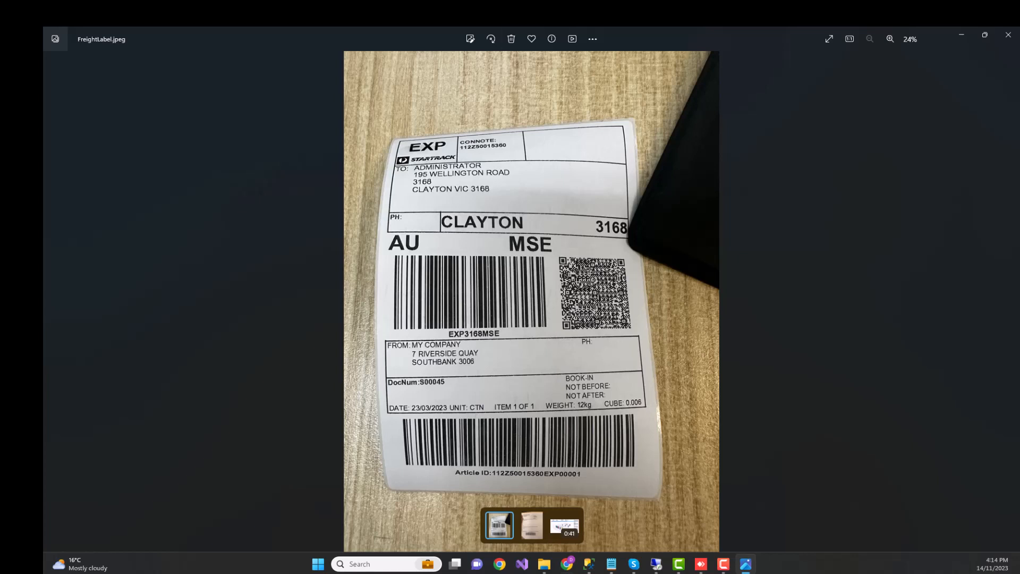
click(1008, 35)
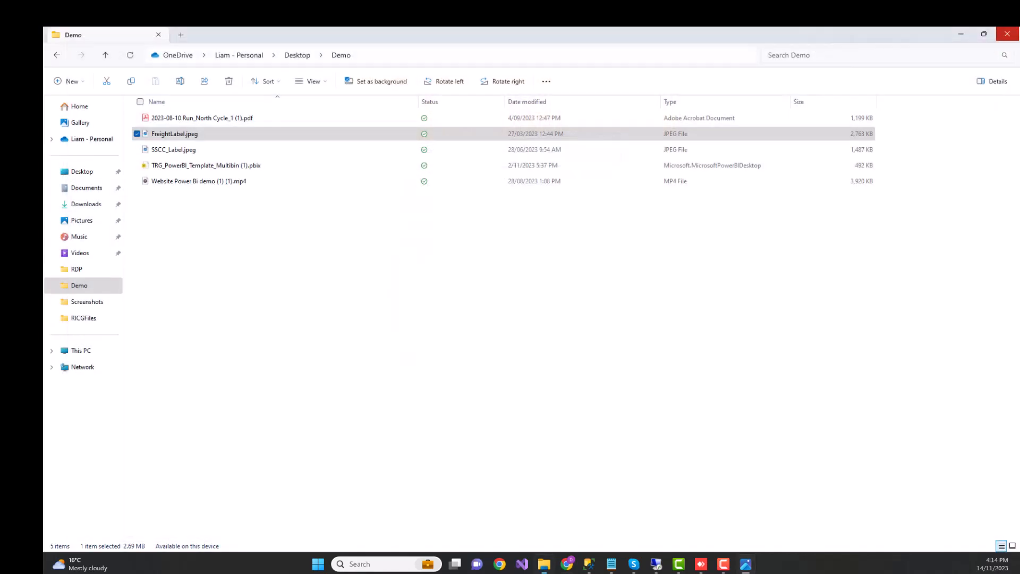
click(1007, 34)
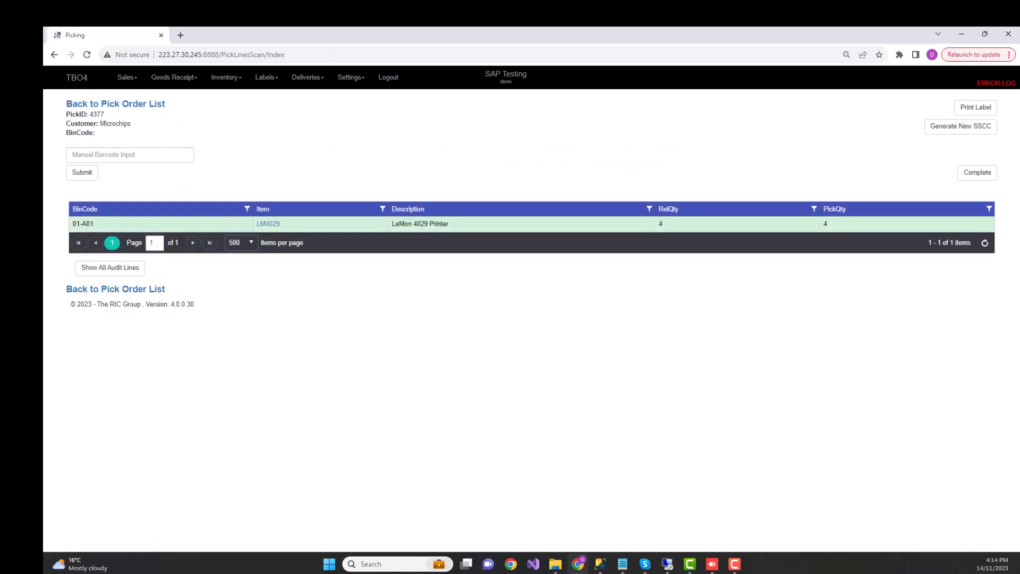
Complete the Microchips pick and confirm it.
click(977, 173)
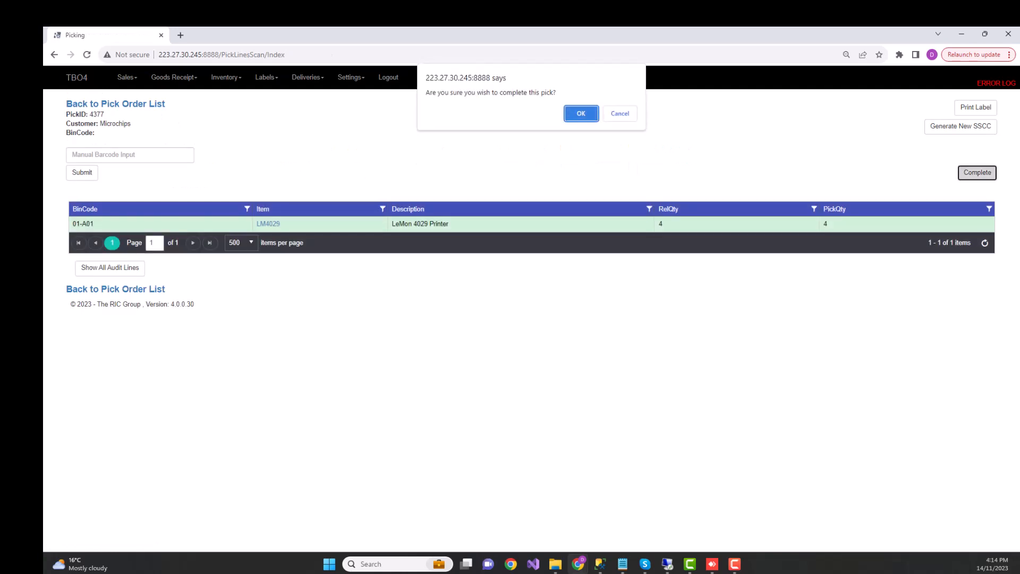
key(Return)
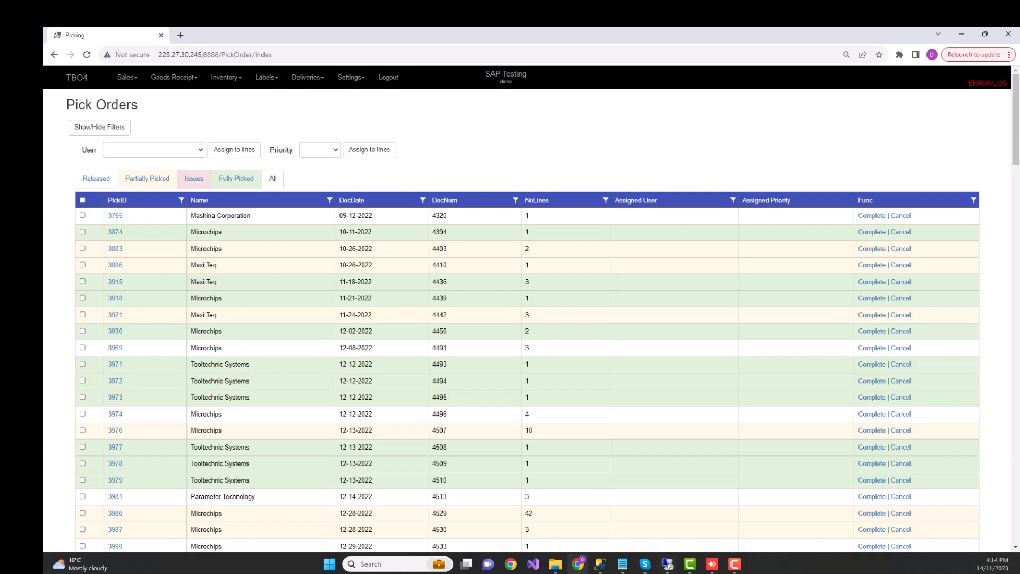
Switch to SAP Business One, open the delivery linked in the sales order's relationship map, and check its logistics details.
click(667, 564)
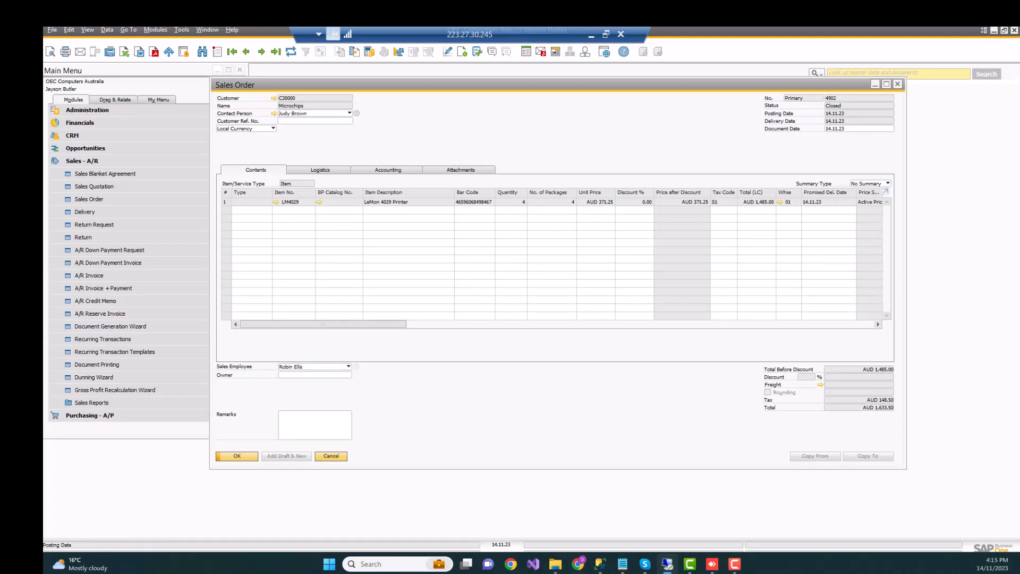
right_click(553, 113)
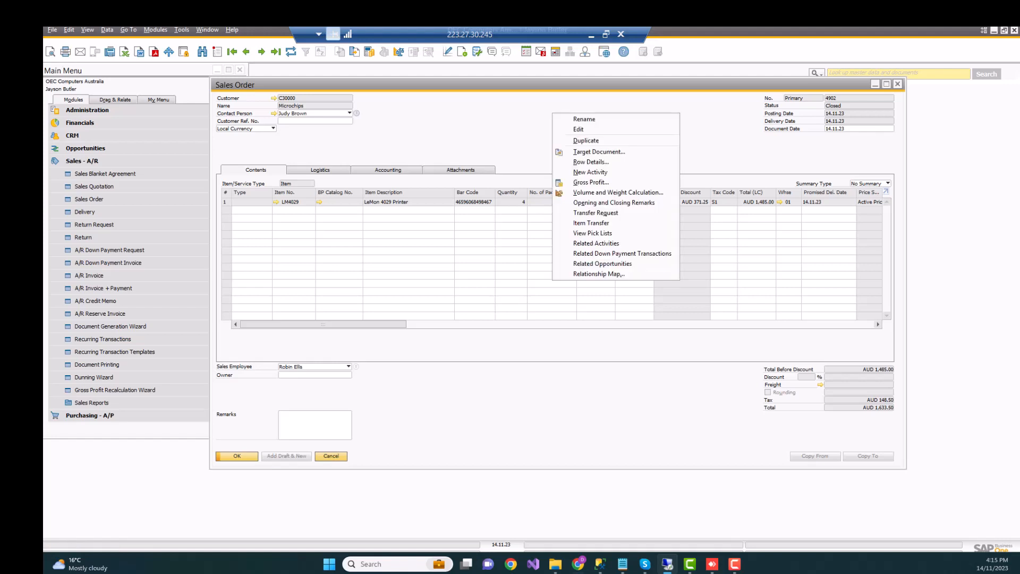
click(599, 273)
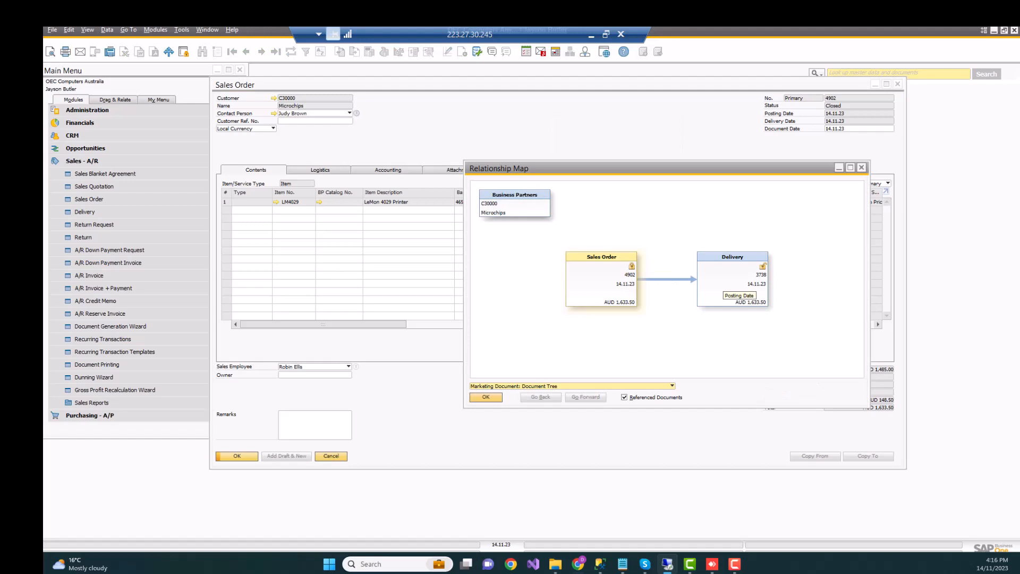
double_click(726, 283)
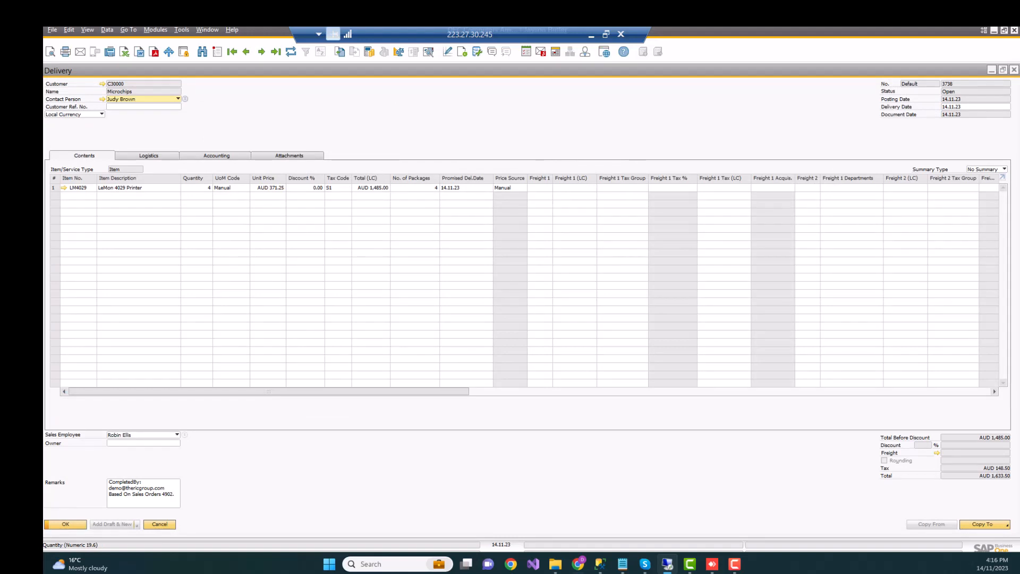
click(148, 156)
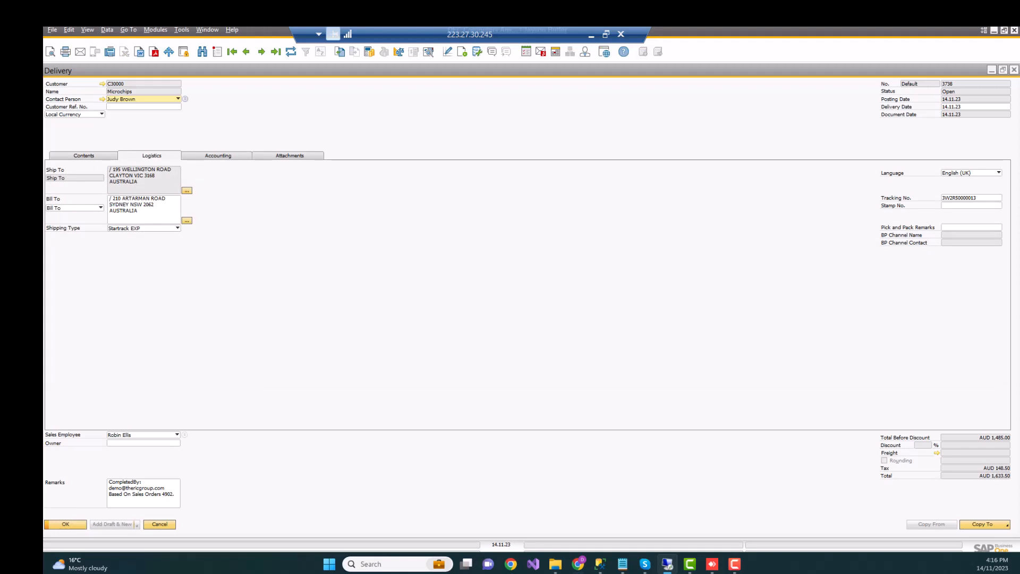
Show the delivery's relationship map and return to TBO4.
right_click(633, 228)
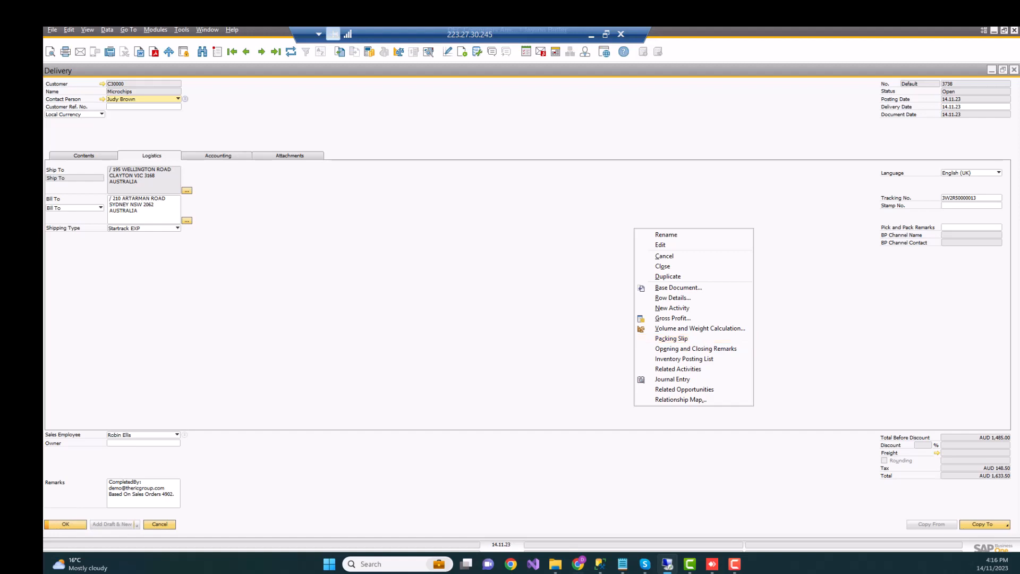
click(681, 399)
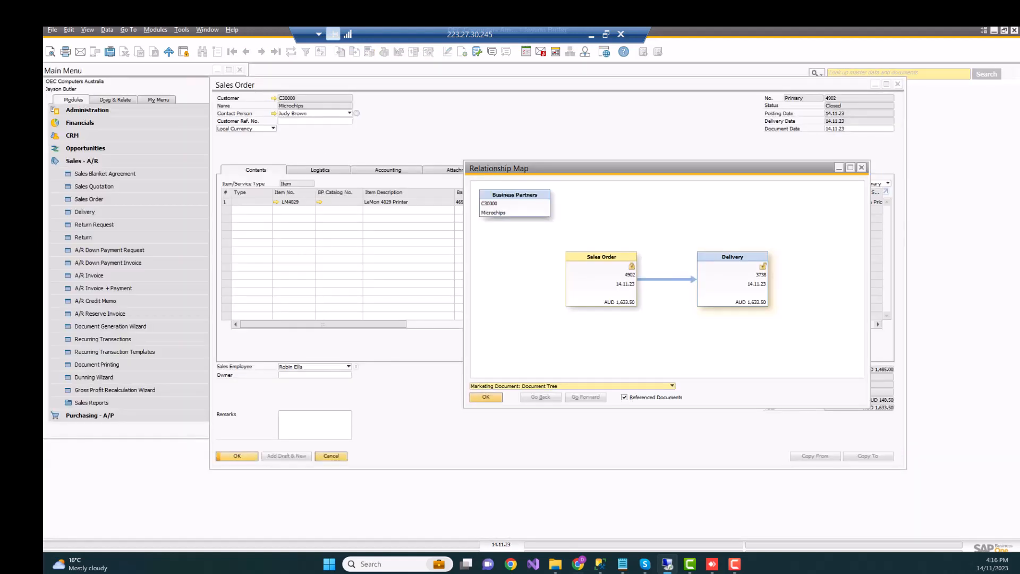
click(592, 34)
Go to the TBO4 home page and open the first listed Disconnected Freight document for label printing.
scroll(527, 319, up, 8)
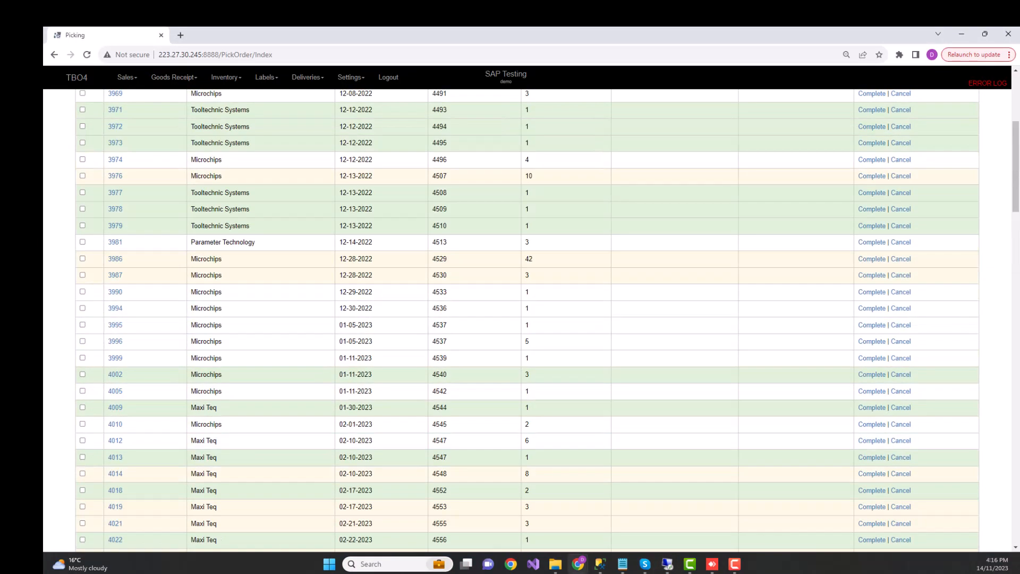
scroll(527, 318, up, 5)
click(76, 77)
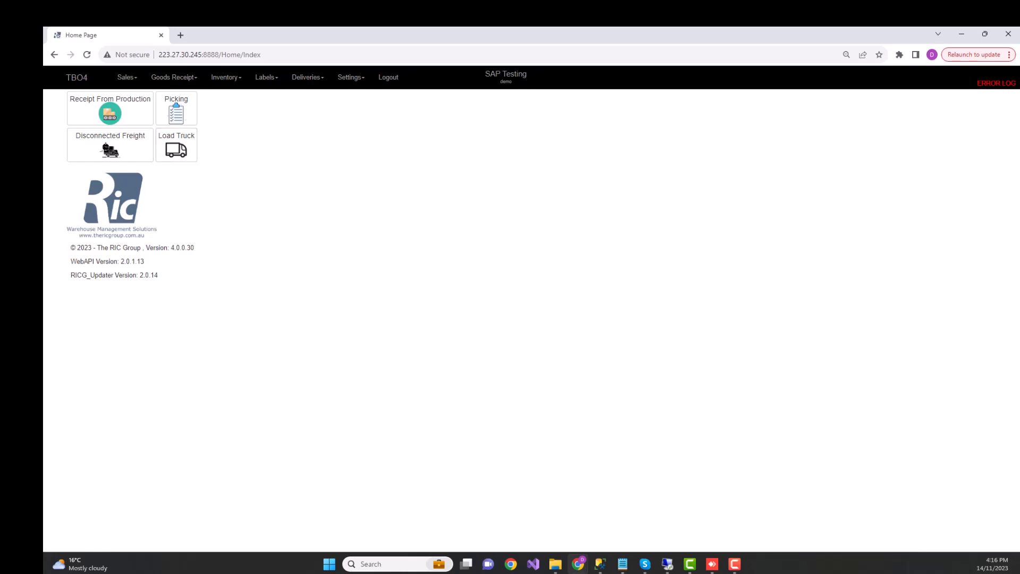
click(110, 145)
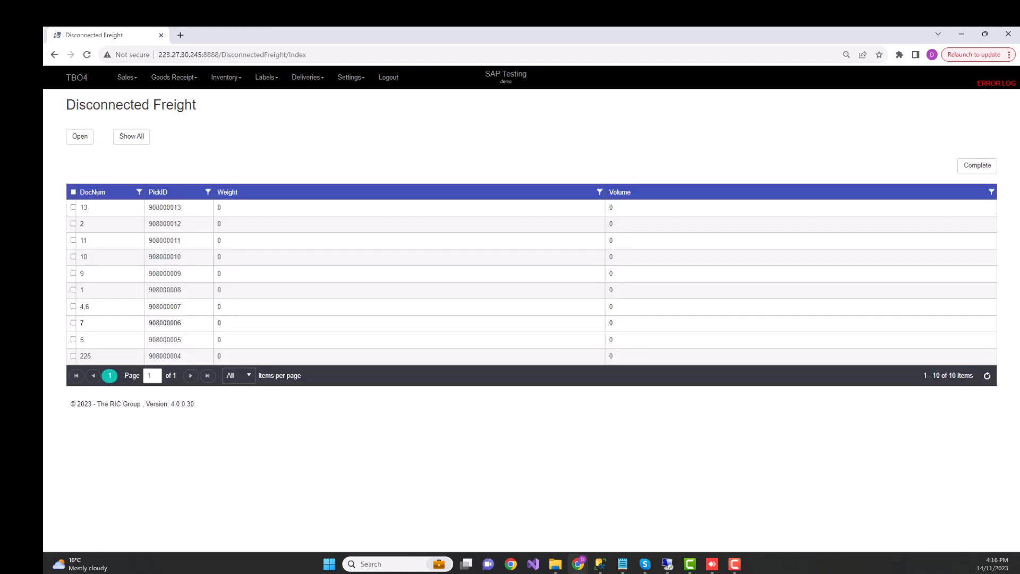
click(73, 207)
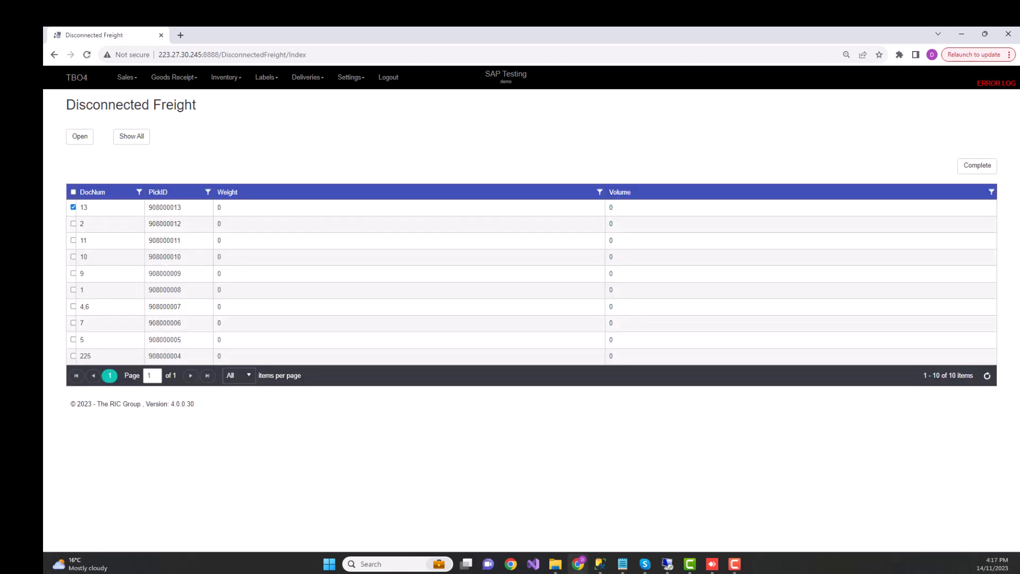
click(80, 137)
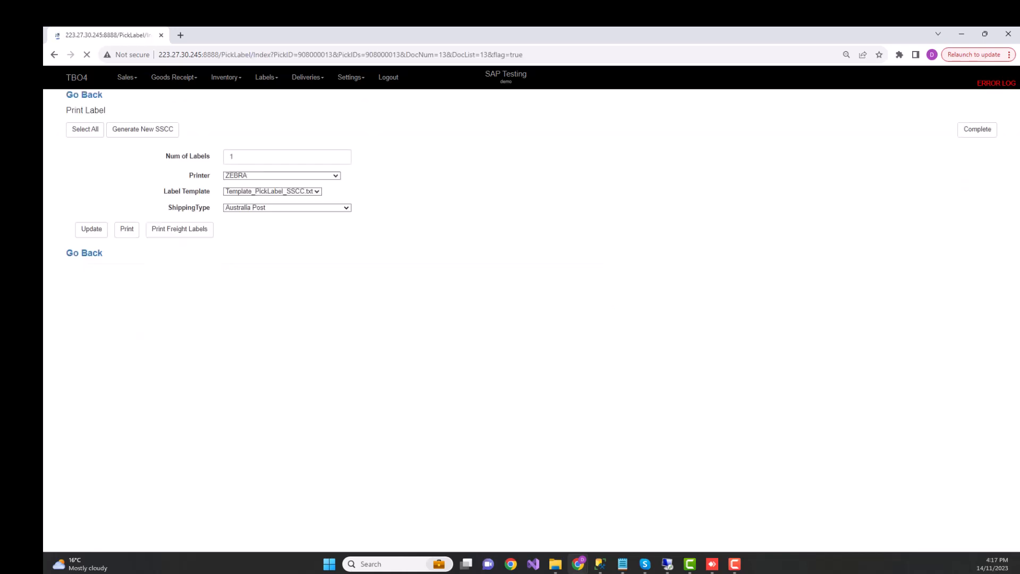
Select all SSCC lines, try the Startrack EXP shipping type, and go back without printing.
click(85, 130)
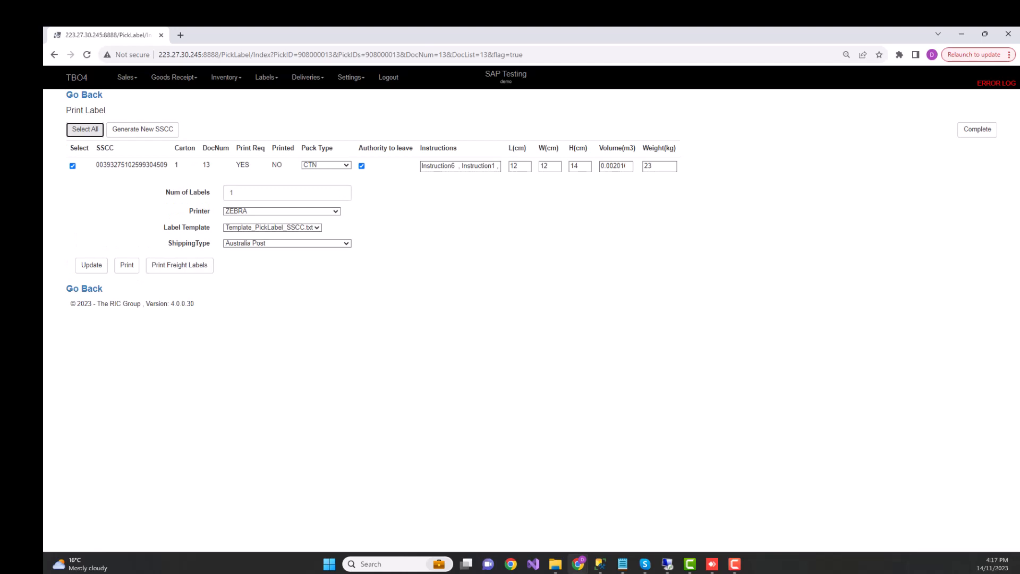
click(287, 243)
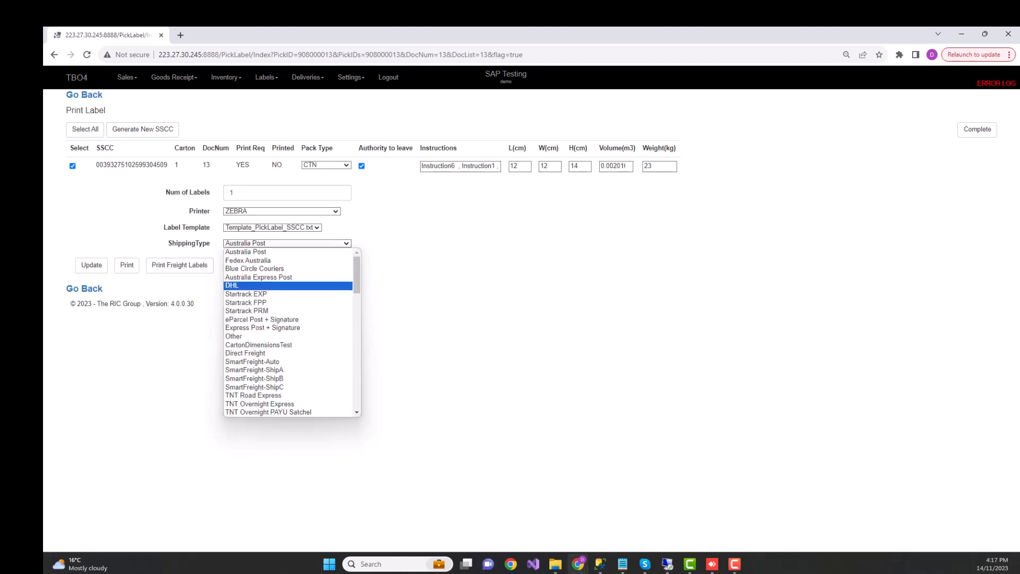
click(246, 294)
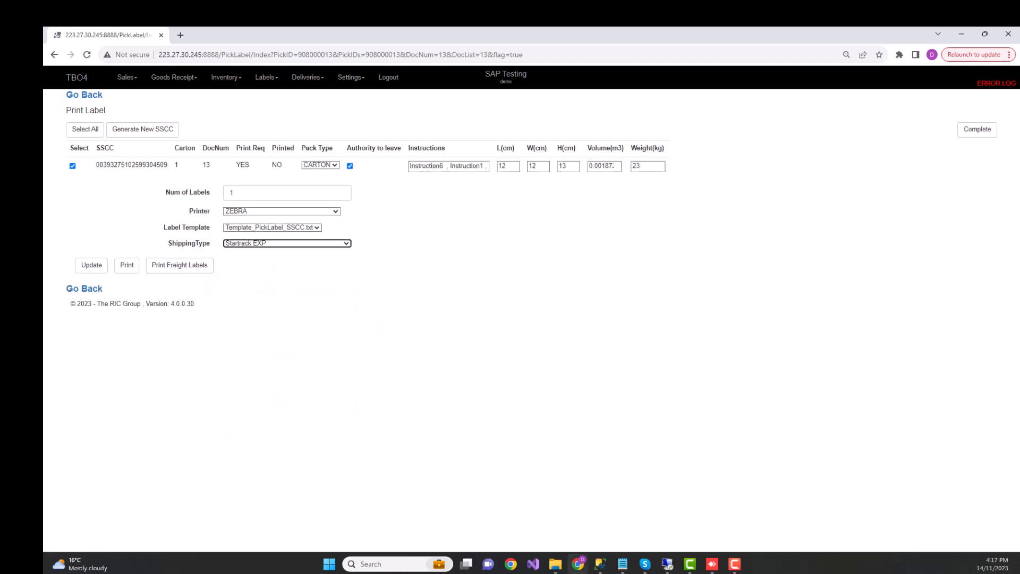
click(393, 229)
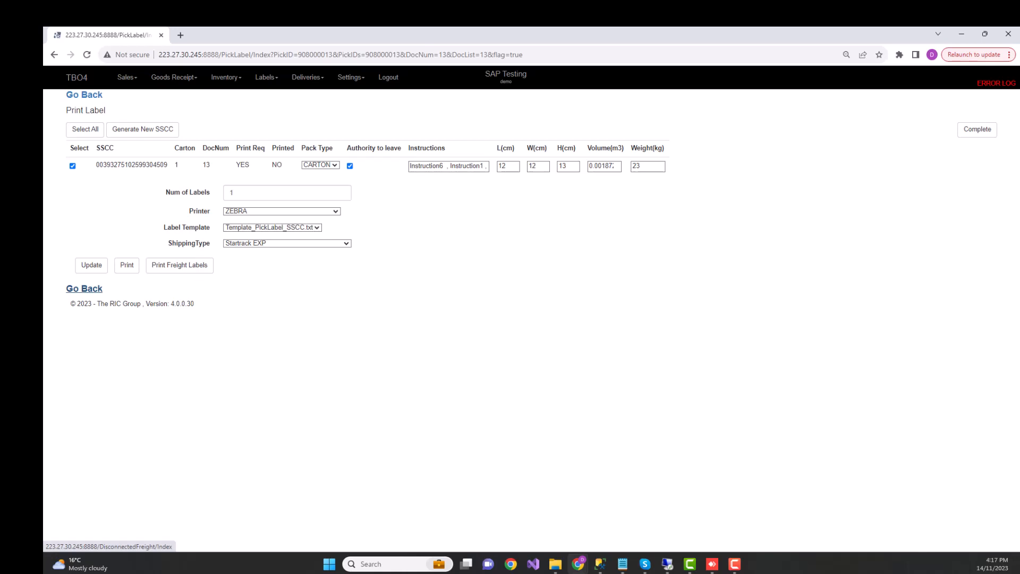
click(84, 289)
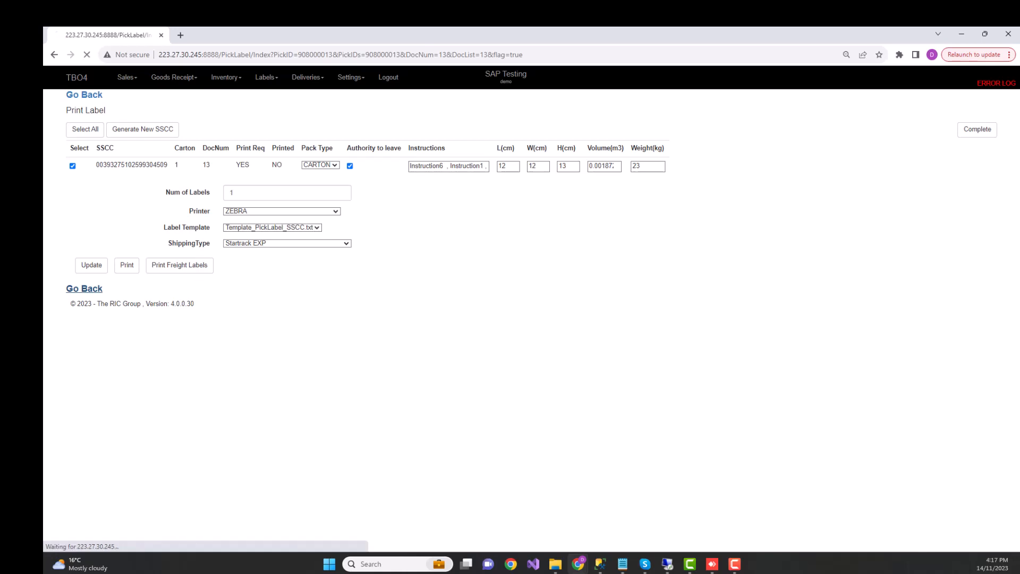
Open Load Truck from the TBO4 home page and list the NORTH run, cycle 1, due 11-14-2023.
click(76, 78)
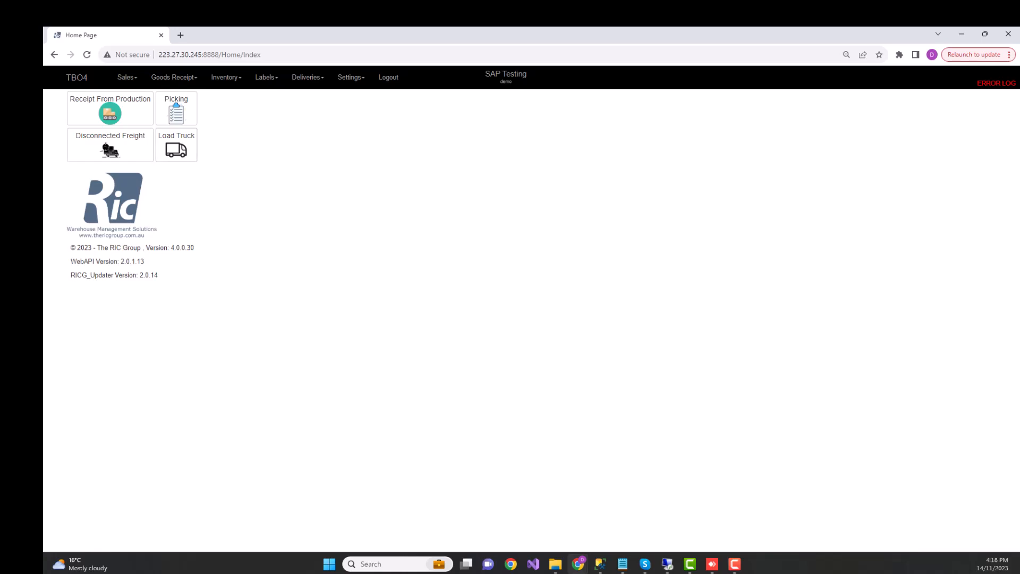
click(177, 144)
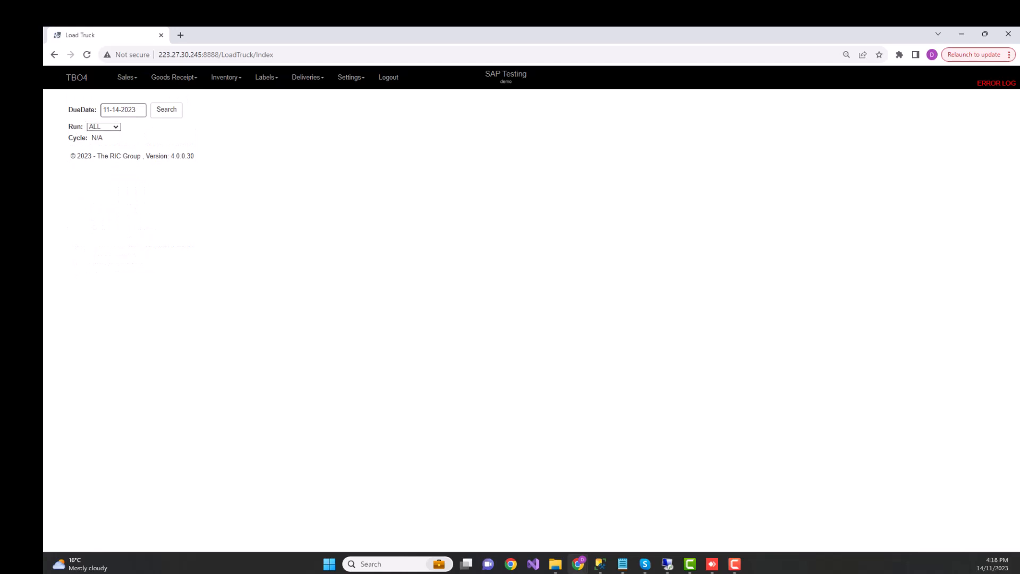
click(104, 126)
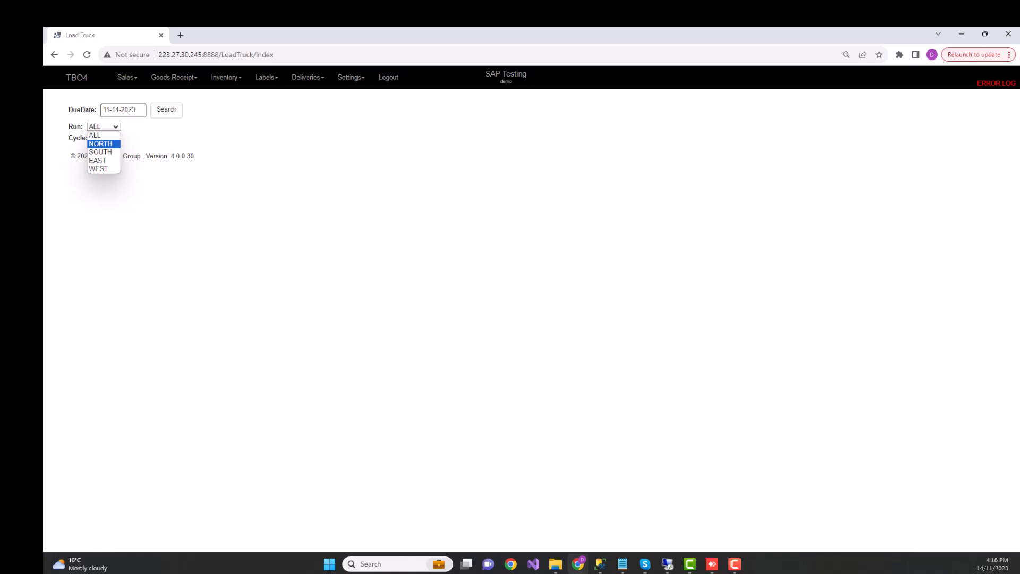
click(103, 144)
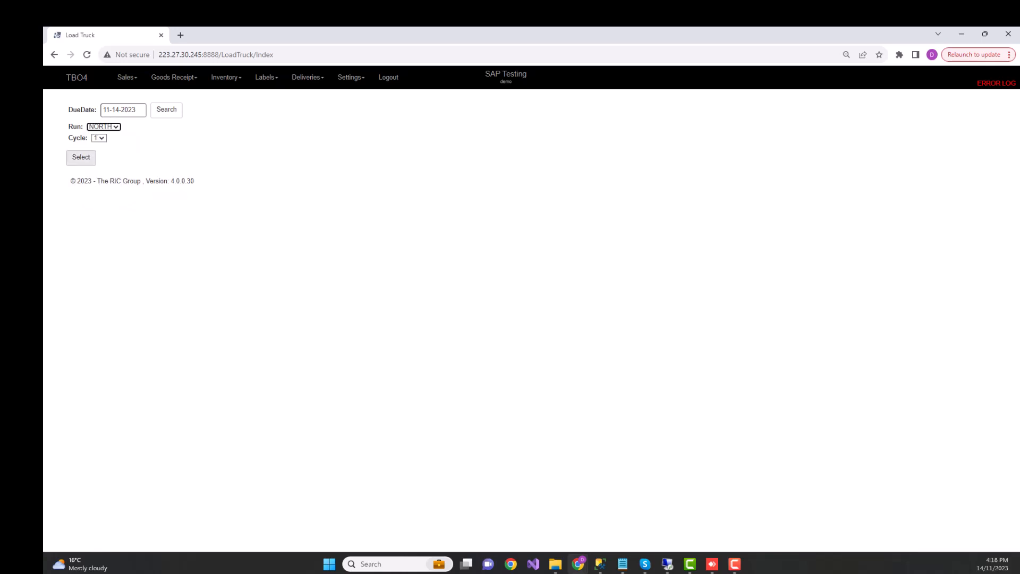
click(80, 158)
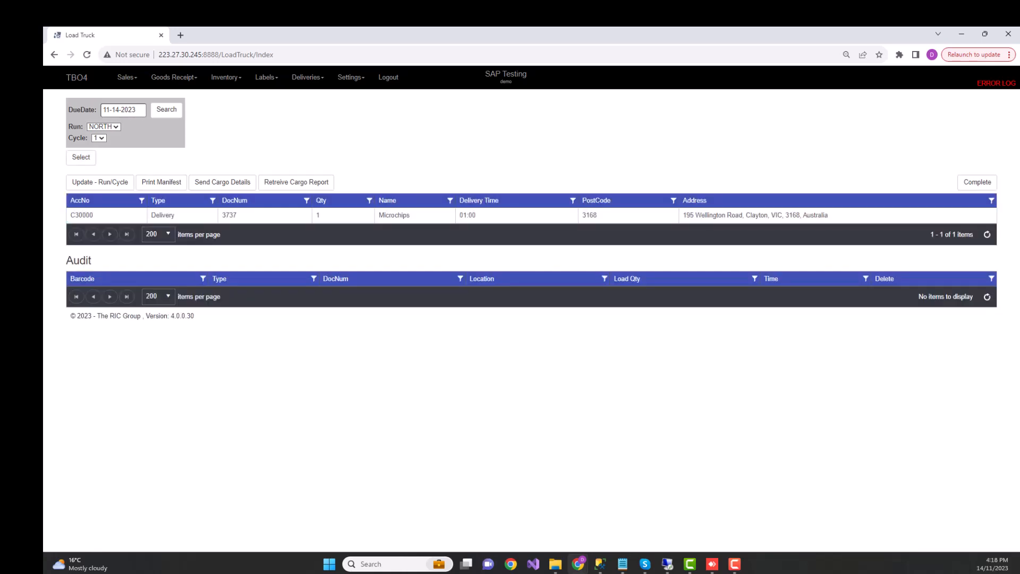
Print the manifest for the NORTH run and return to the Load Truck page.
double_click(229, 215)
drag(459, 215, 477, 216)
click(695, 164)
click(160, 182)
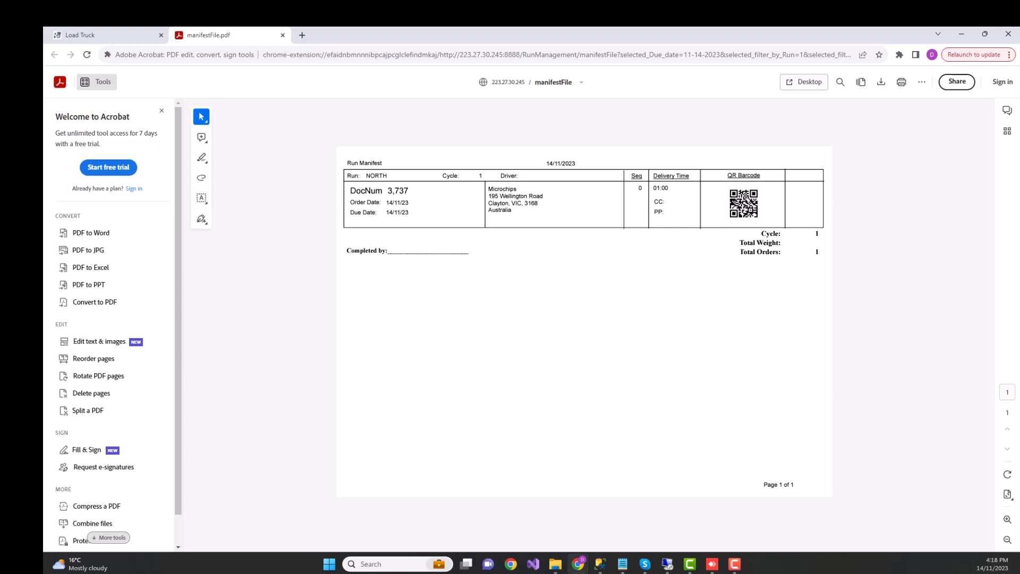
click(109, 35)
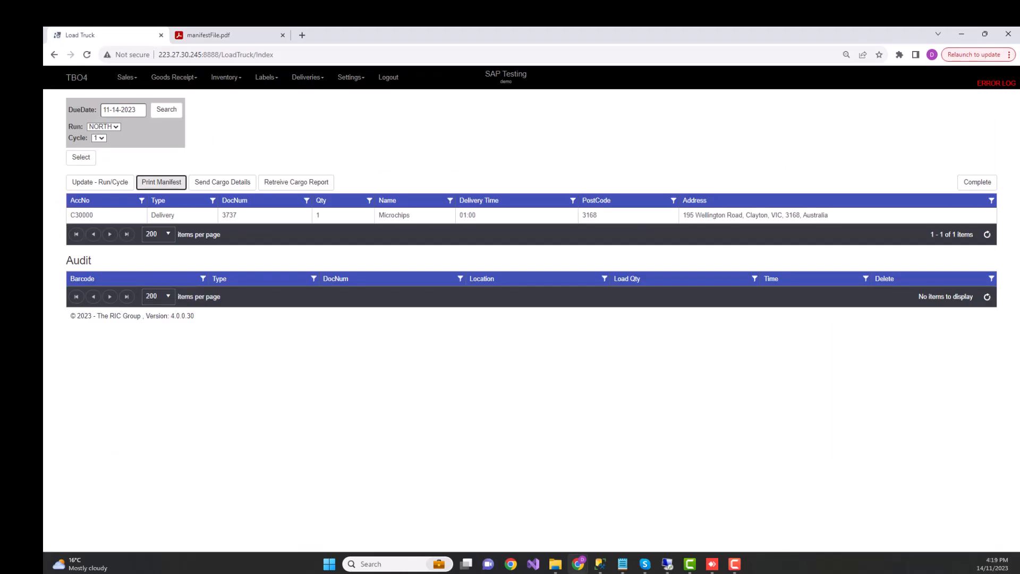
Send the run's cargo details to EasyCargo and open the resulting shipment.
drag(1019, 186, 331, 36)
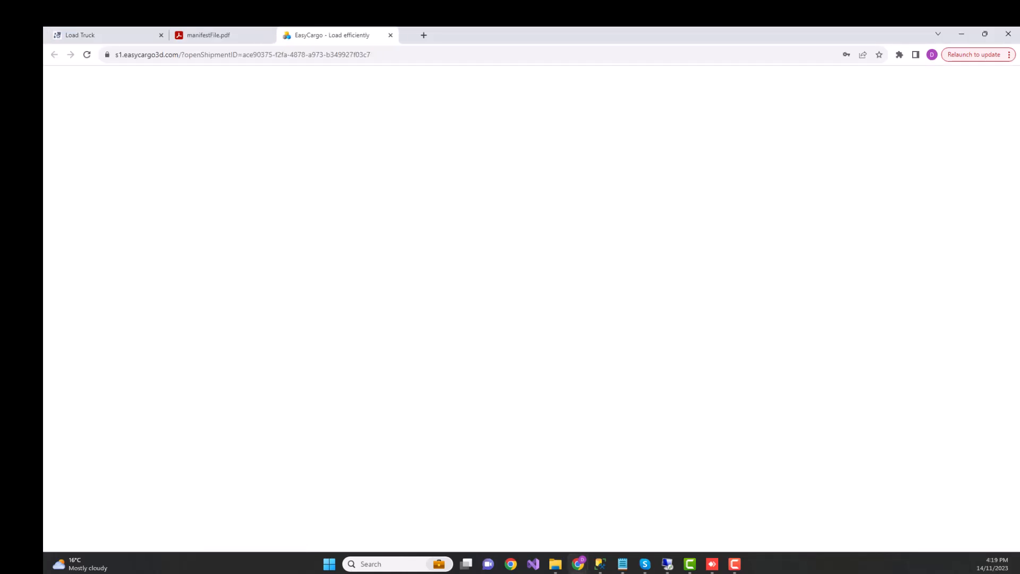
click(107, 35)
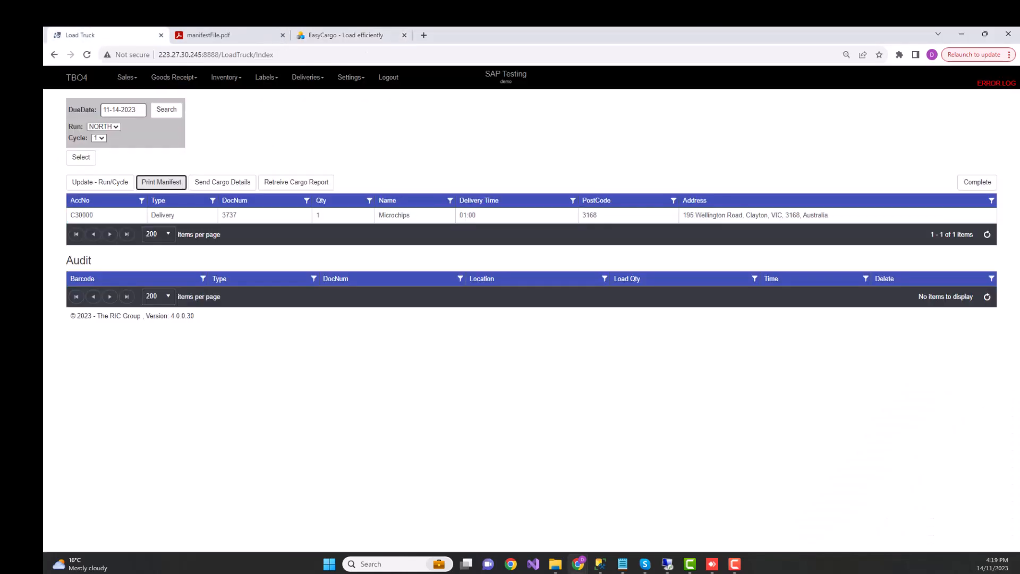
drag(325, 35, 174, 35)
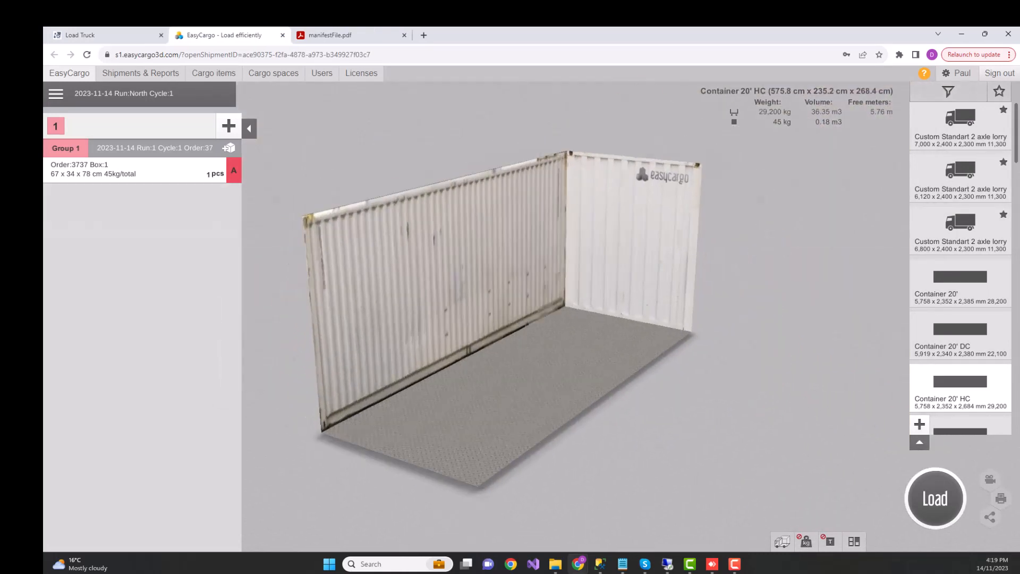
Compare the available lorries and containers and choose the 7,000 x 2,400 x 2,300 mm Custom Standart 2 axle lorry.
scroll(960, 263, down, 1)
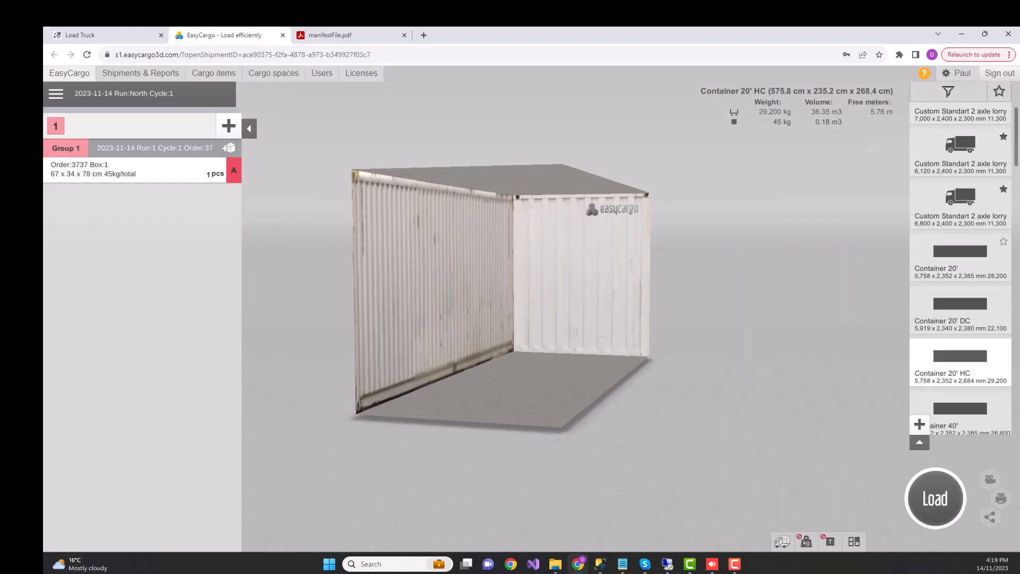
click(961, 206)
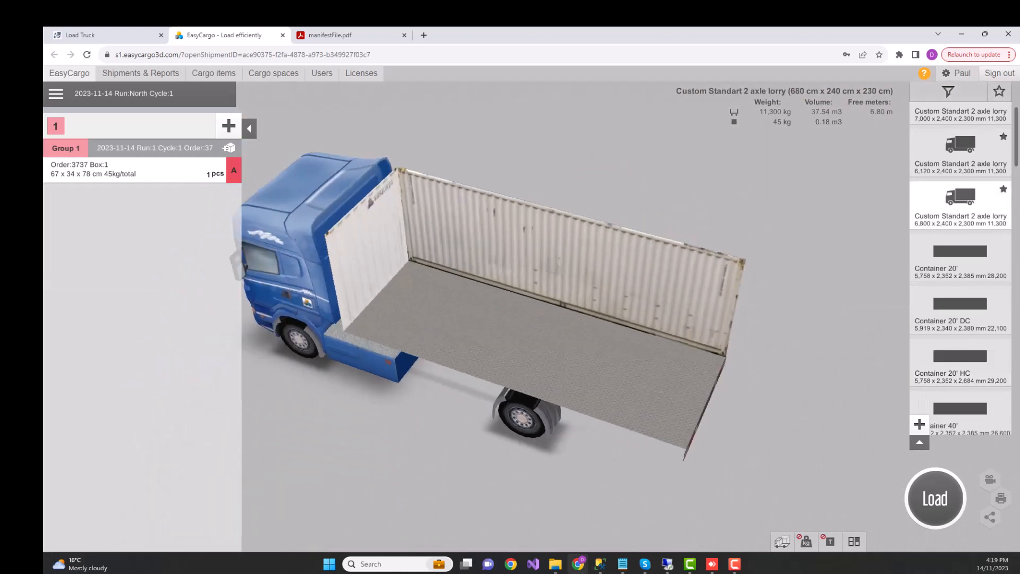
click(961, 311)
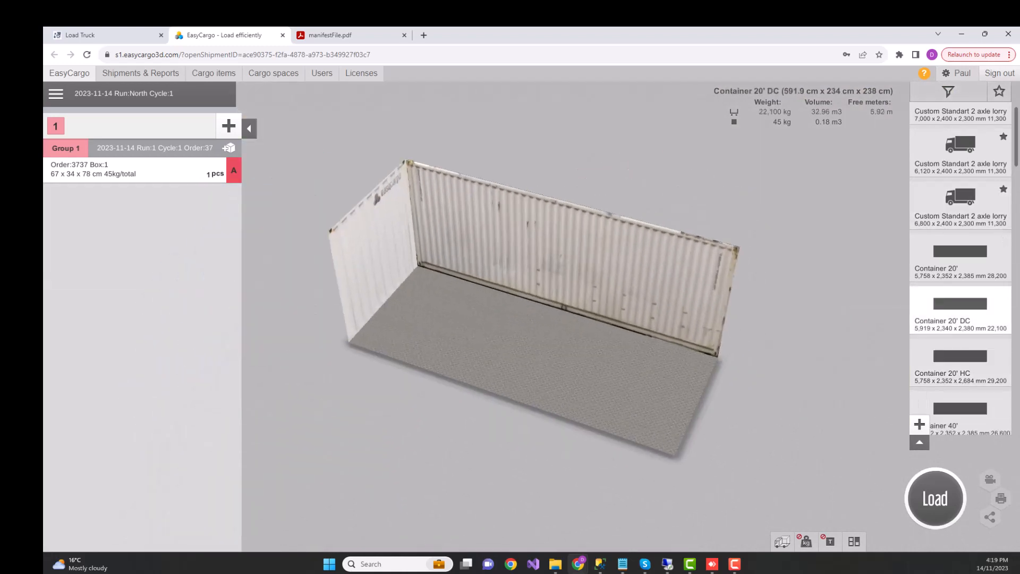
scroll(960, 350, down, 3)
click(961, 323)
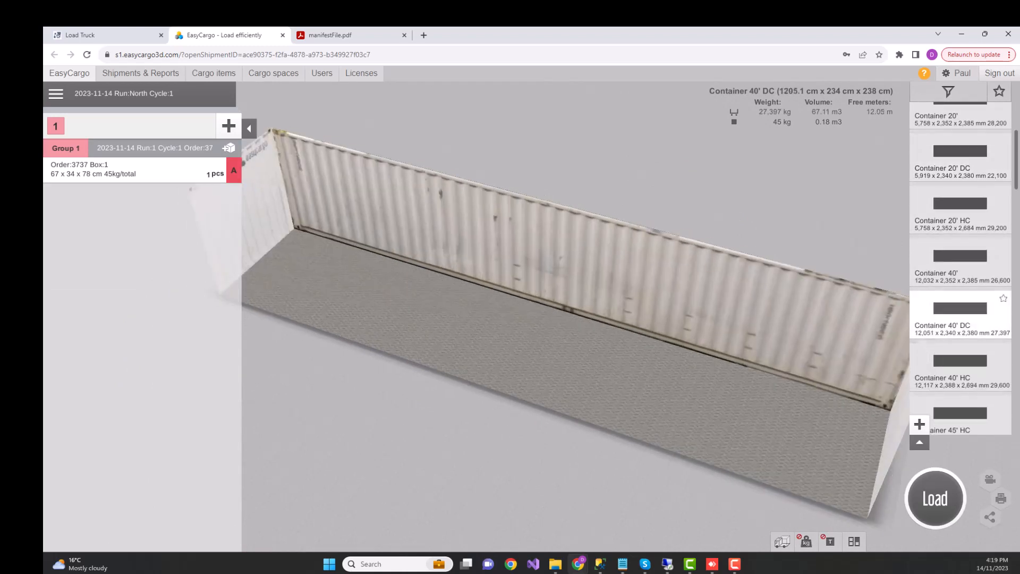
scroll(961, 265, up, 3)
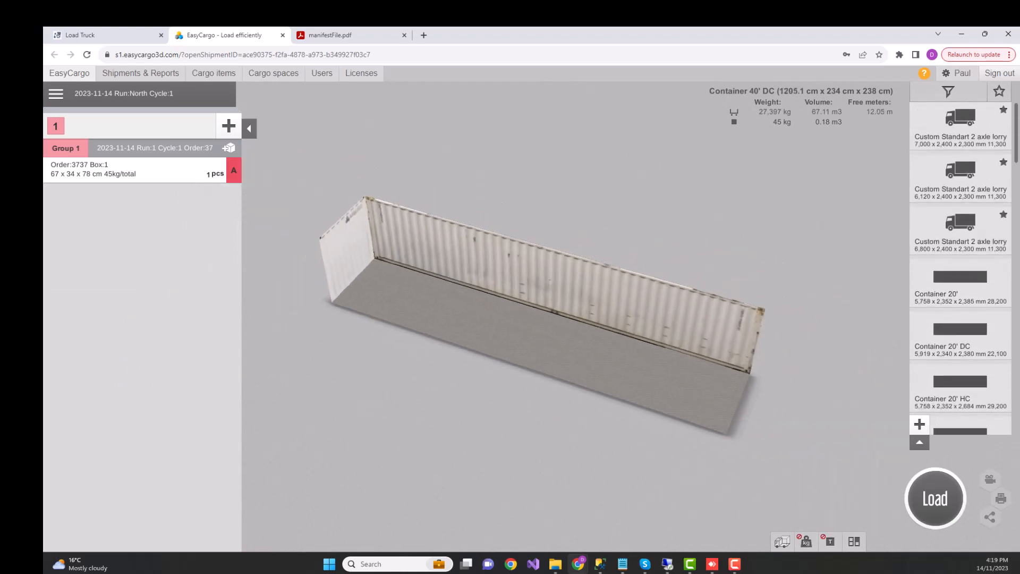
click(961, 126)
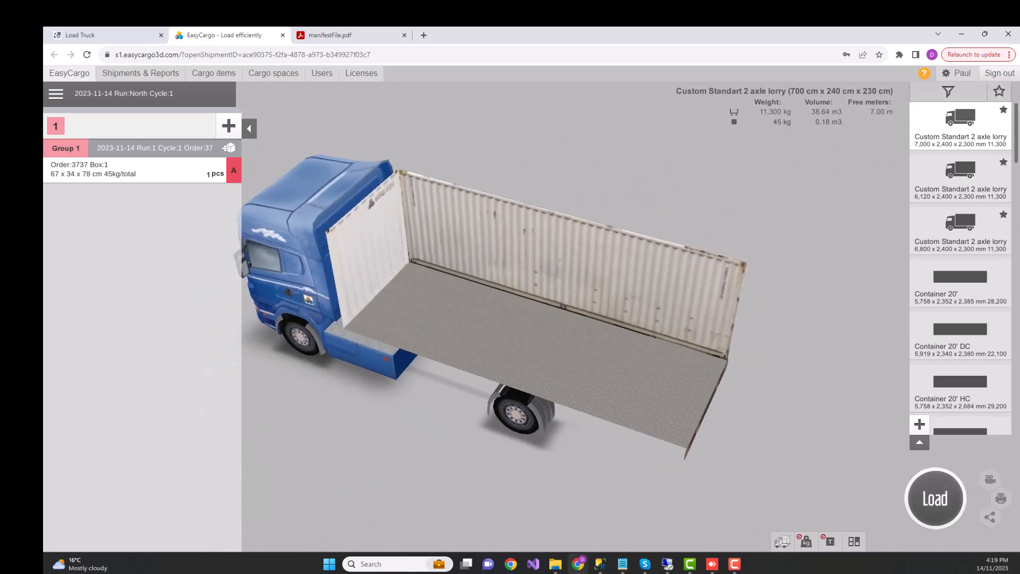
Load the box onto the lorry and check its side-to-side and axle weight distribution, without creating a public link.
click(935, 498)
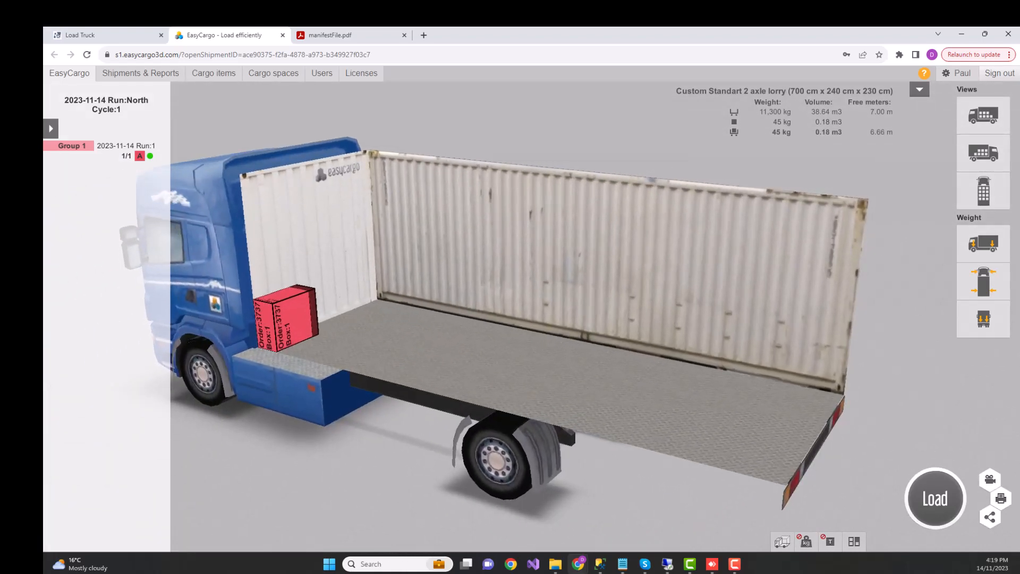
click(984, 282)
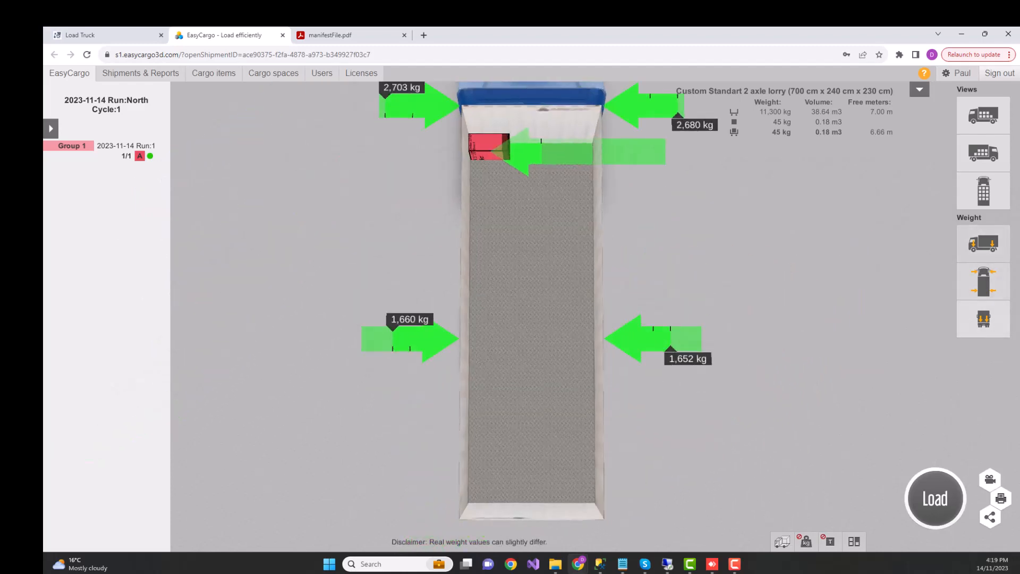
click(984, 244)
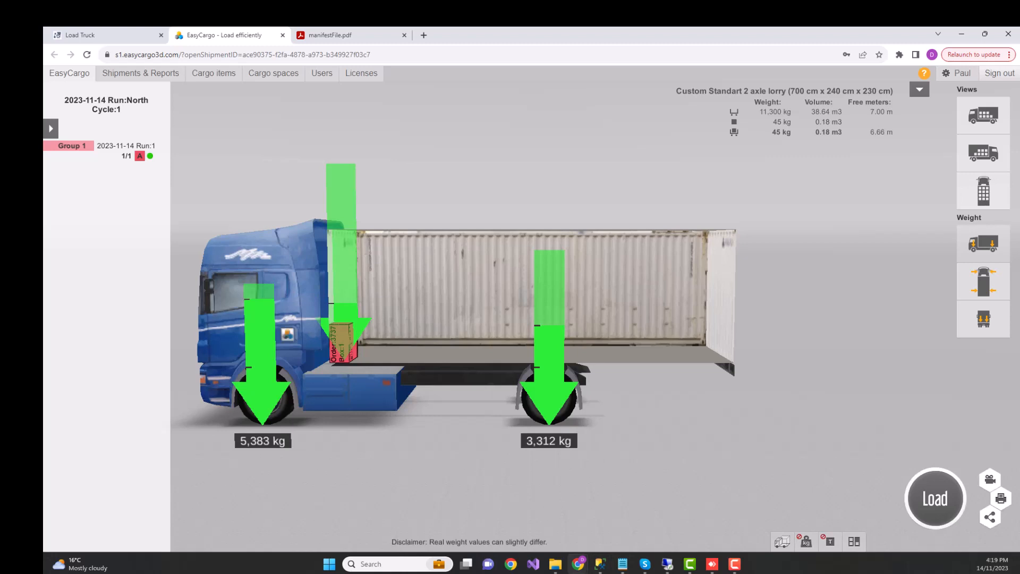
click(989, 517)
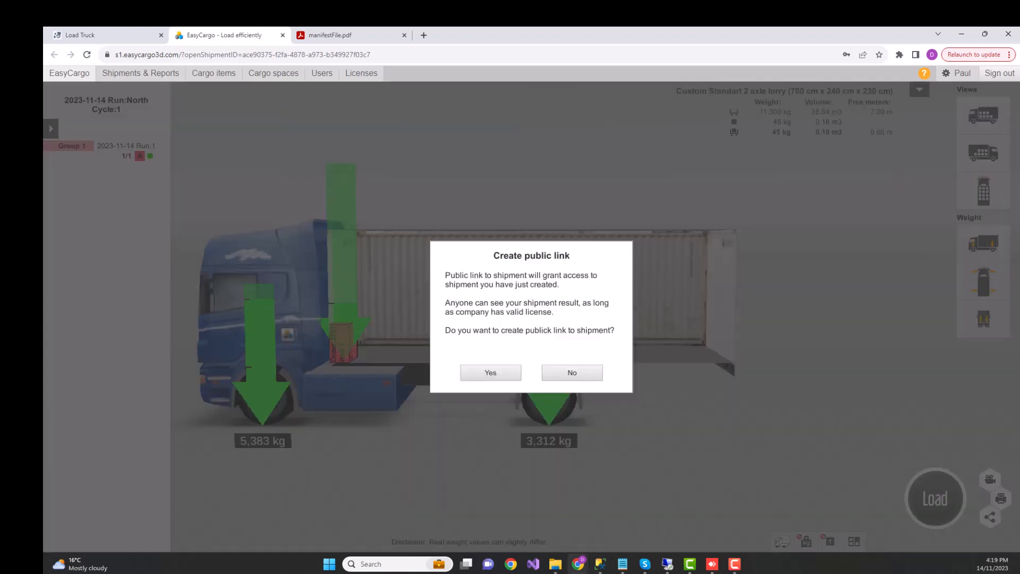
click(572, 372)
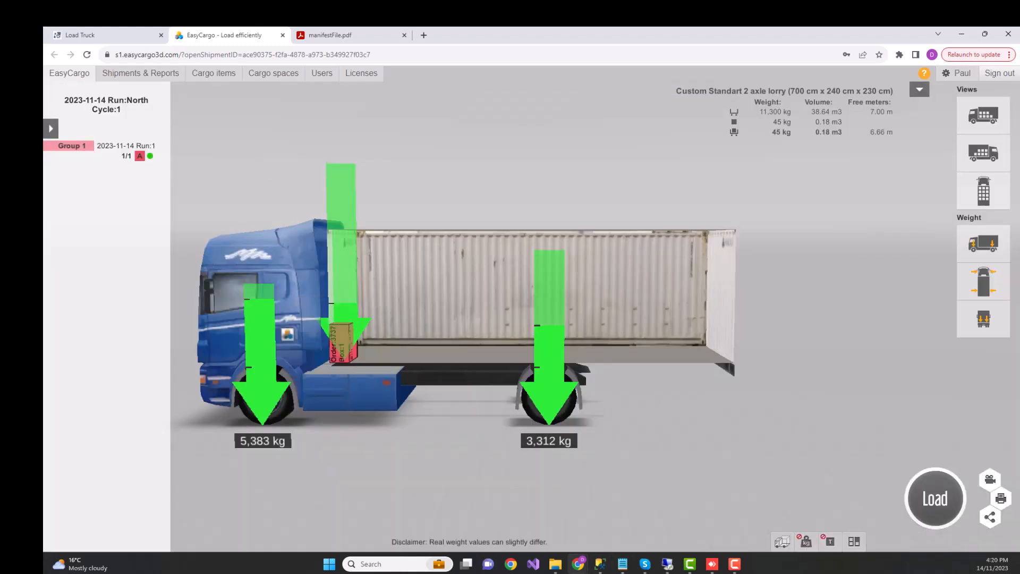
Retrieve the cargo report from TBO4, review both container views, and return to the EasyCargo shipment.
click(88, 35)
click(296, 183)
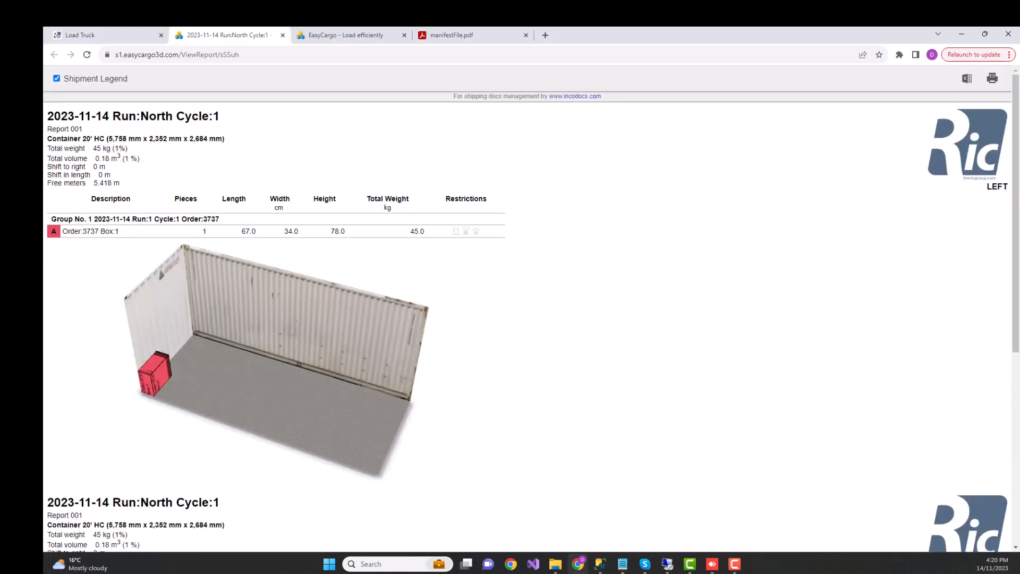
scroll(527, 326, down, 1)
scroll(527, 326, down, 5)
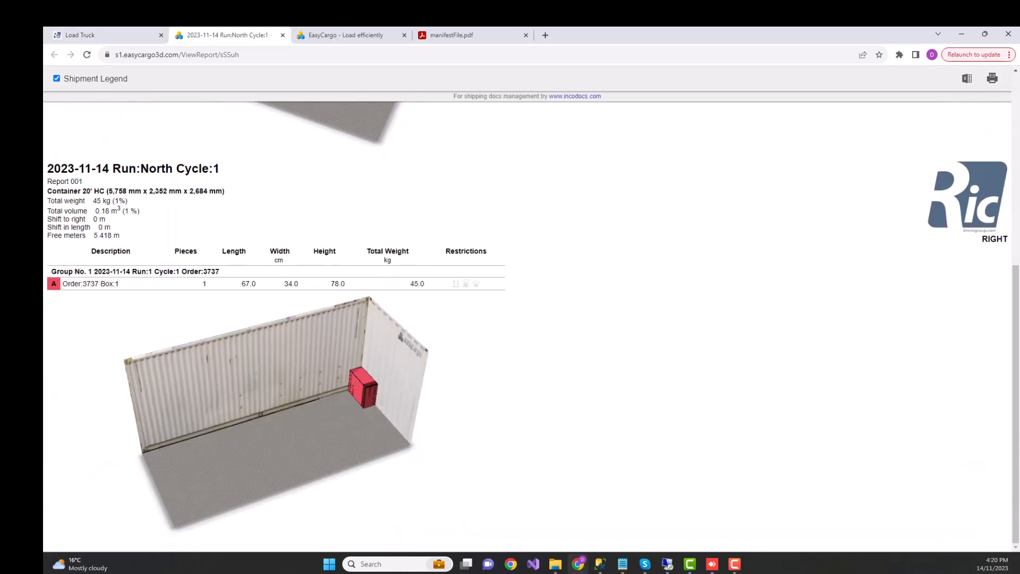
scroll(527, 326, down, 8)
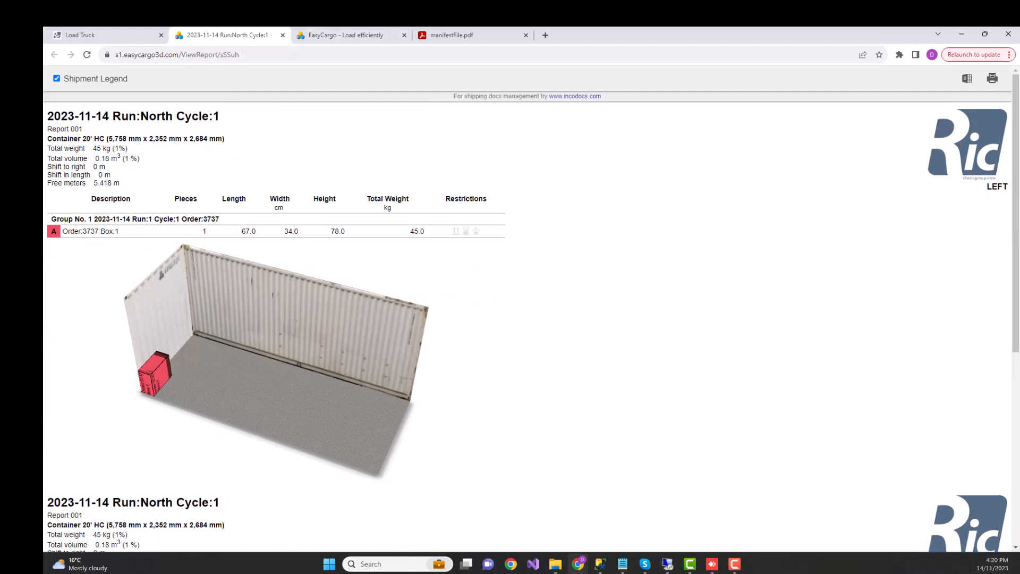
click(283, 35)
click(233, 35)
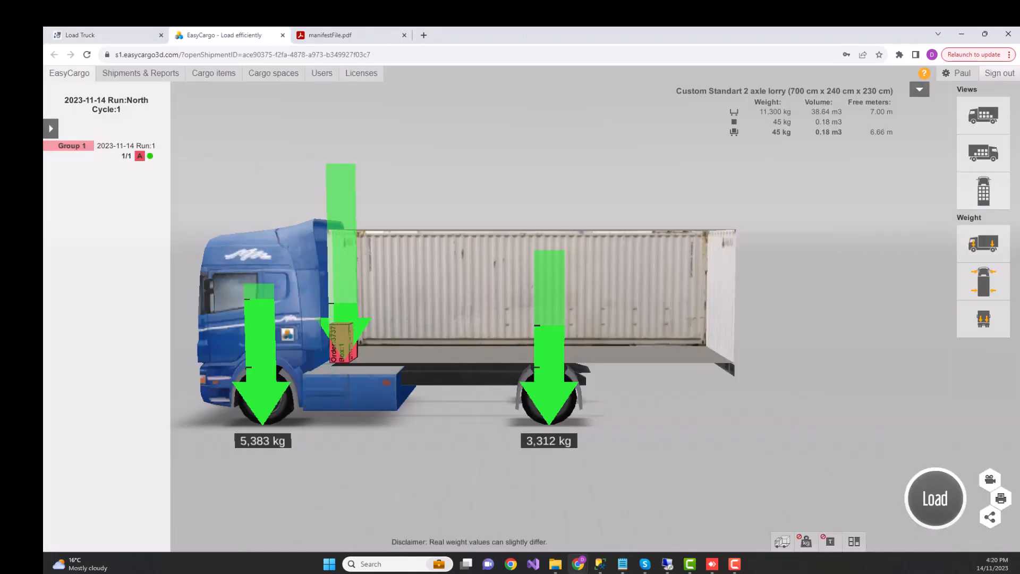
Create a public link for the lorry shipment, and retrieve and review its cargo report from TBO4.
click(990, 517)
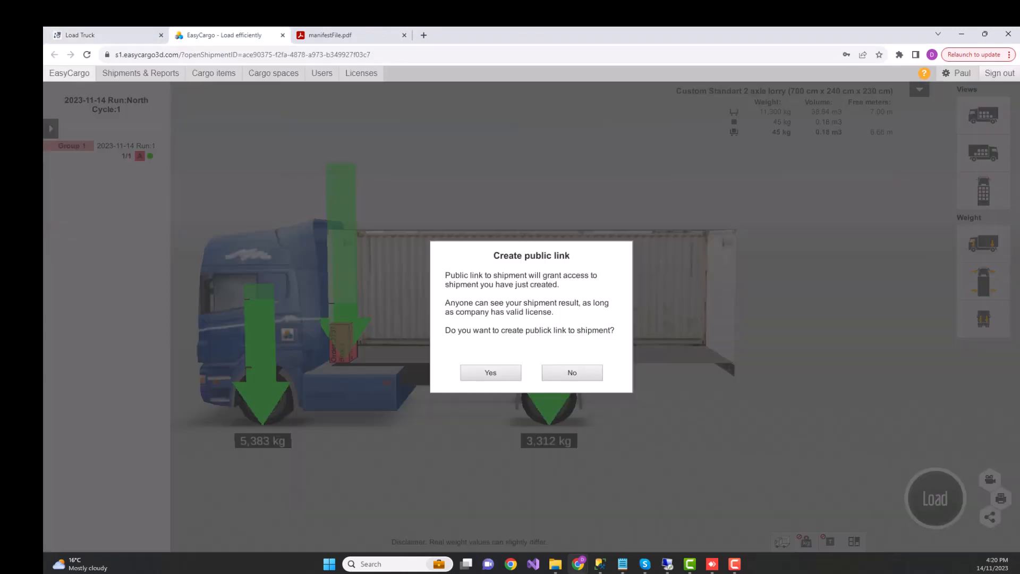
click(491, 372)
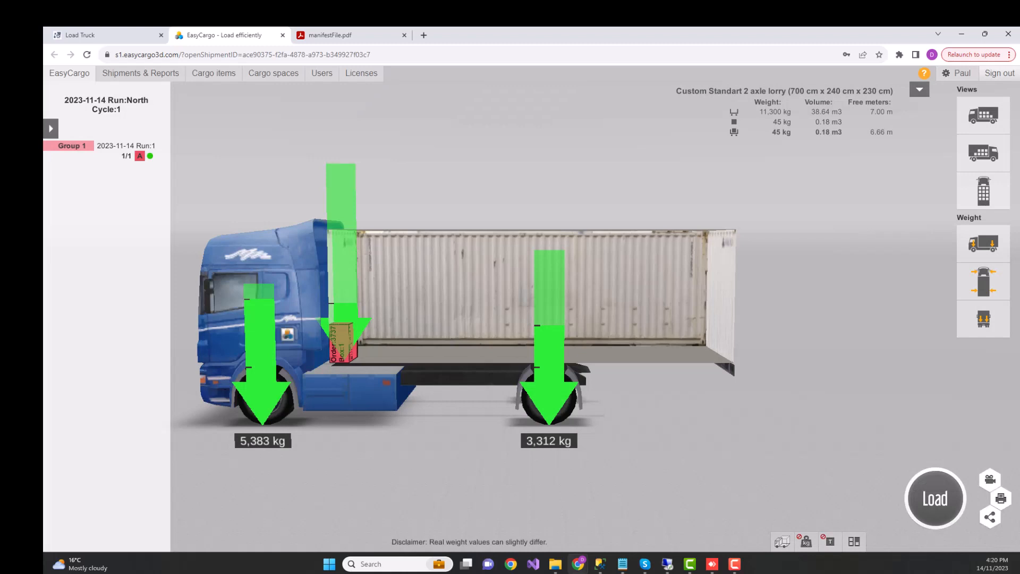
click(106, 36)
click(296, 182)
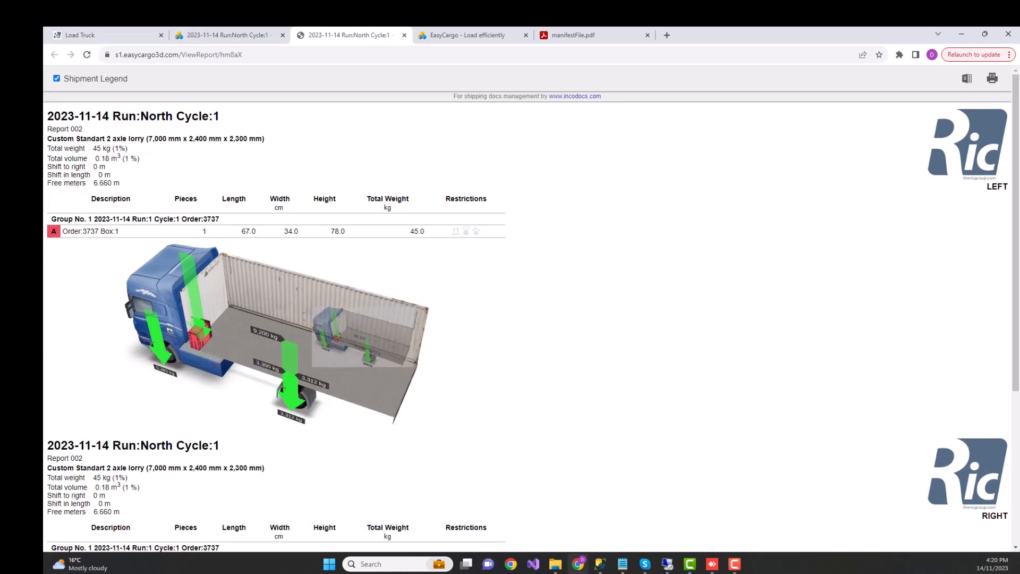
scroll(526, 319, down, 4)
scroll(526, 319, up, 4)
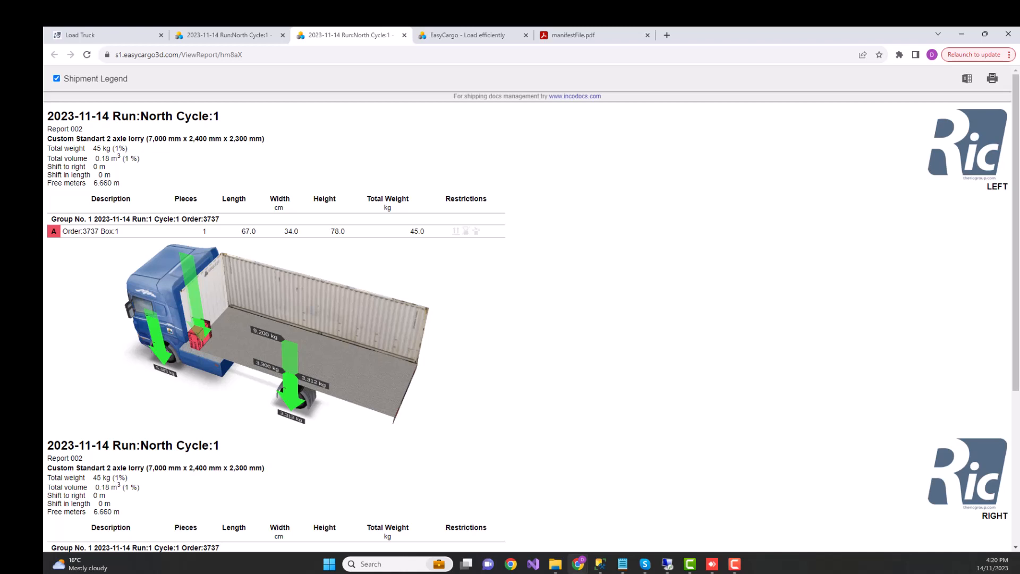
Record the Microchips delivery as loaded in TBO4, complete the NORTH run, and return to the home page.
click(119, 35)
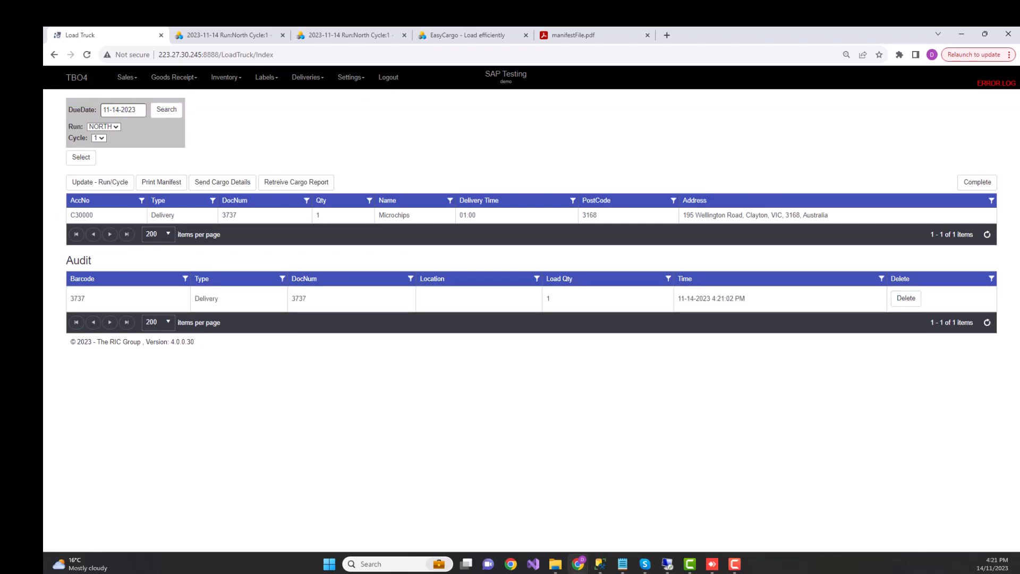
click(977, 182)
key(Return)
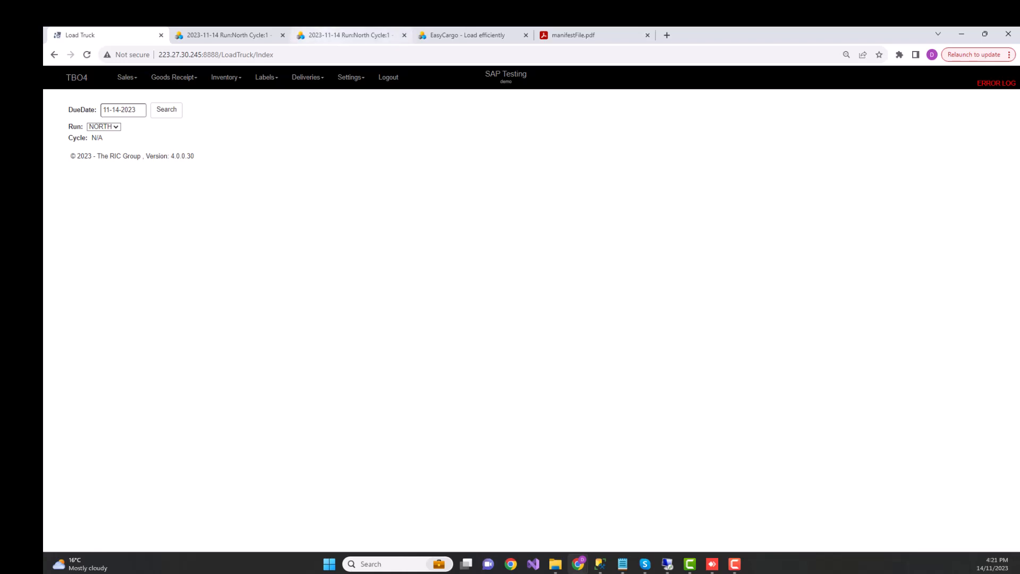
click(76, 77)
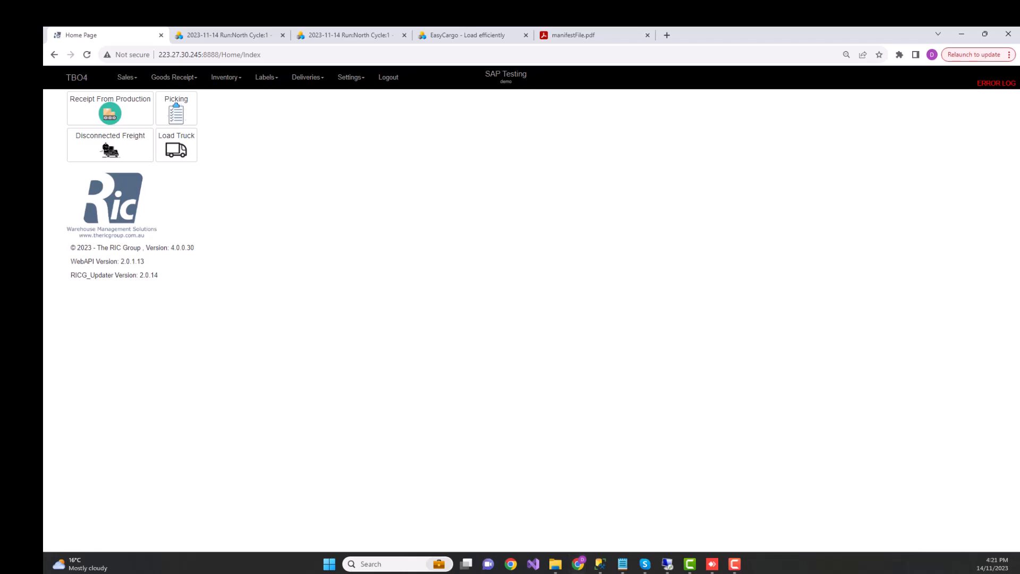
Switch to the TBO4 Customer Portal, maximize its window, and log in with the prefilled credentials.
drag(293, 130, 458, 228)
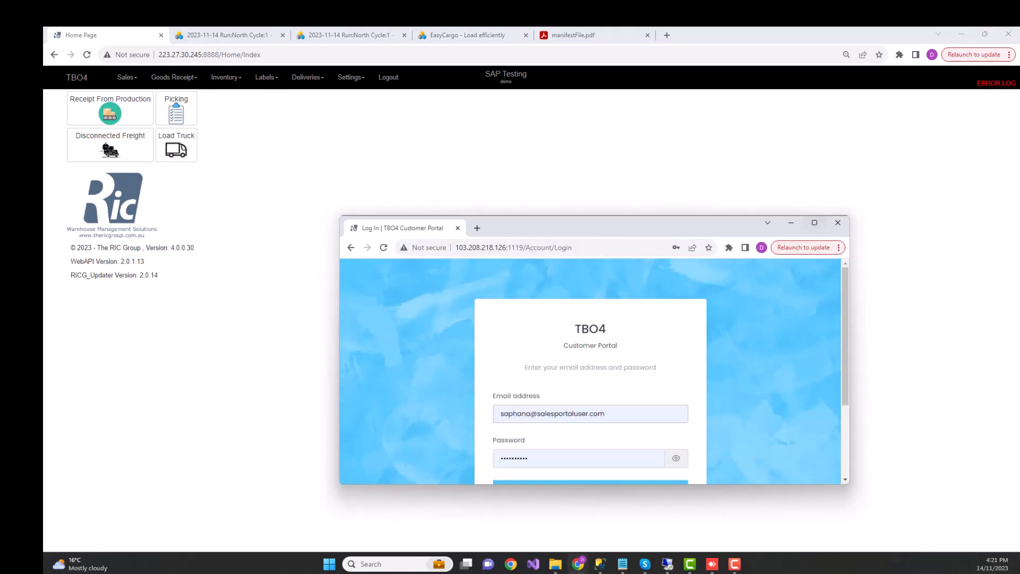
key(super+Up)
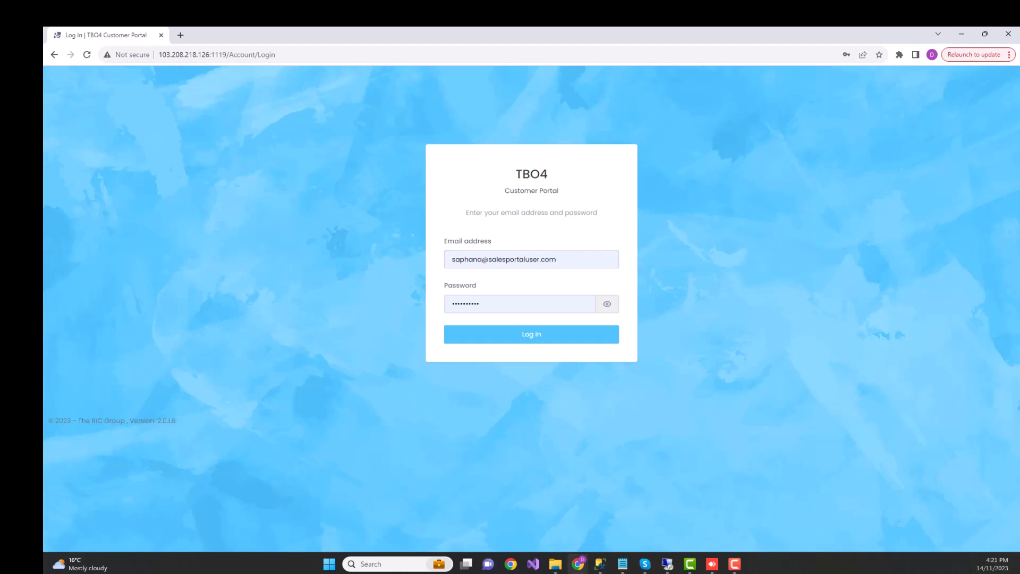
click(532, 334)
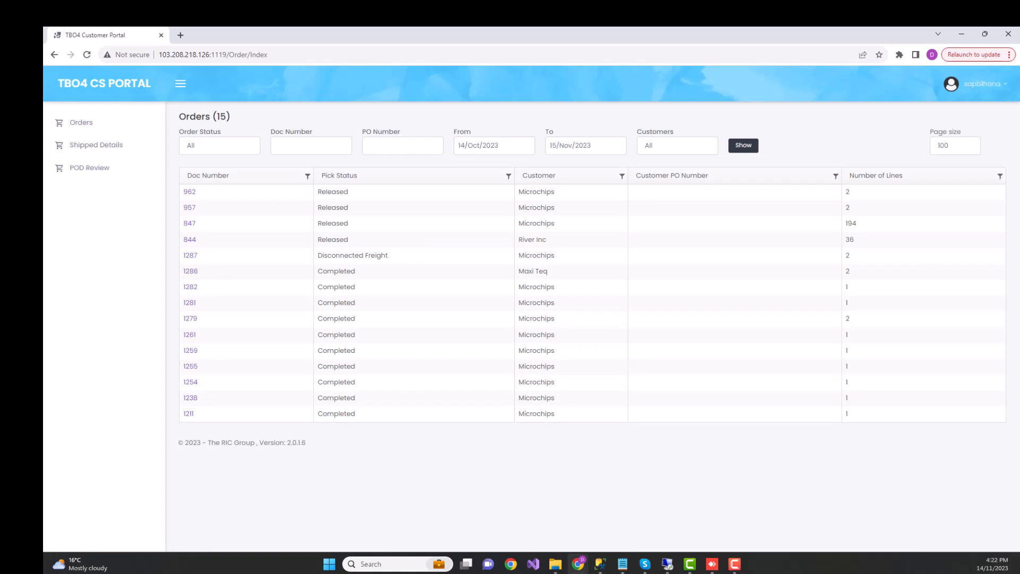
Filter the orders by status Released, review the line details of the first Microchips order, and return to the orders list.
click(81, 123)
click(220, 146)
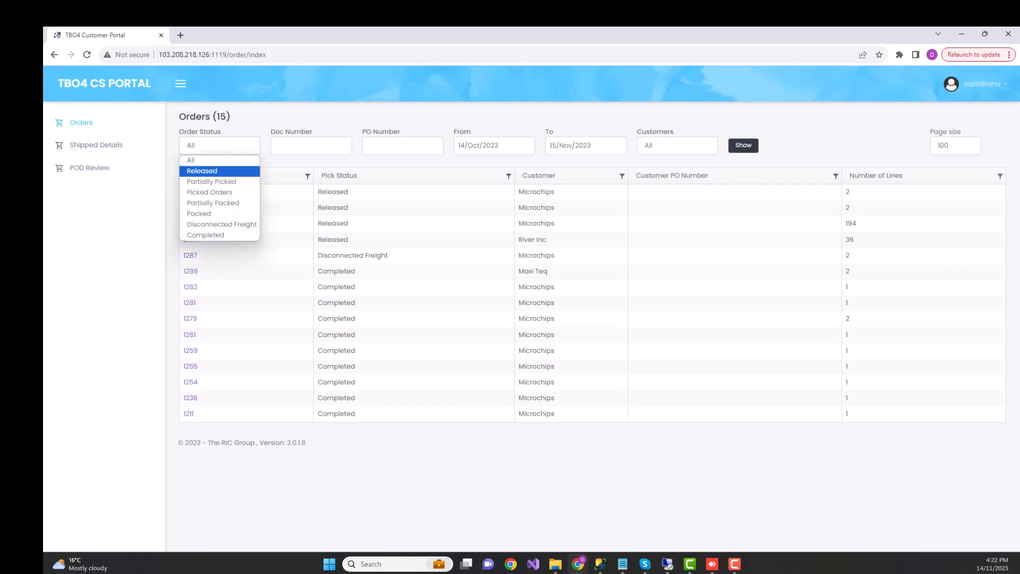
click(210, 171)
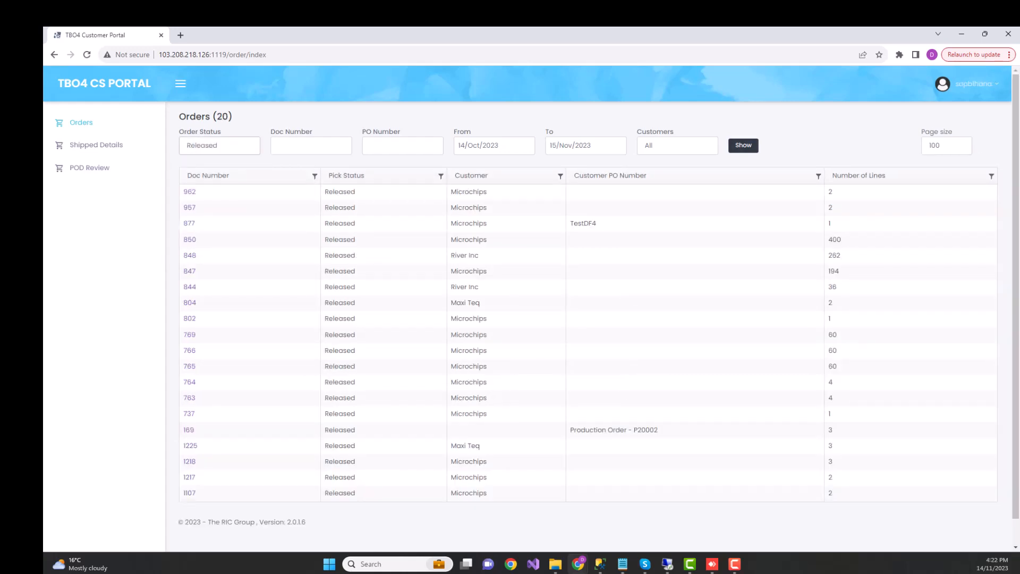
click(190, 191)
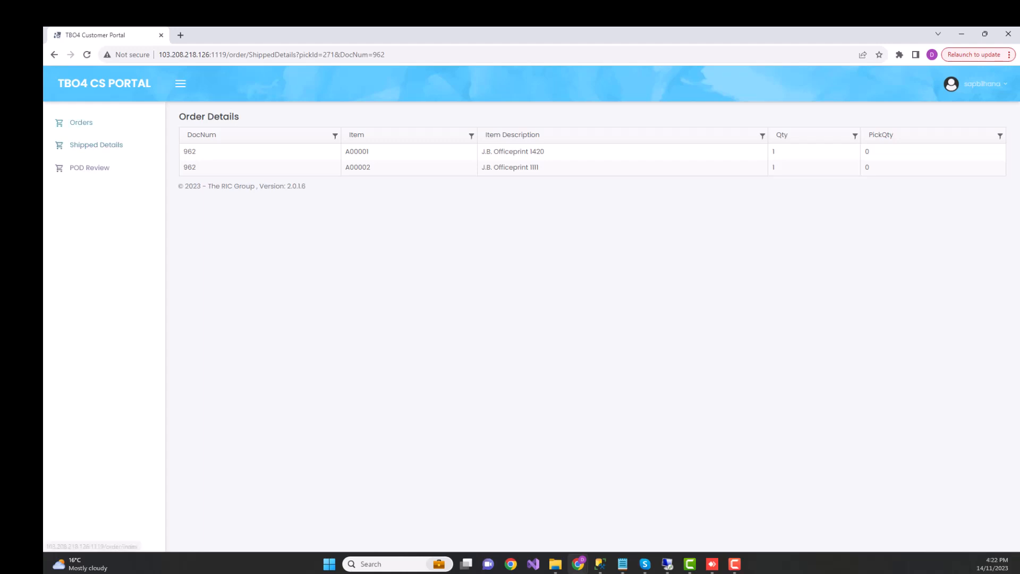
click(81, 122)
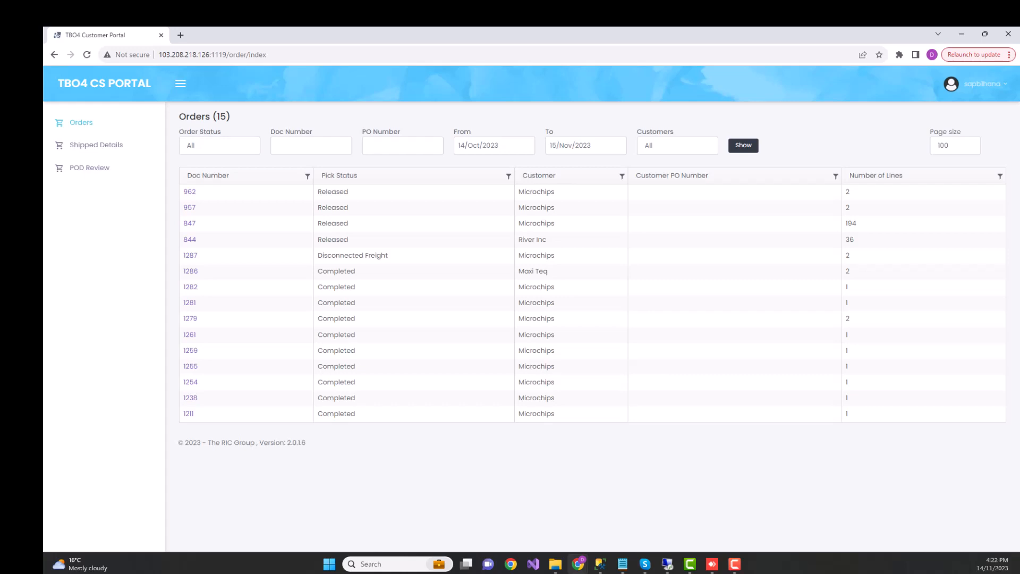
Open the shipped details of the first Microchips order carried by OneFloFreight and examine its consignment number.
click(96, 145)
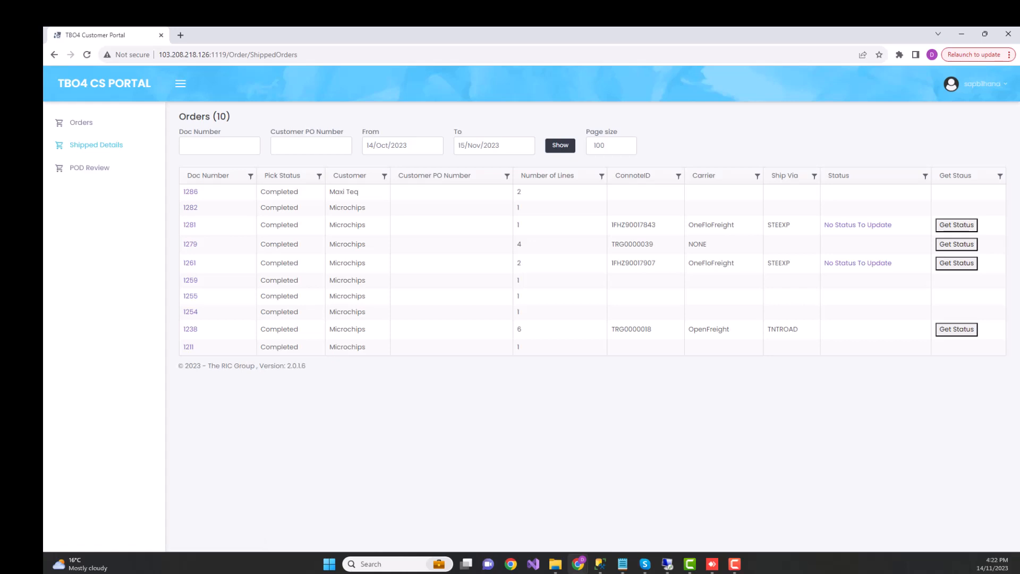
click(189, 225)
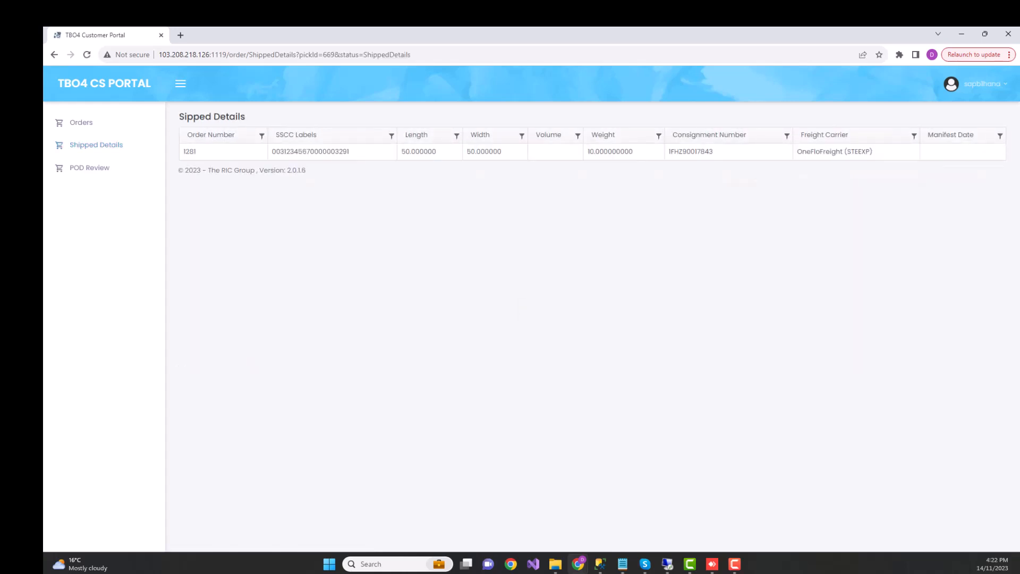
double_click(691, 152)
drag(669, 152, 667, 144)
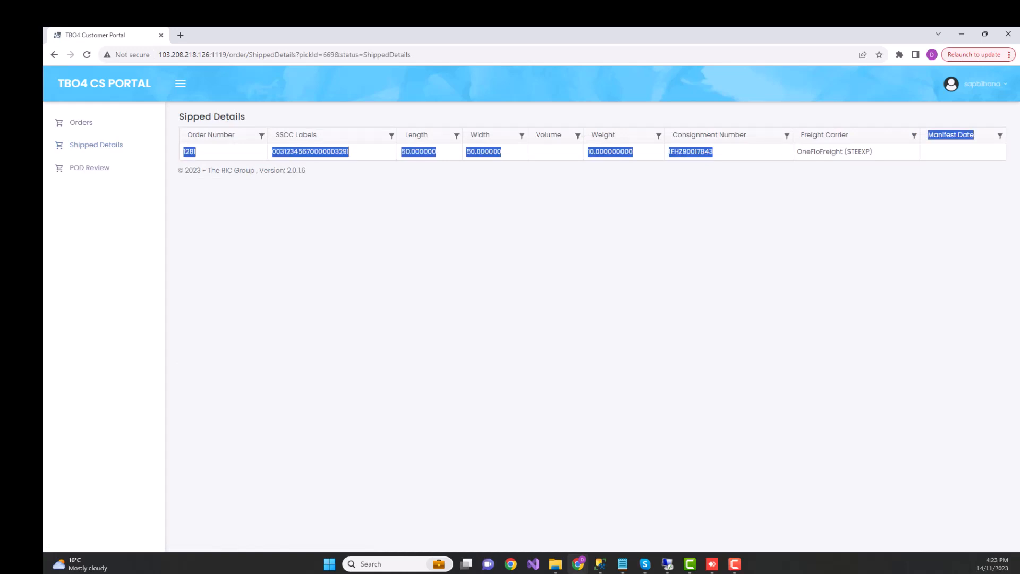
click(691, 152)
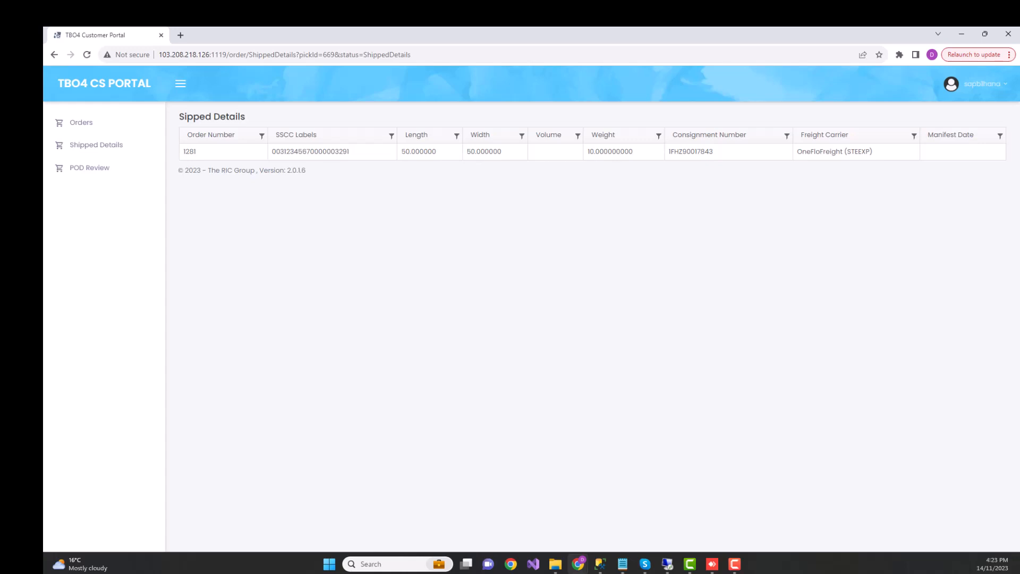
Review the signature and POD report of the latest Maxi Teq delivery, including total cartons, and return to the orders list.
click(89, 168)
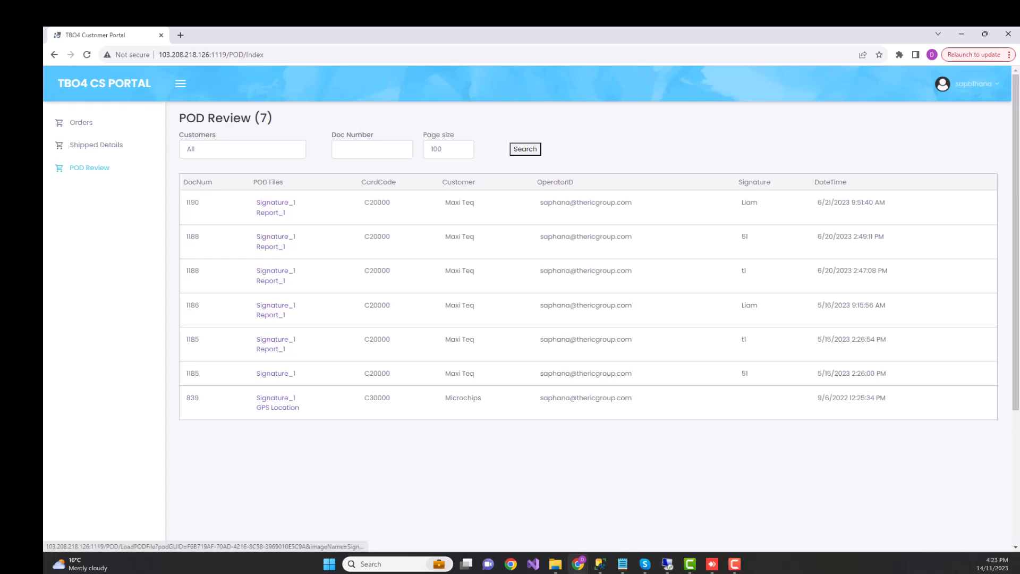
click(276, 202)
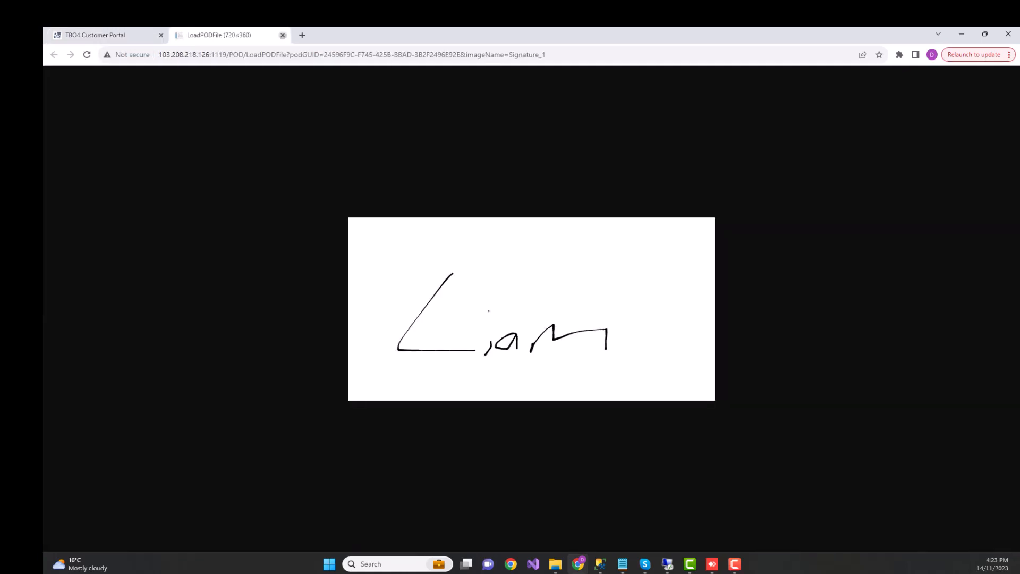
click(282, 35)
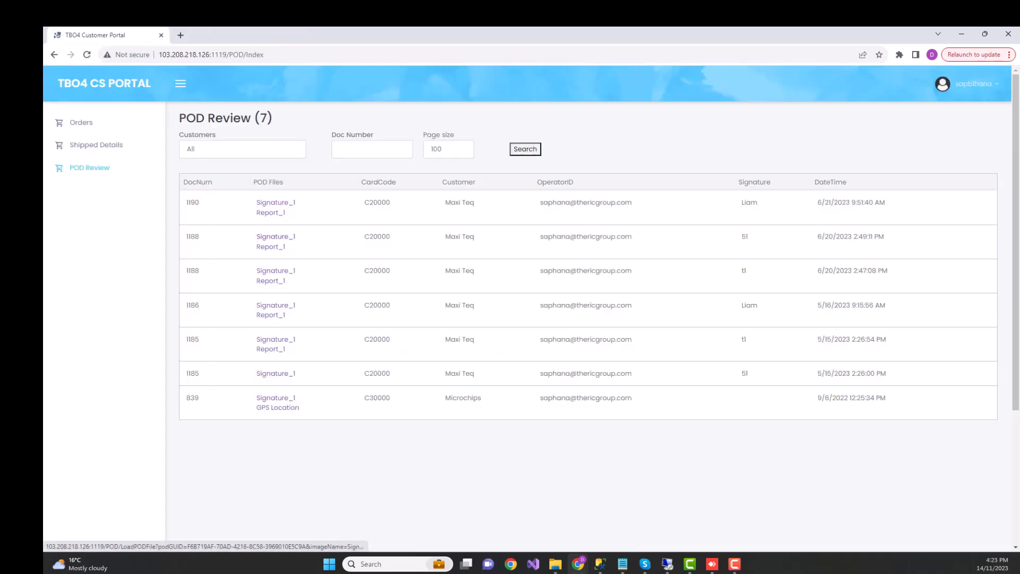
click(270, 213)
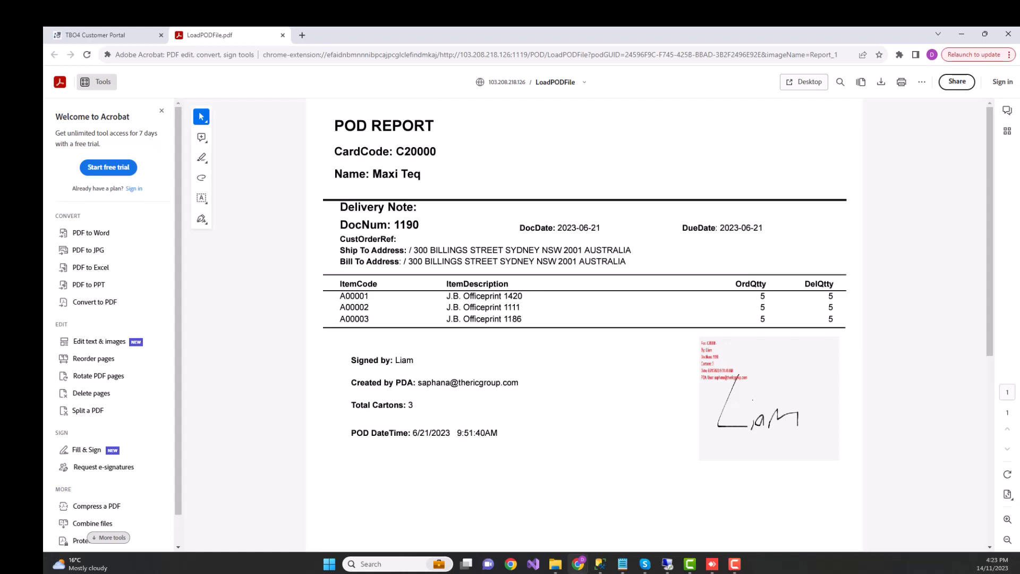
drag(351, 405, 414, 404)
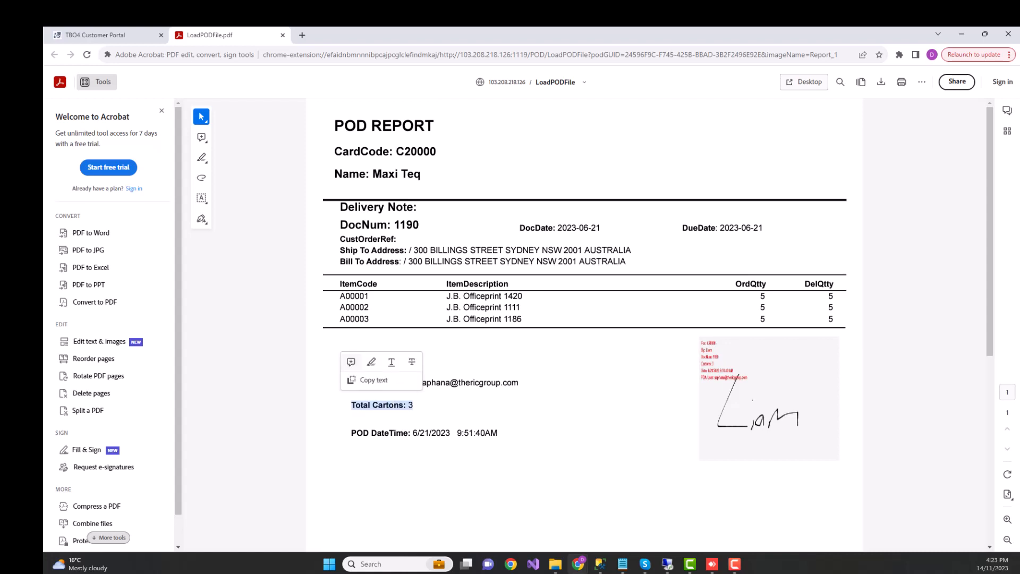
click(95, 35)
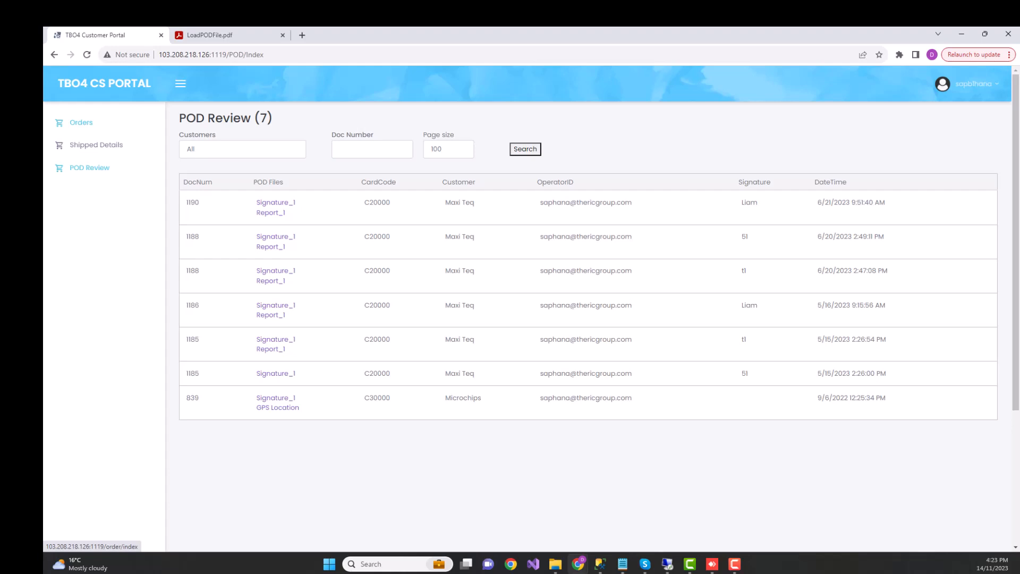
click(81, 123)
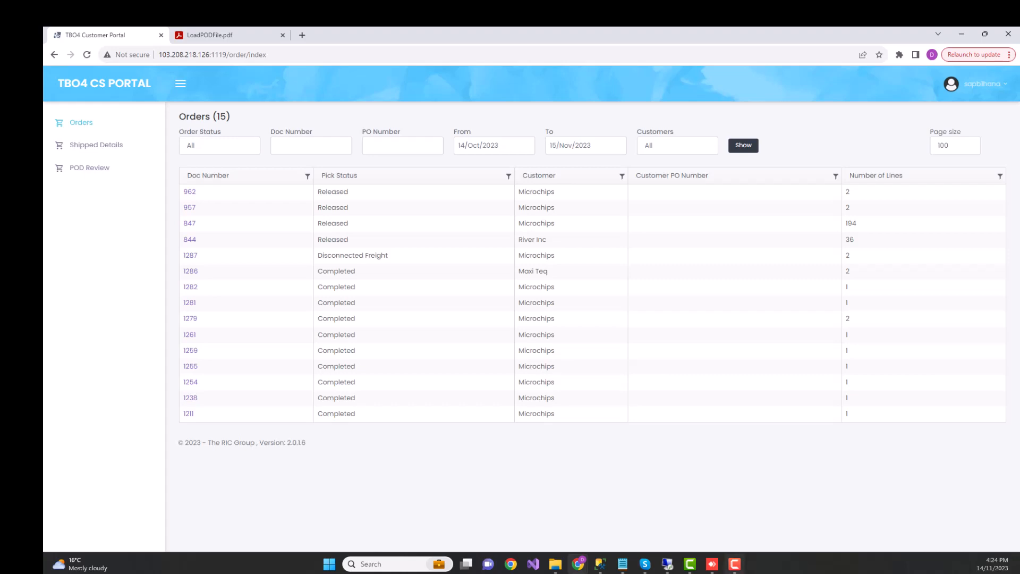
Switch to the AnyDesk session in a maximized window, sort the pick orders by PickID descending, and open the topmost River Inc order.
click(712, 564)
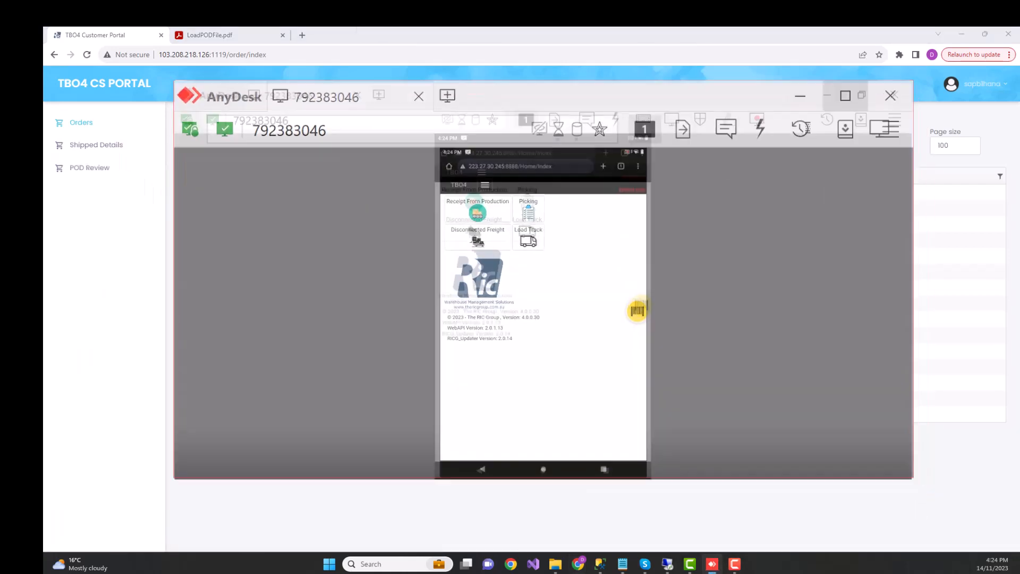
click(843, 96)
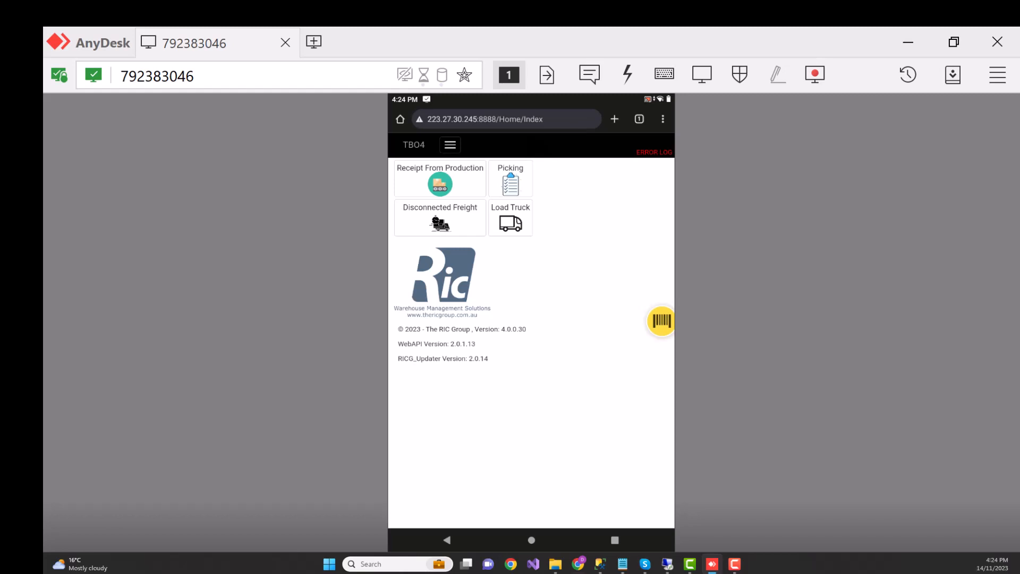
click(510, 180)
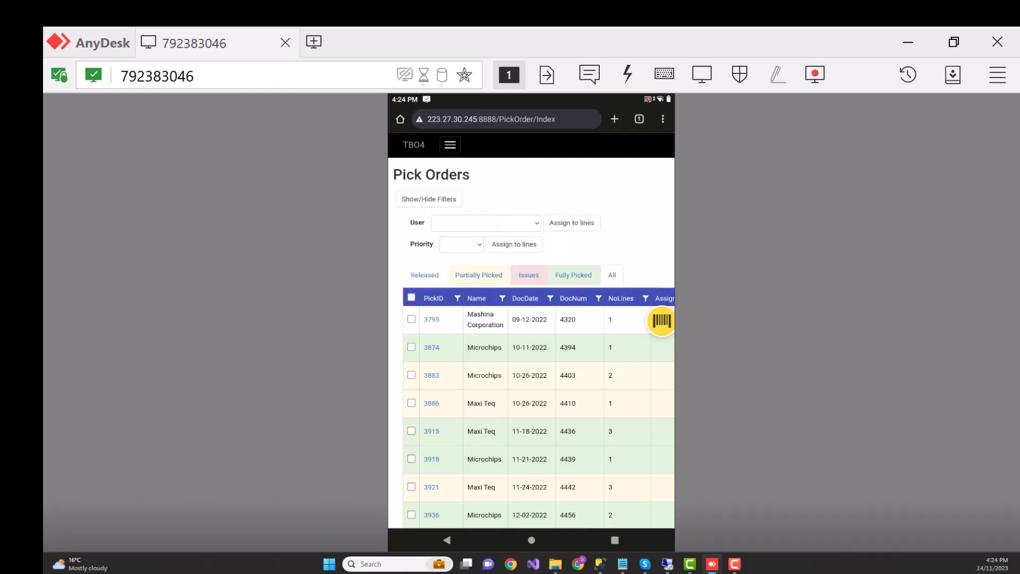
click(433, 298)
click(433, 298)
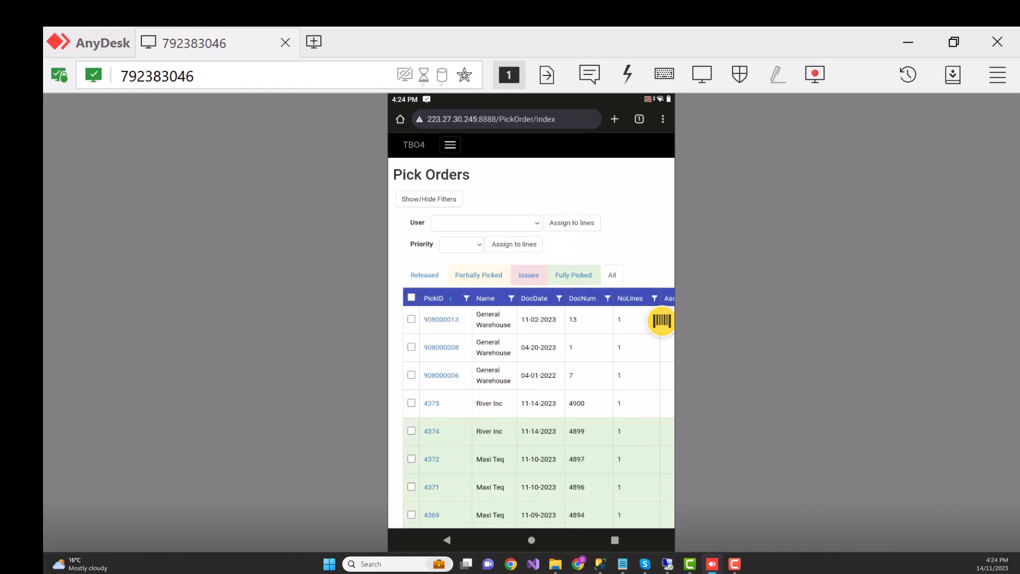
click(431, 403)
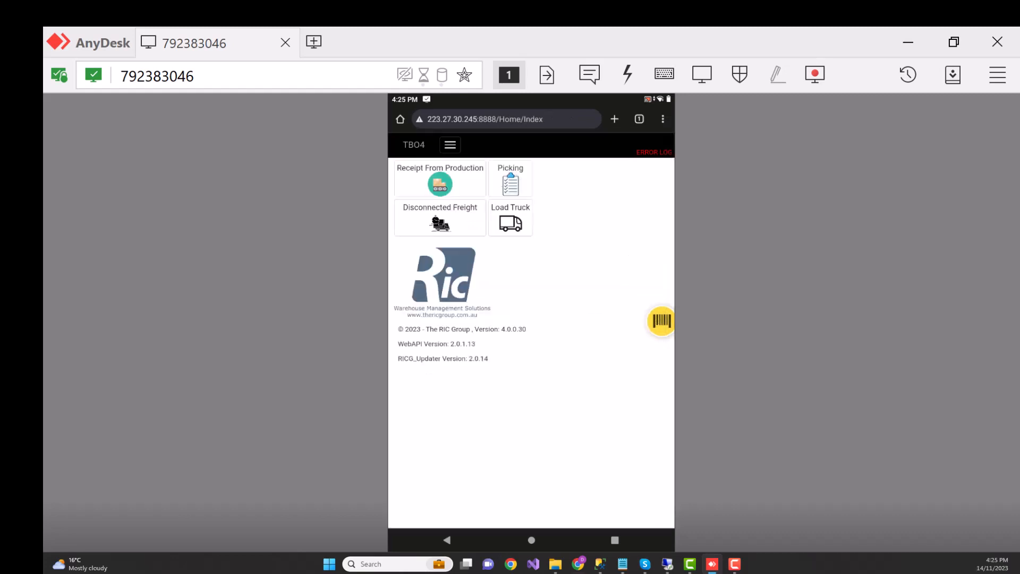
Look through the Receipt From Production orders and the Disconnected Freight list, and return to the TBO4 home page.
click(440, 180)
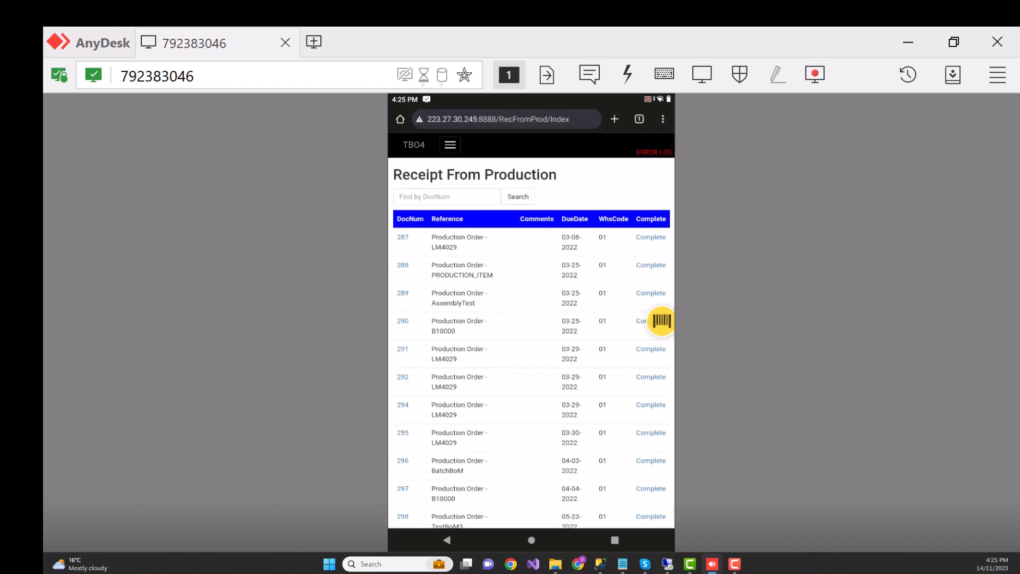
scroll(531, 340, down, 20)
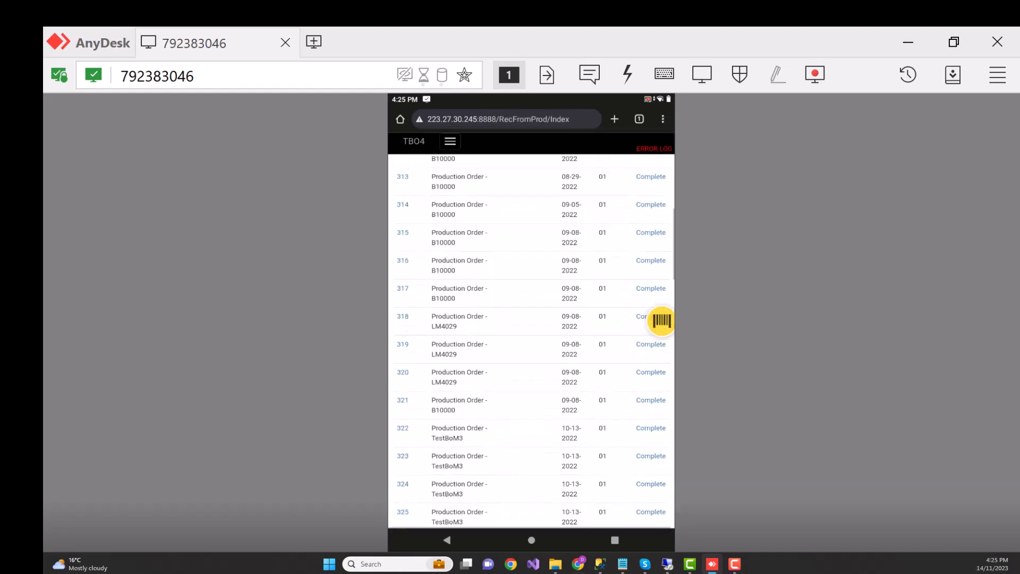
scroll(531, 340, up, 20)
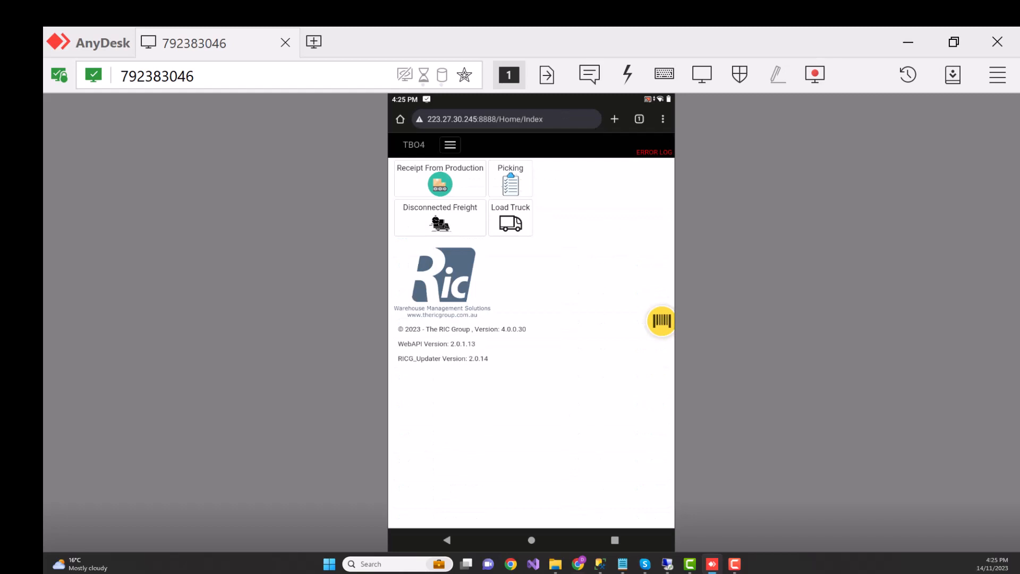
click(439, 218)
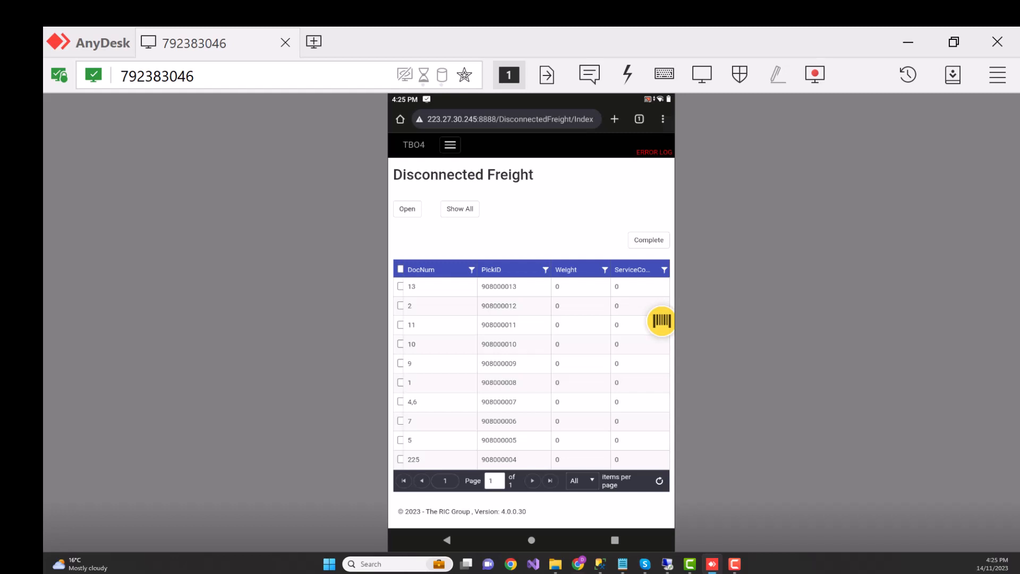
click(414, 145)
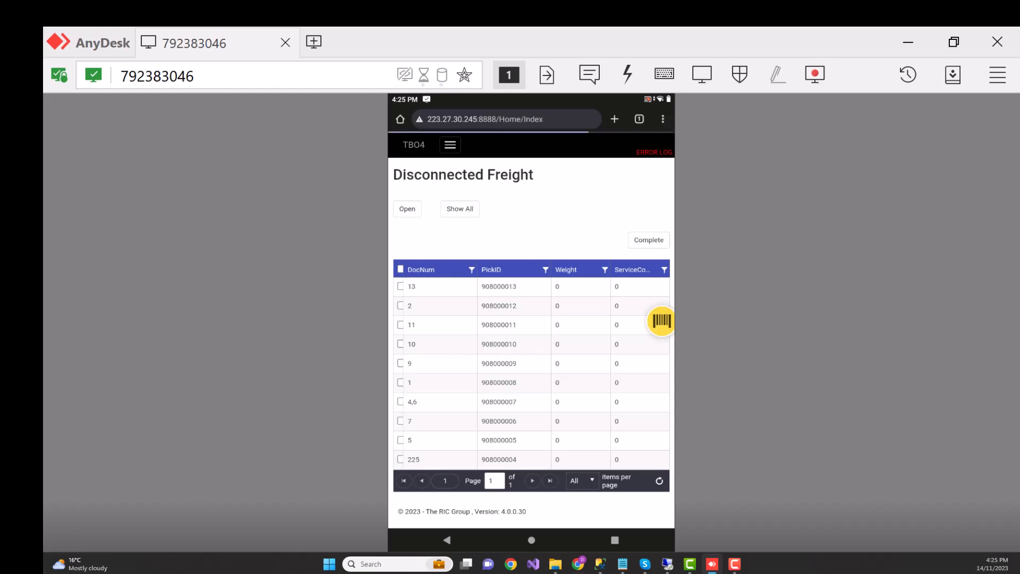
Find the NORTH truck run with due date 11-02-2023 in Load Truck and display its cycle 0 deliveries.
click(510, 218)
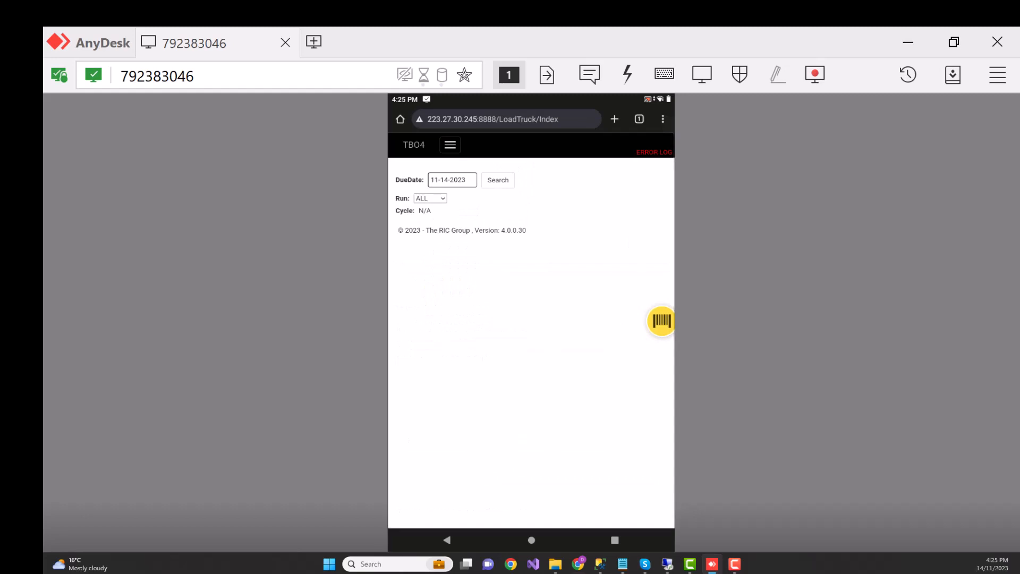
click(430, 198)
click(439, 285)
click(450, 180)
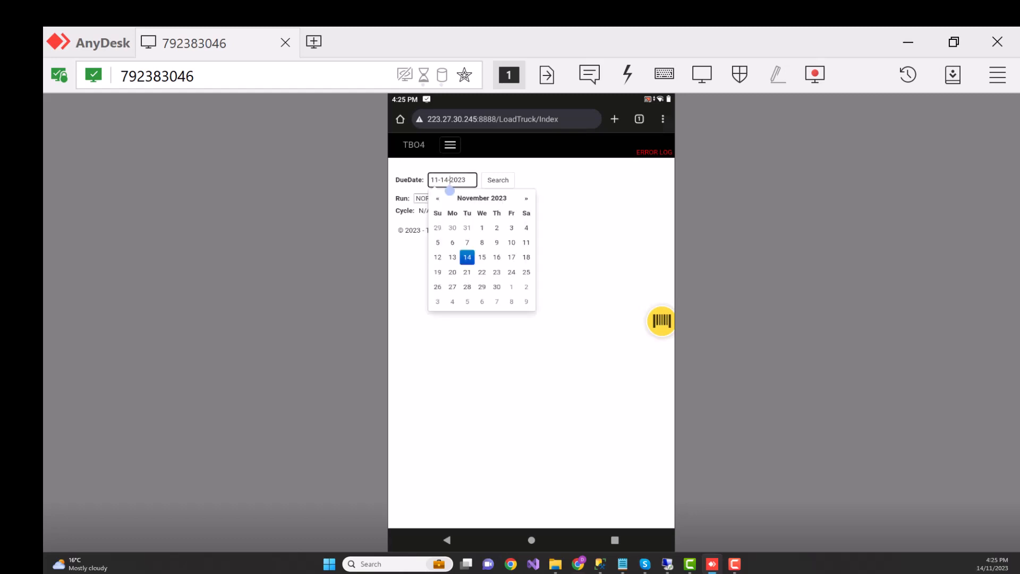
click(497, 228)
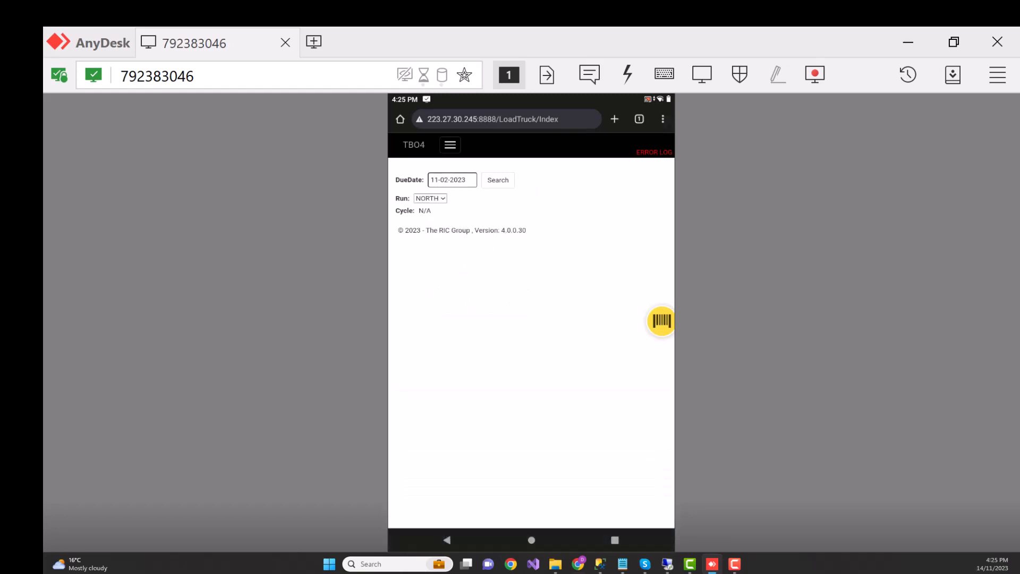
click(498, 180)
click(408, 231)
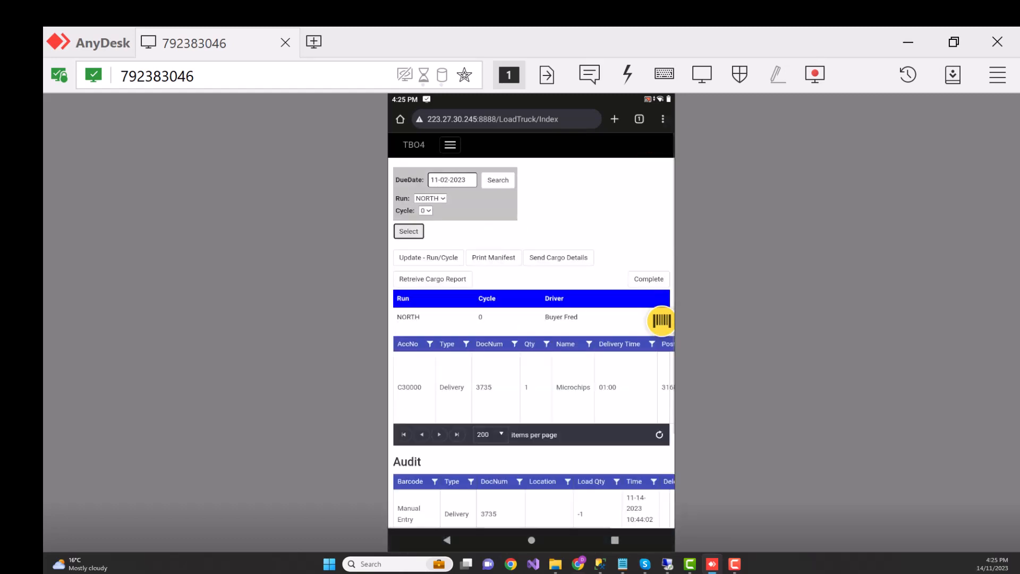